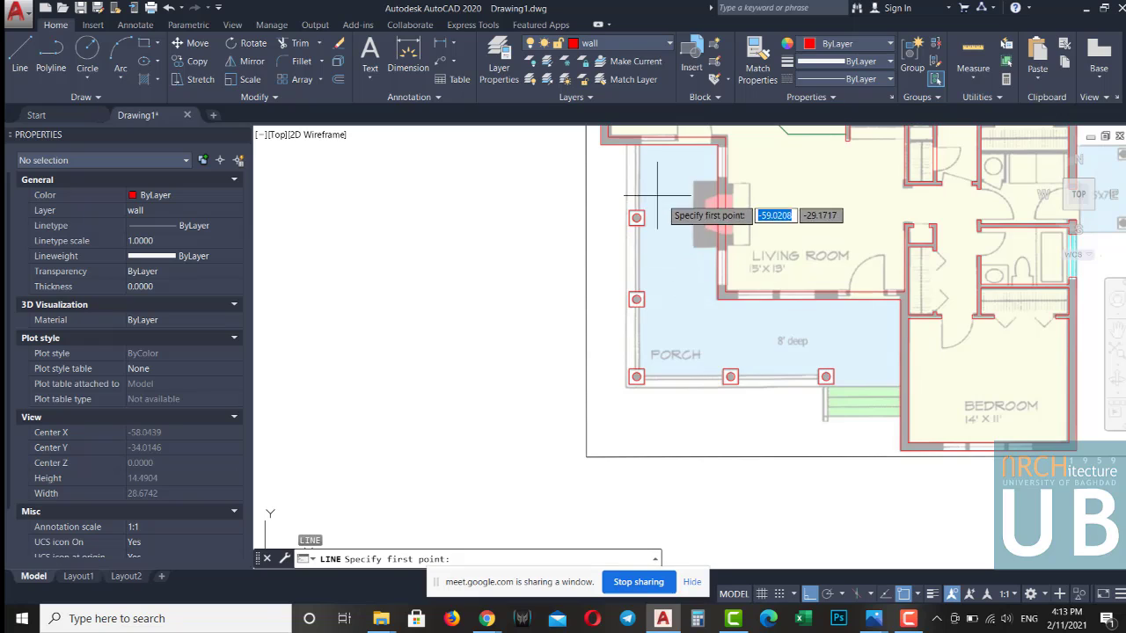
Draw a railing line beside the porch column, offset it 0.05, and erase the stray duplicate
scroll(642, 209, up, 4)
click(628, 243)
middle_drag(629, 187, 619, 342)
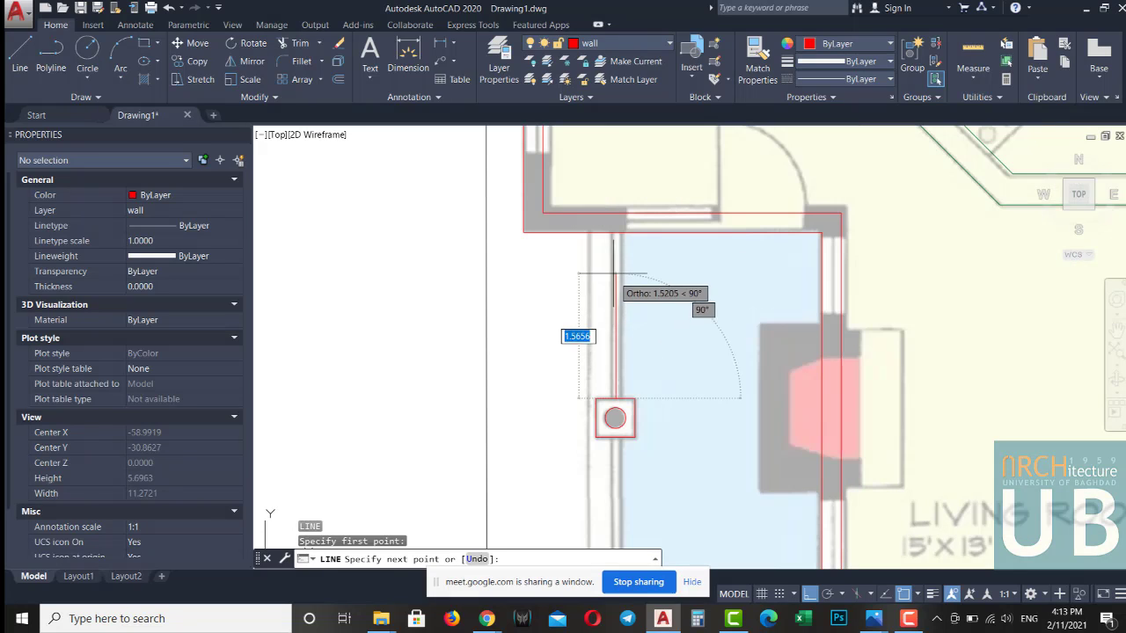
click(616, 233)
key(Escape)
scroll(608, 277, up, 3)
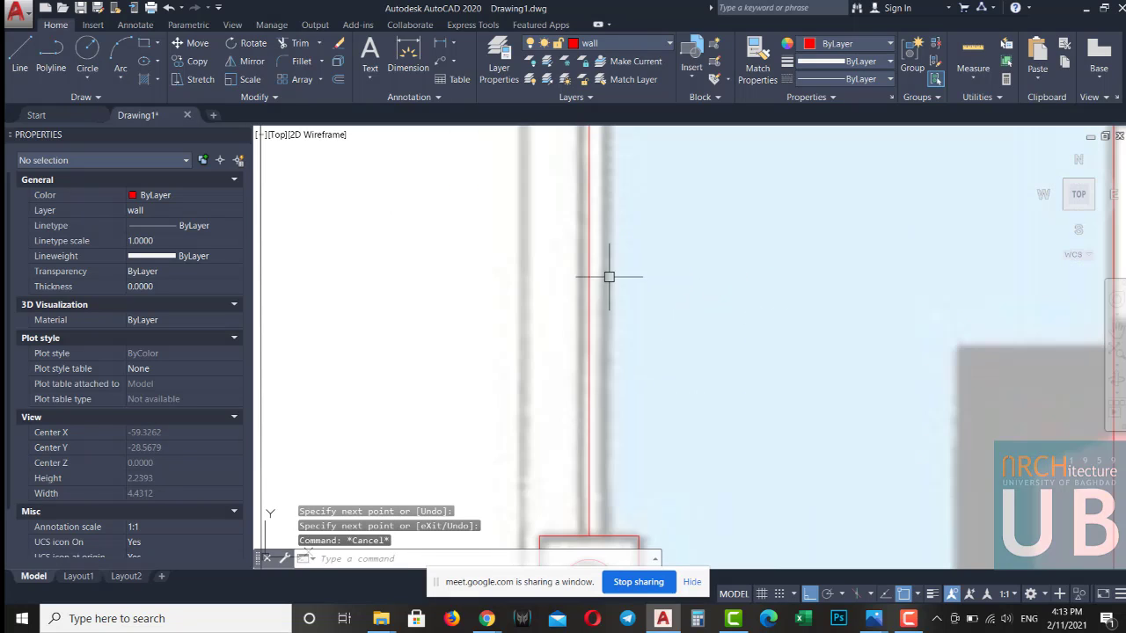
click(589, 263)
text(o)
key(Return)
text(.)
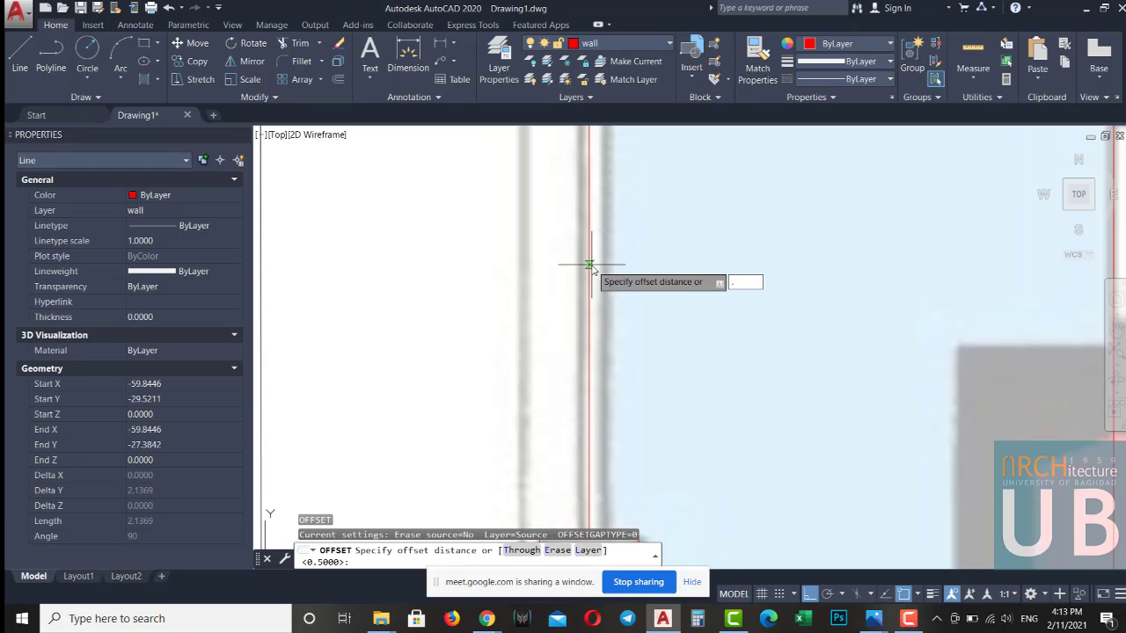
text(5)
key(Return)
click(593, 264)
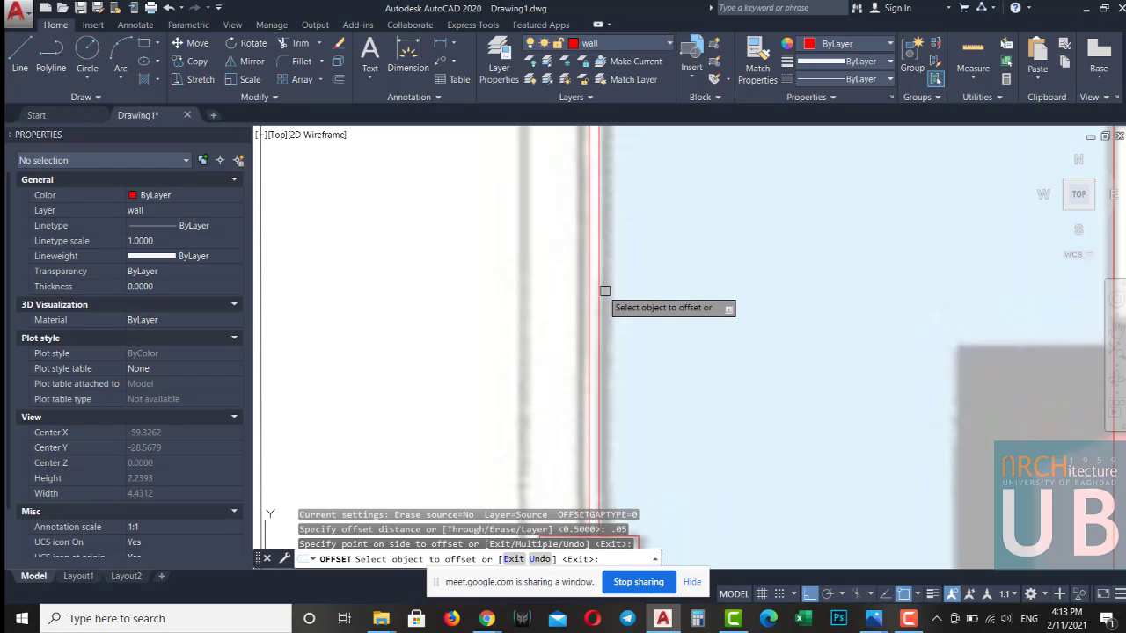
key(Escape)
click(589, 282)
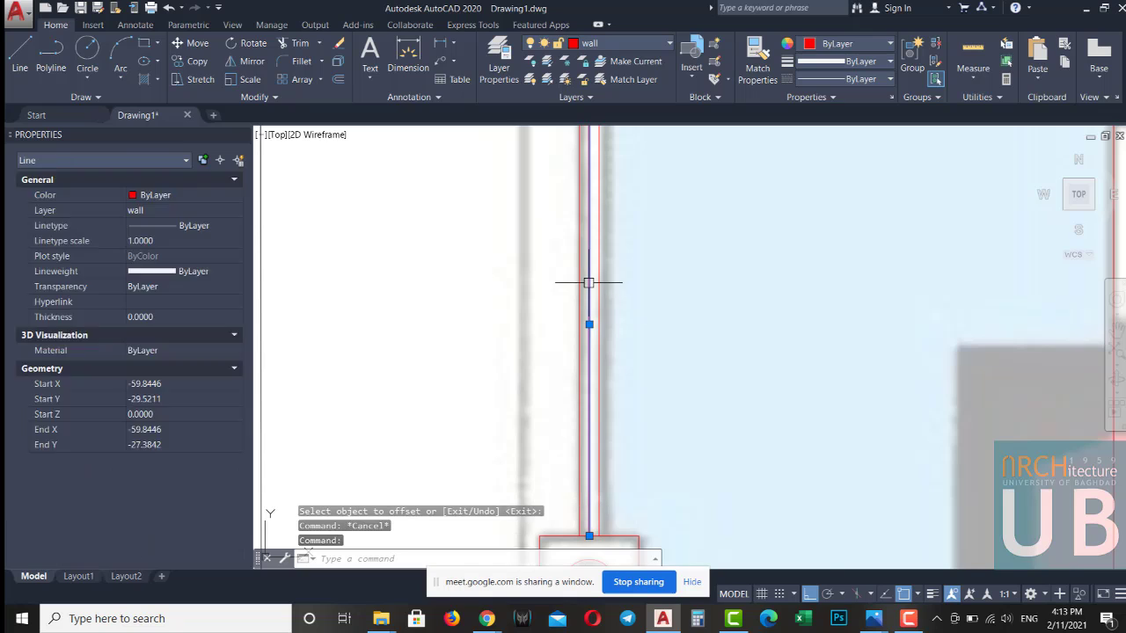
text(e)
key(Return)
Mirror the railing line pair across the porch column, keeping the originals
scroll(680, 258, down, 5)
click(680, 259)
click(584, 307)
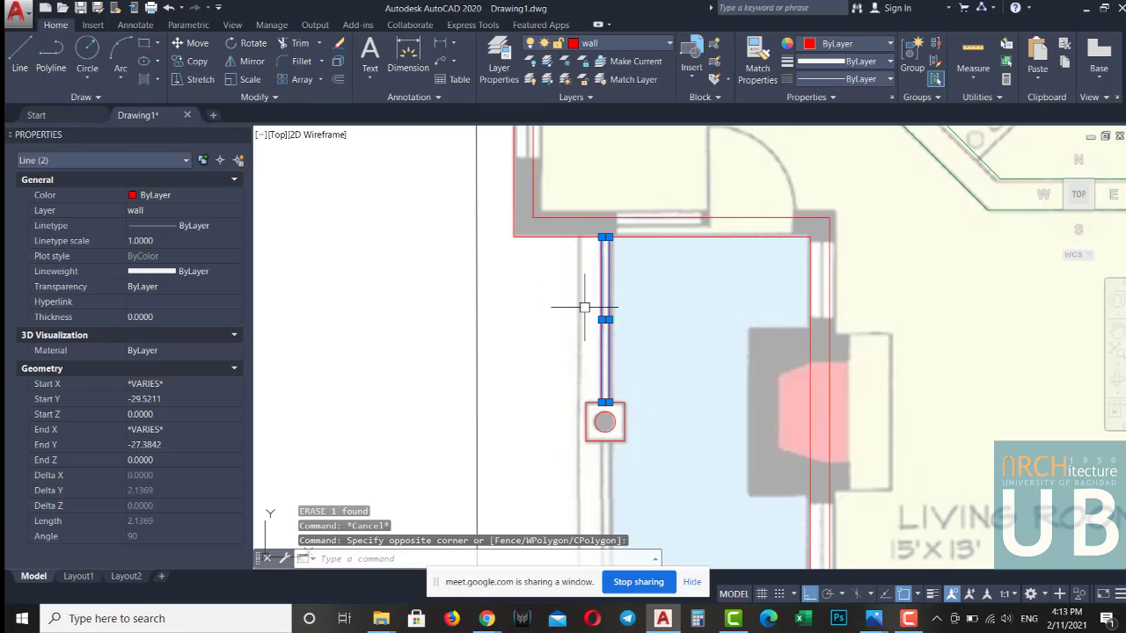
key(Return)
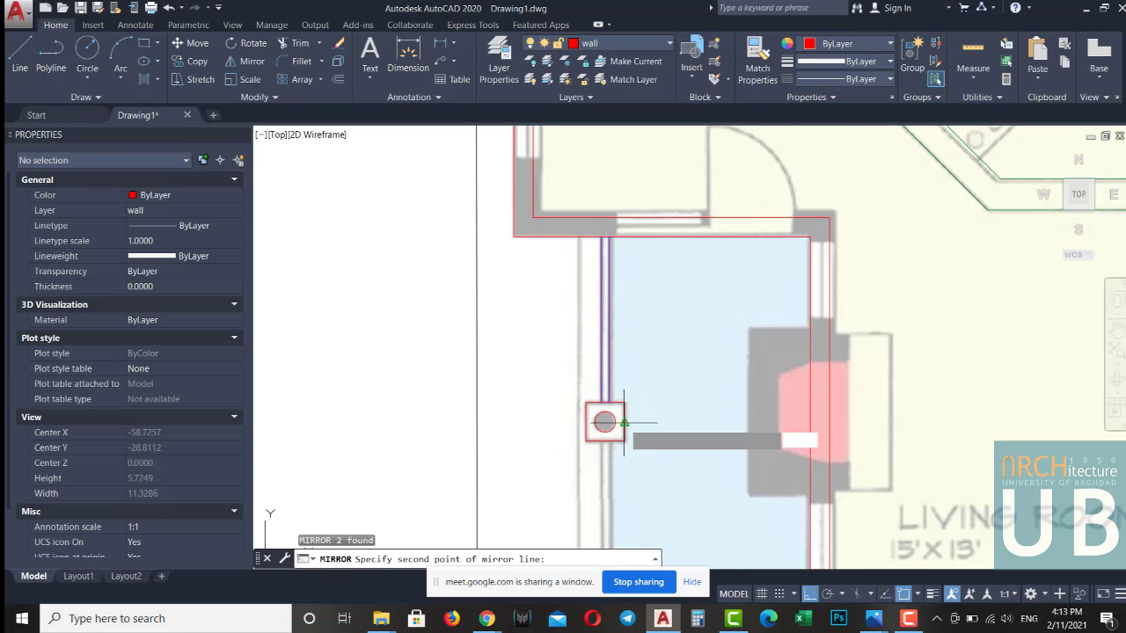
click(484, 428)
key(Return)
middle_drag(559, 472, 590, 244)
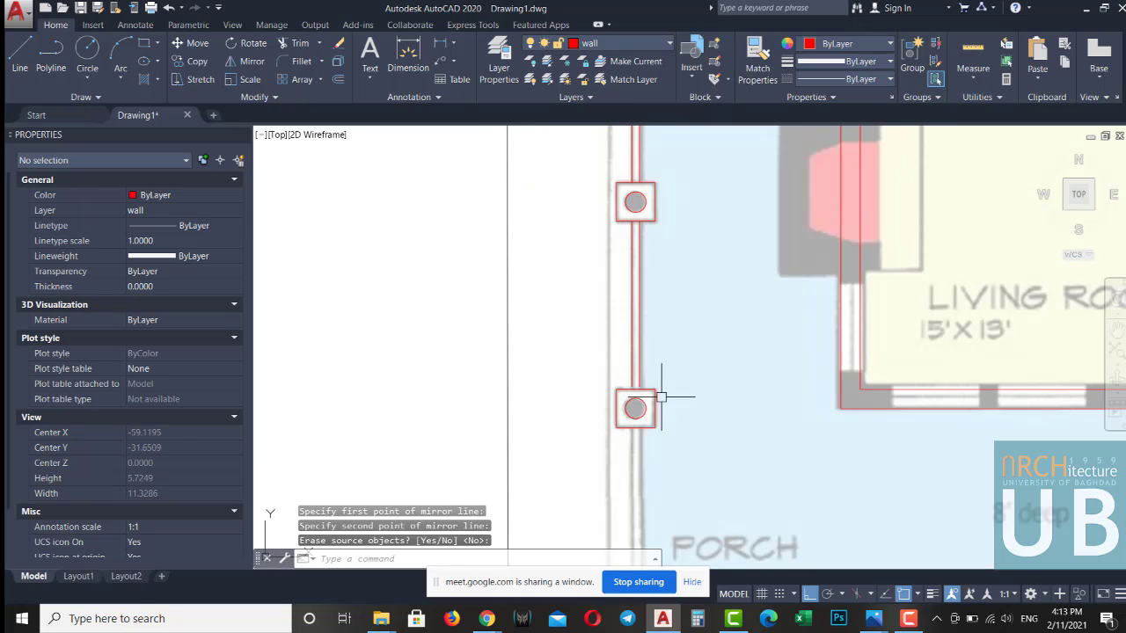
text(ex)
Mirror the new railing pair again to reach the lower porch columns
key(Return)
click(659, 378)
key(Escape)
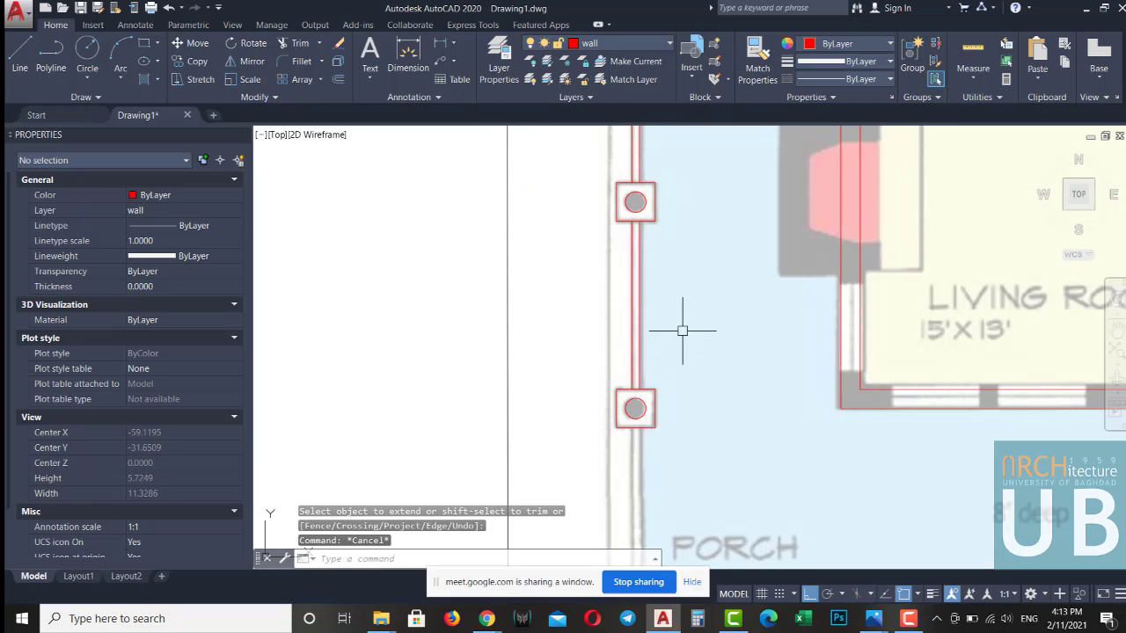
drag(678, 326, 582, 343)
text(mi)
key(Return)
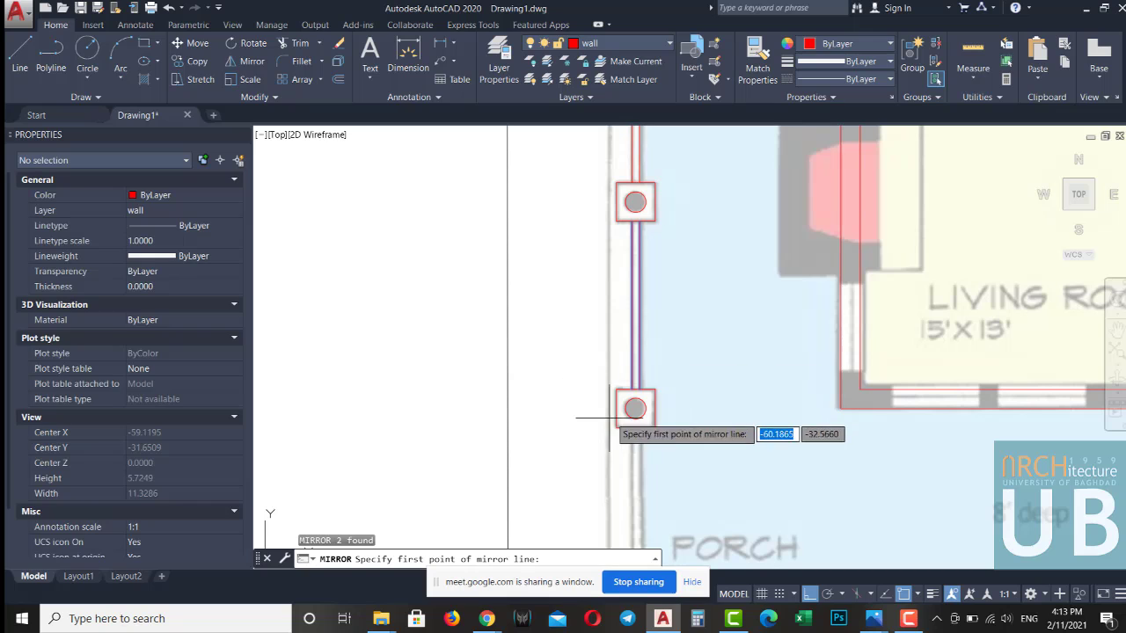
click(614, 410)
click(566, 459)
key(Return)
middle_drag(565, 459, 580, 251)
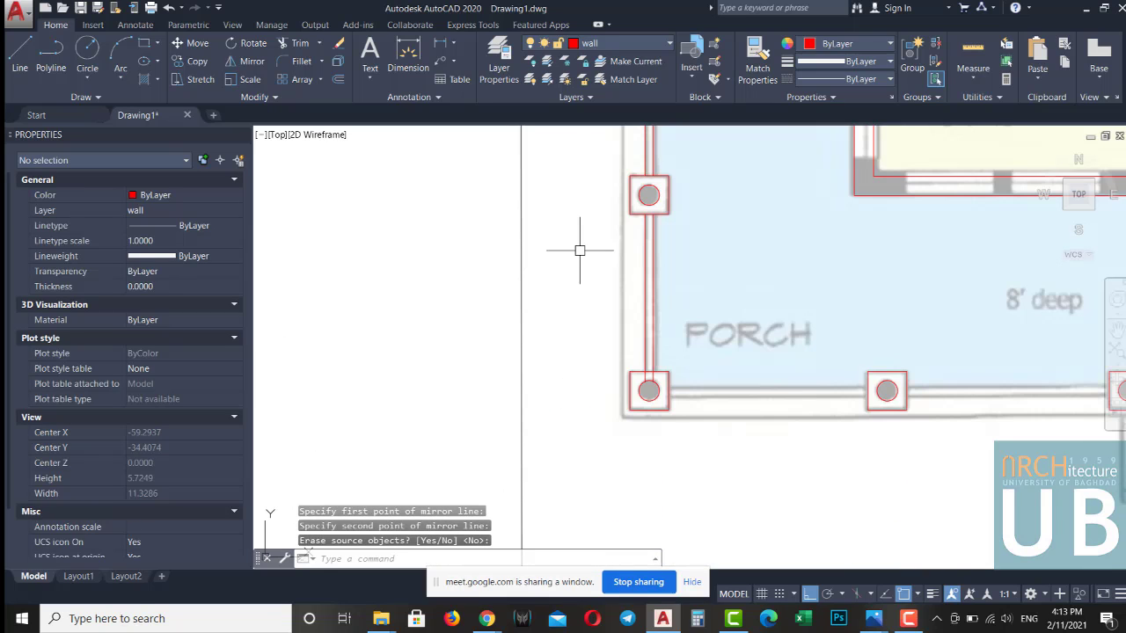
scroll(651, 375, up, 4)
Trim the railing end that overlaps the bottom-left porch column
text(tr)
key(Return)
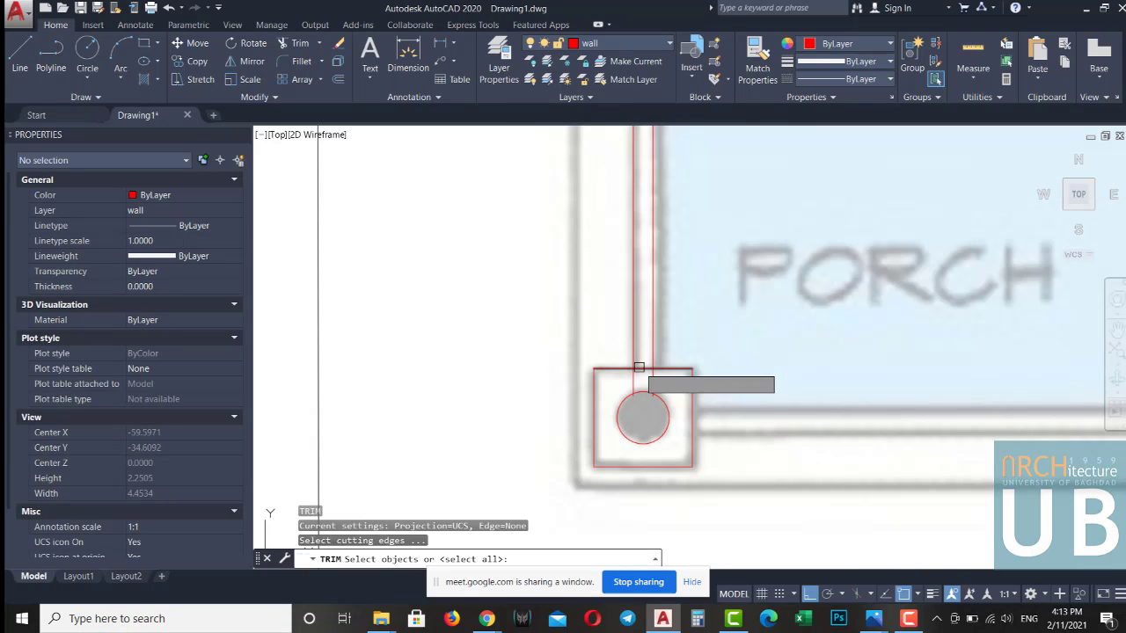
key(Return)
scroll(661, 358, up, 2)
click(581, 375)
key(Escape)
click(582, 374)
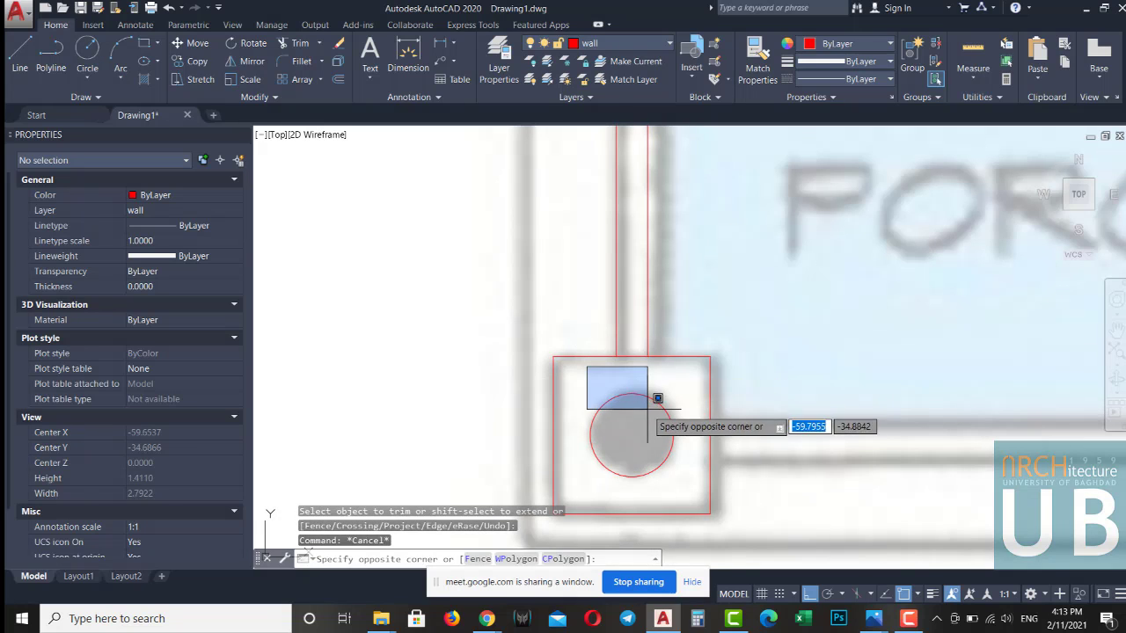
key(Escape)
scroll(634, 362, down, 10)
scroll(634, 362, down, 3)
scroll(634, 363, up, 4)
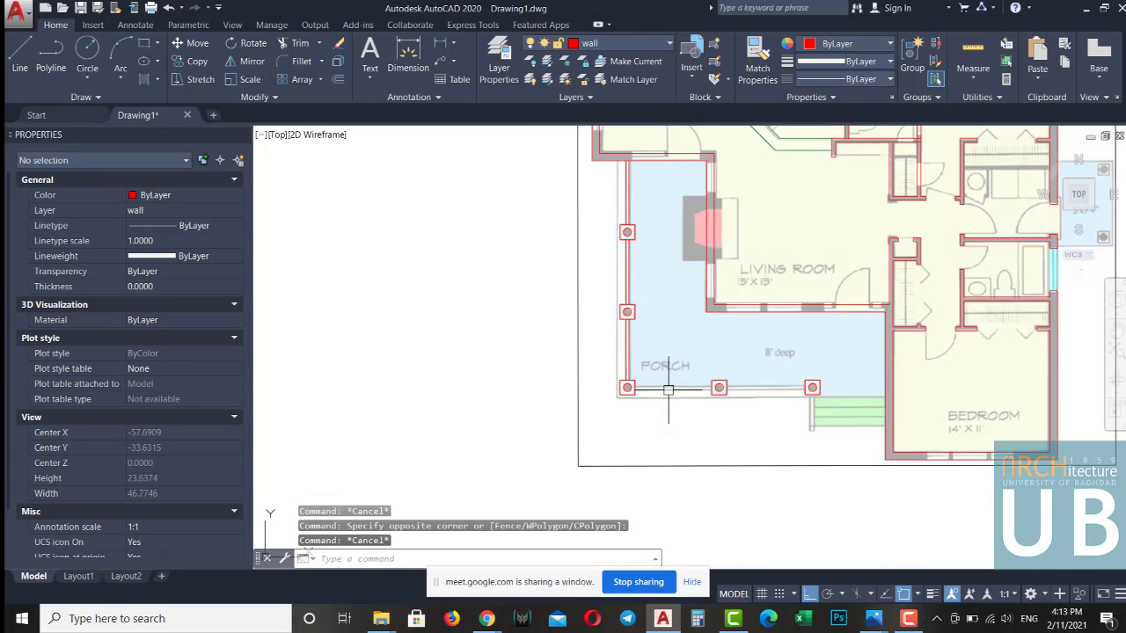
scroll(660, 376, up, 3)
Copy the railing pair and corner column to the empty area left of the porch
click(765, 387)
click(500, 287)
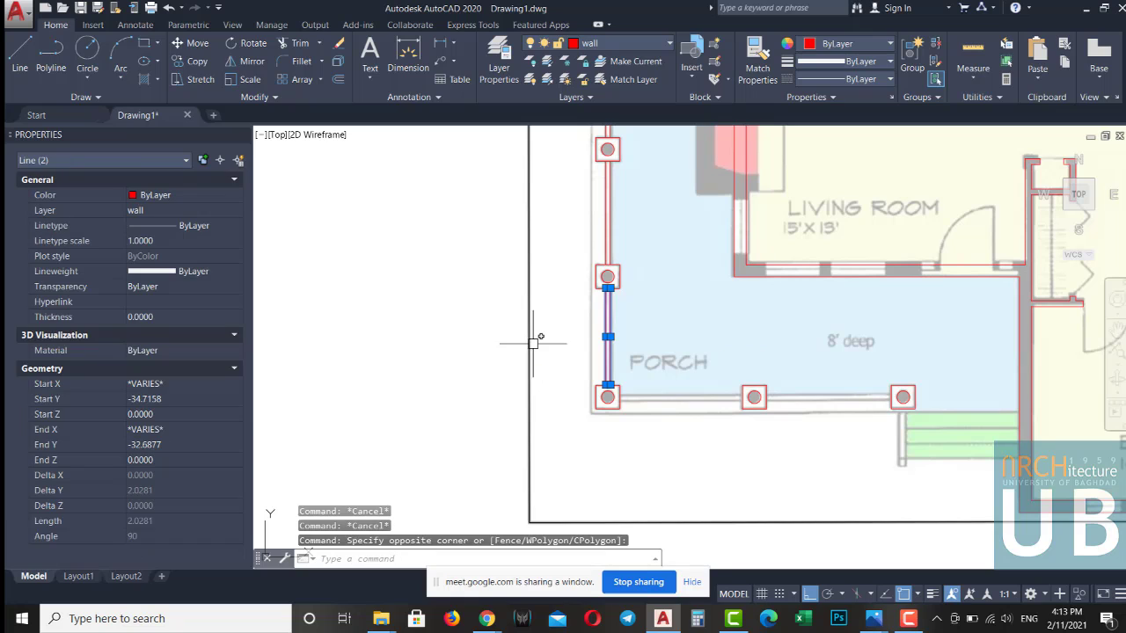
click(552, 358)
click(619, 417)
text(c)
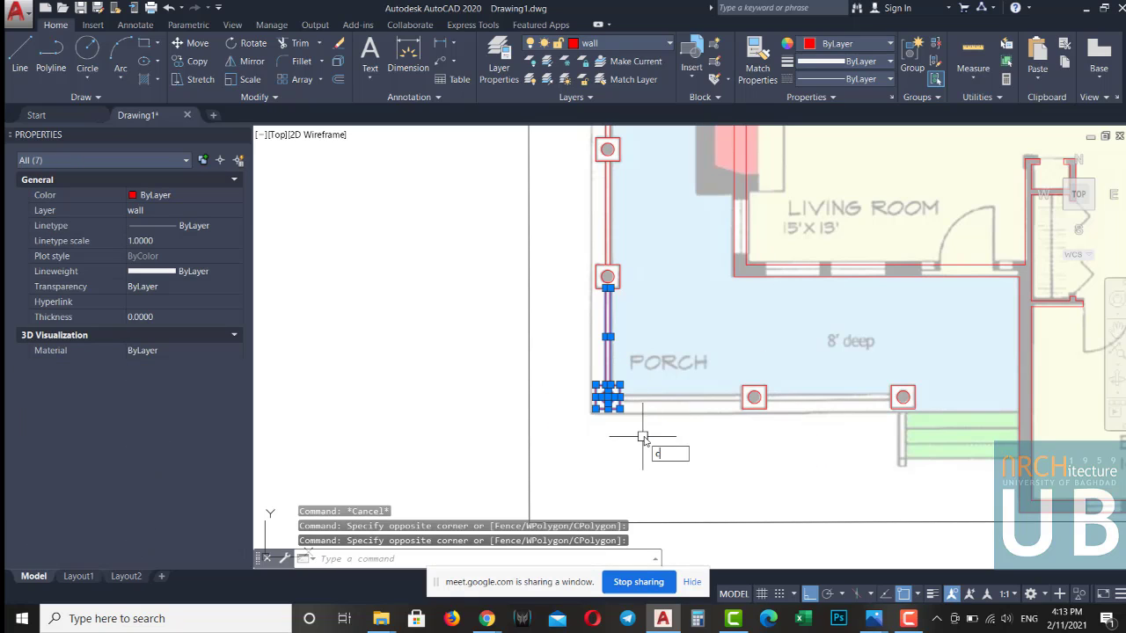
text(o)
key(Return)
middle_drag(524, 422, 604, 402)
middle_drag(698, 429, 763, 419)
key(Escape)
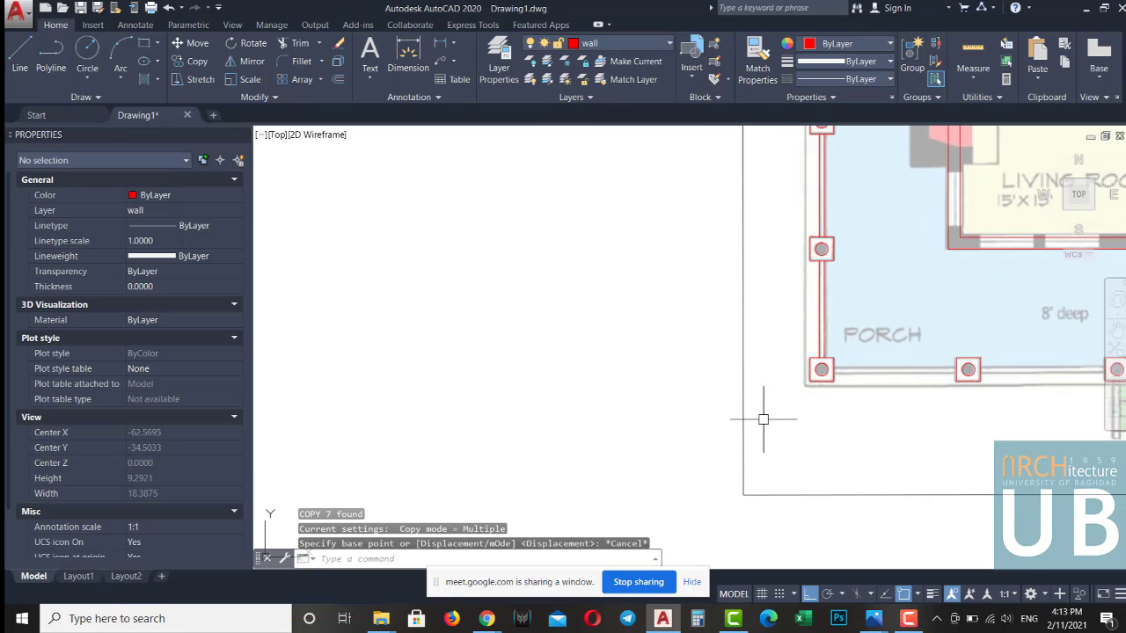
click(764, 420)
click(888, 316)
click(993, 273)
click(773, 320)
text(co)
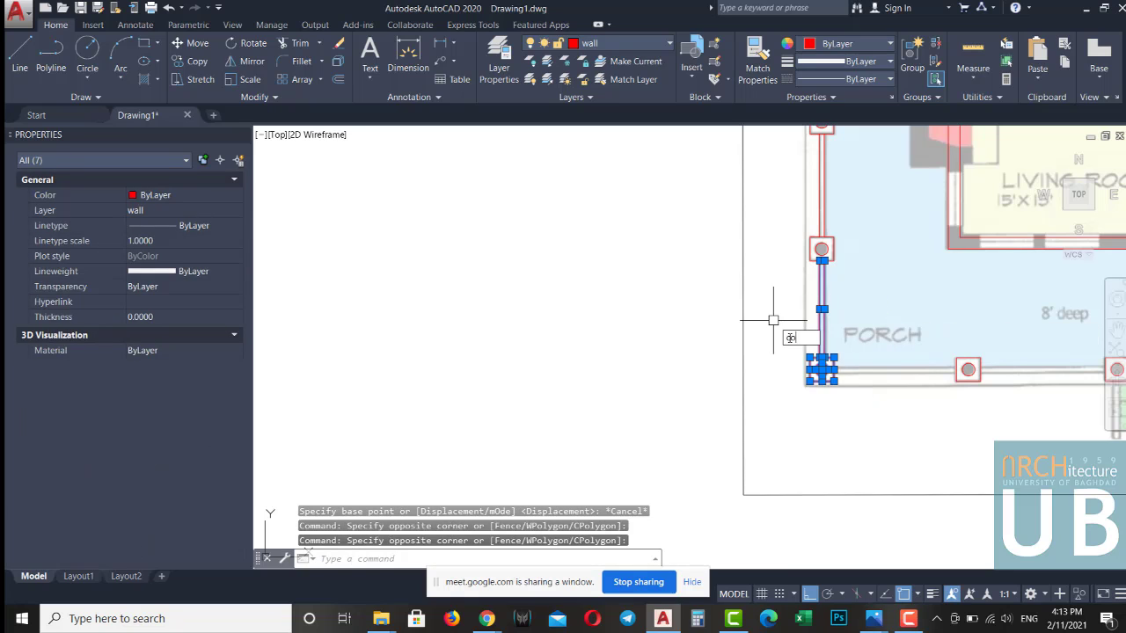
key(Return)
click(821, 370)
click(545, 369)
key(Escape)
Rotate the copied railing 90° about the column so it runs horizontally
click(510, 417)
click(616, 222)
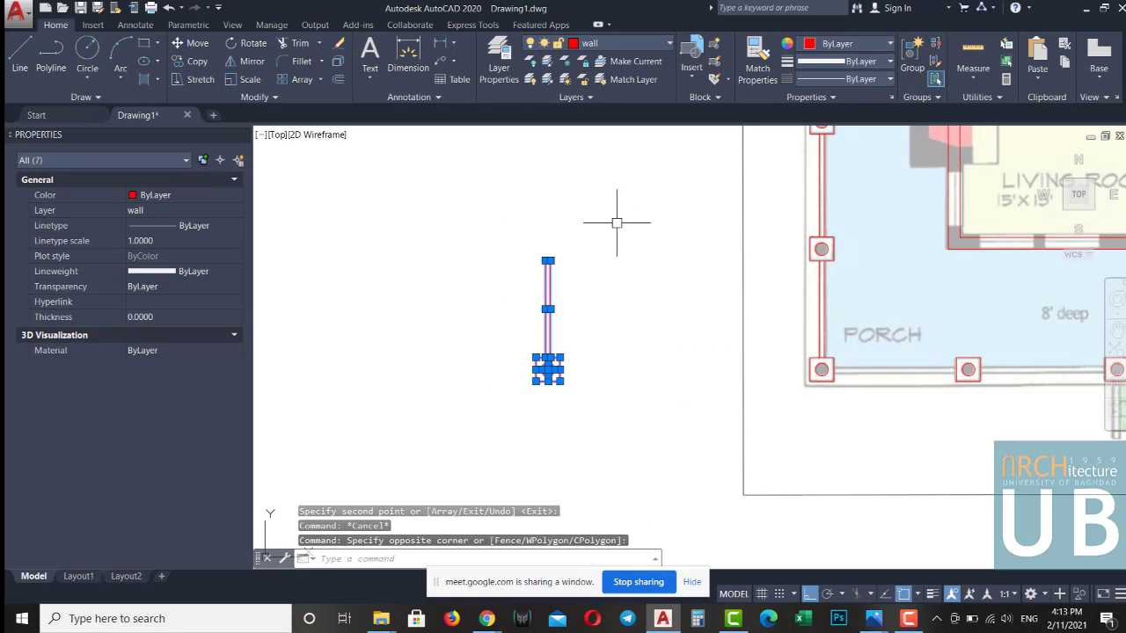
text(o)
key(Return)
click(569, 376)
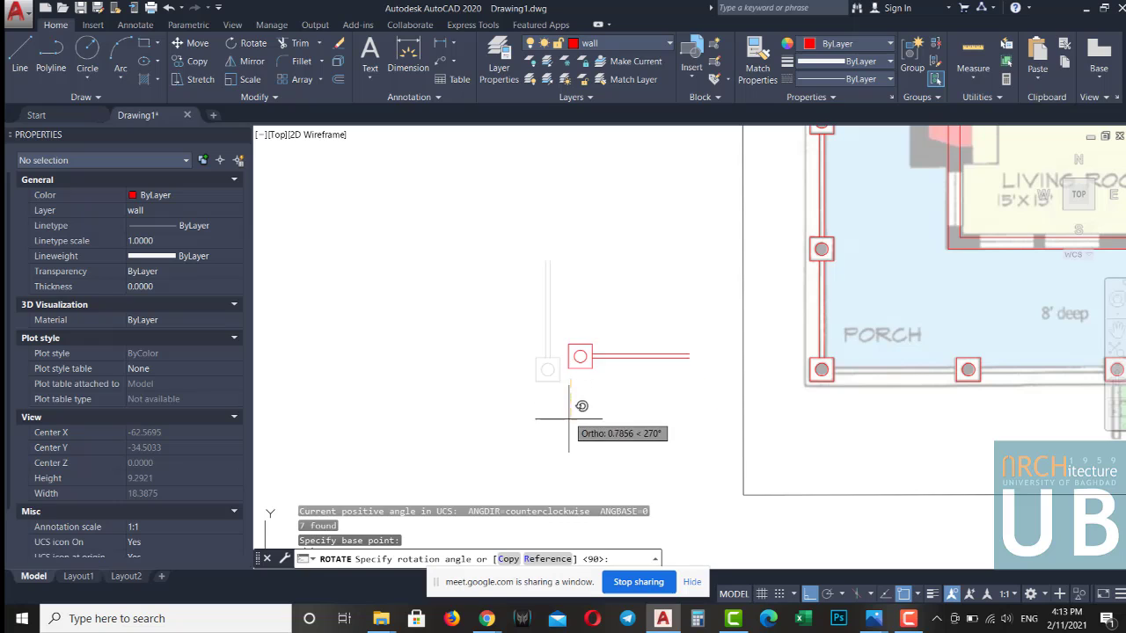
click(678, 322)
Start moving the horizontal railing lines toward the porch's front edge
click(642, 356)
click(646, 404)
click(607, 380)
text(m)
key(Return)
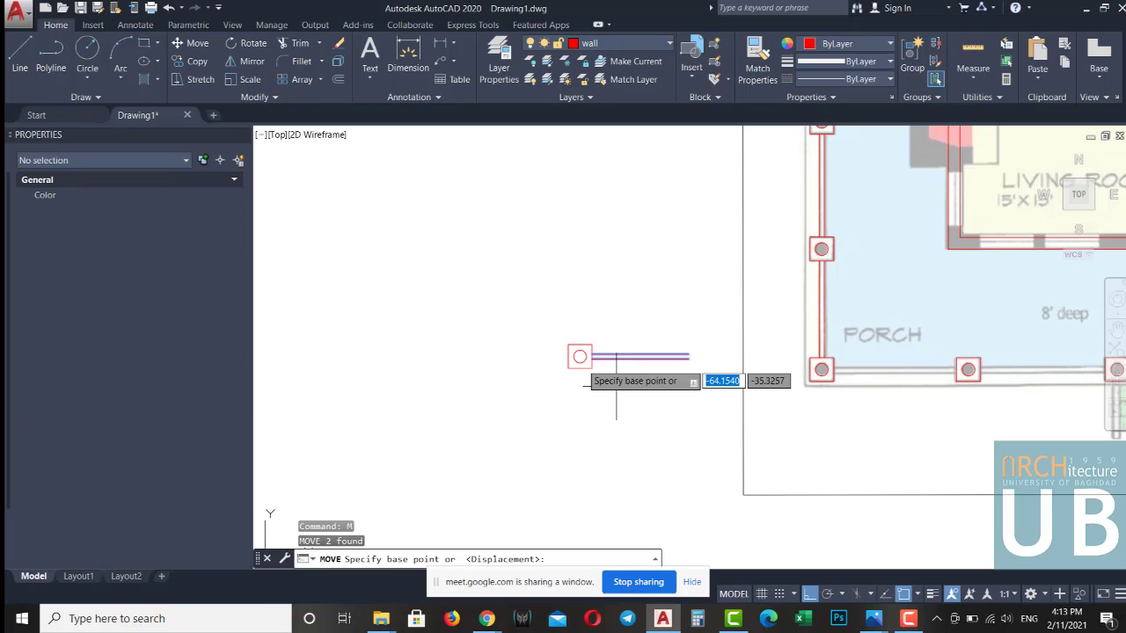
click(569, 356)
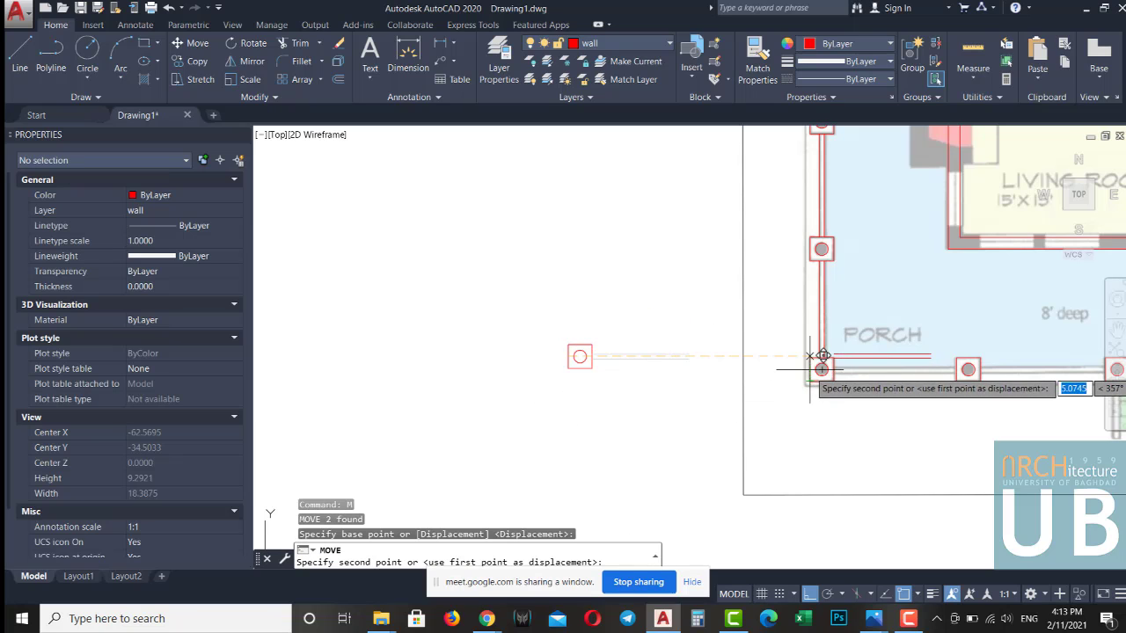
middle_drag(872, 407, 699, 374)
Place the front railing at the bottom-left porch column
click(699, 374)
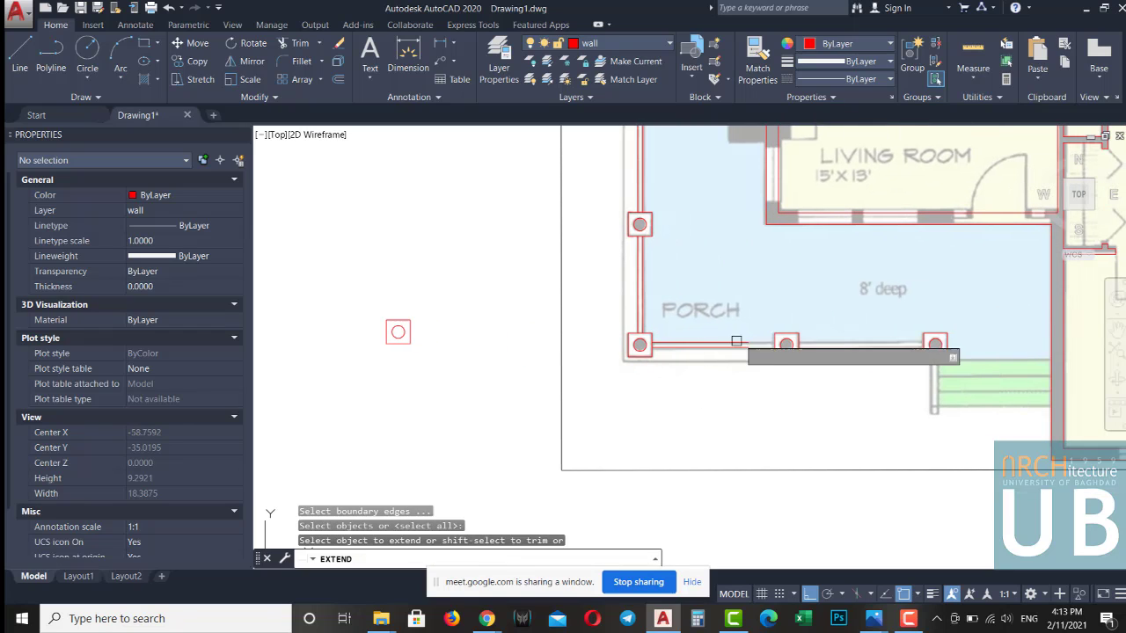
text(ex)
key(Return)
key(Escape)
scroll(648, 329, up, 2)
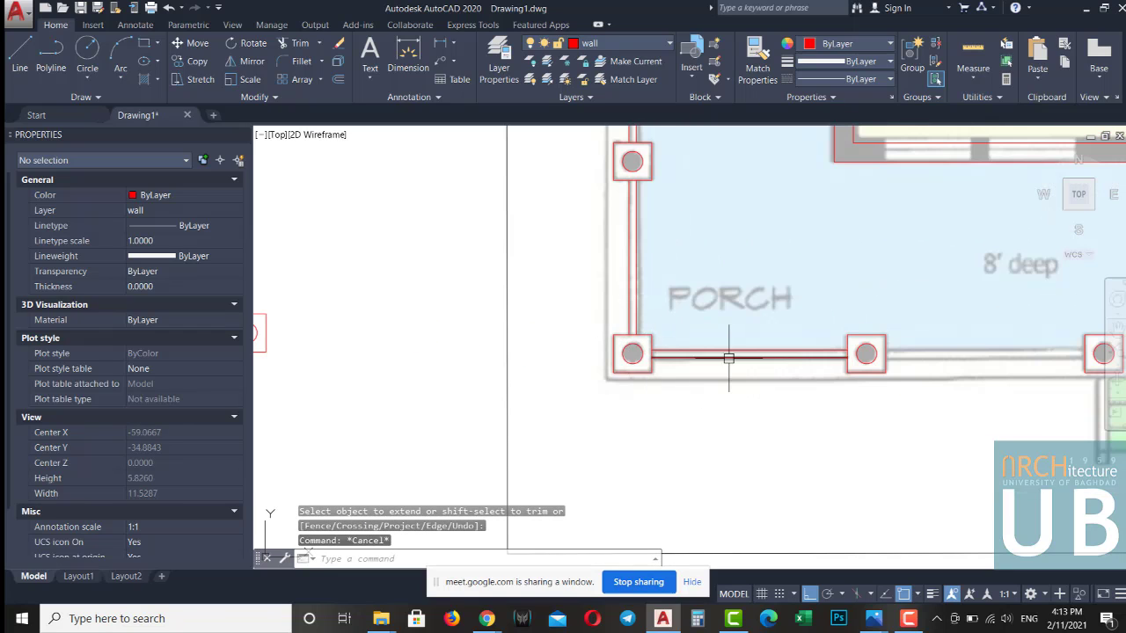
middle_drag(765, 376, 703, 361)
key(Escape)
key(Escape)
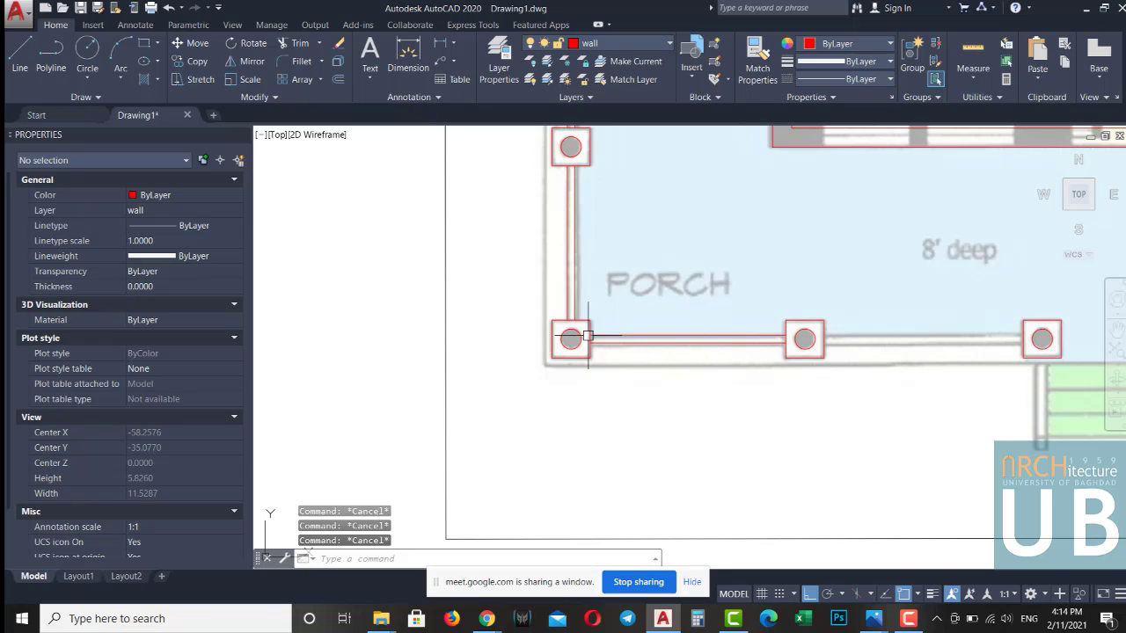
scroll(571, 351, down, 2)
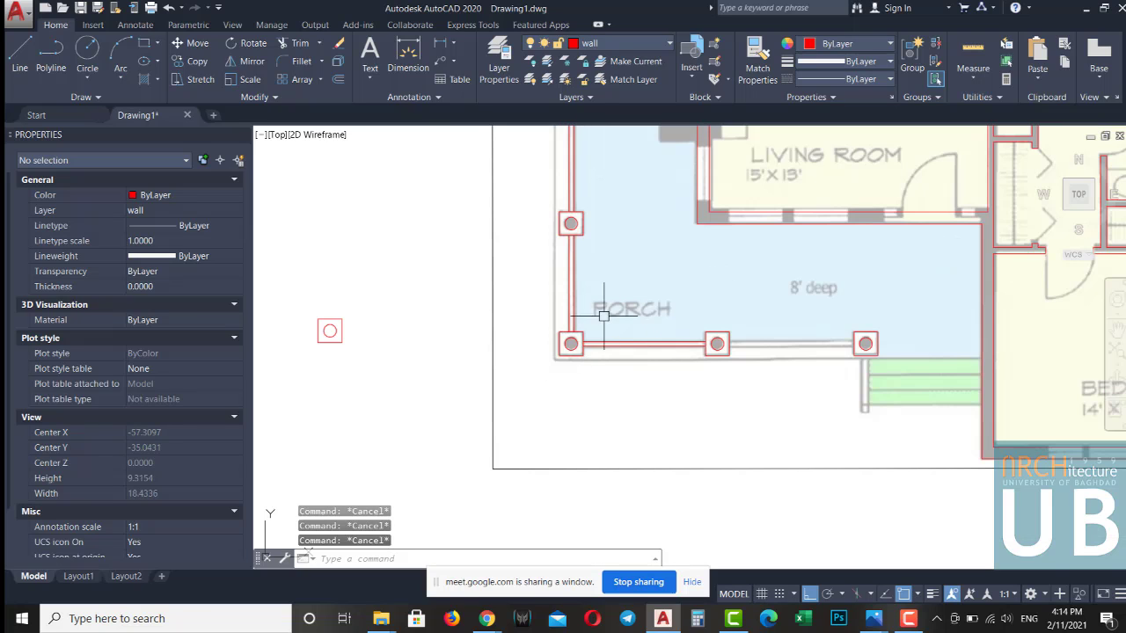
Mirror the front railing lines toward the middle and right porch columns
click(670, 328)
click(661, 378)
text(mi)
key(Return)
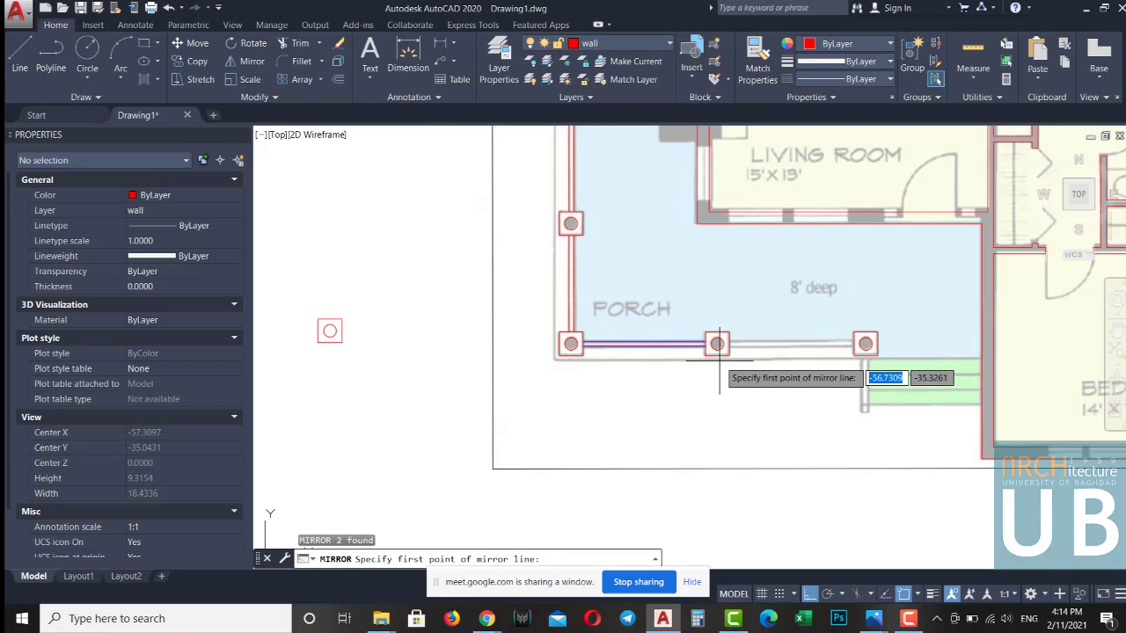
key(Escape)
key(Escape)
Try extending the railing lines, then review the completed front porch railing
scroll(836, 344, up, 4)
scroll(844, 340, up, 4)
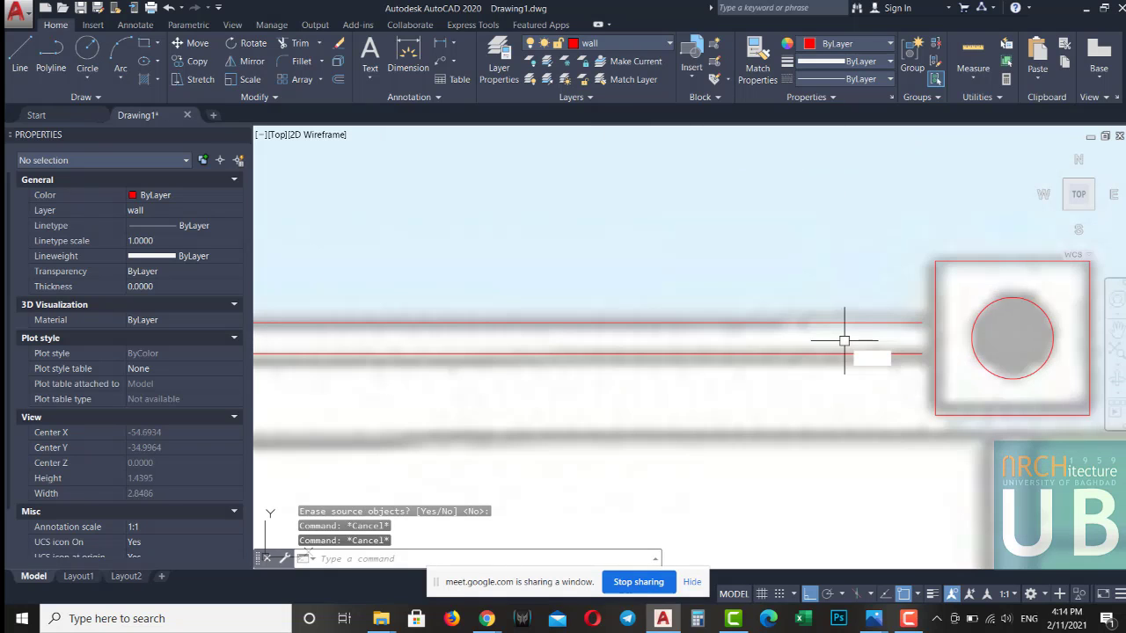
text(ex)
key(Return)
key(Escape)
key(Escape)
scroll(811, 326, down, 4)
scroll(787, 339, down, 4)
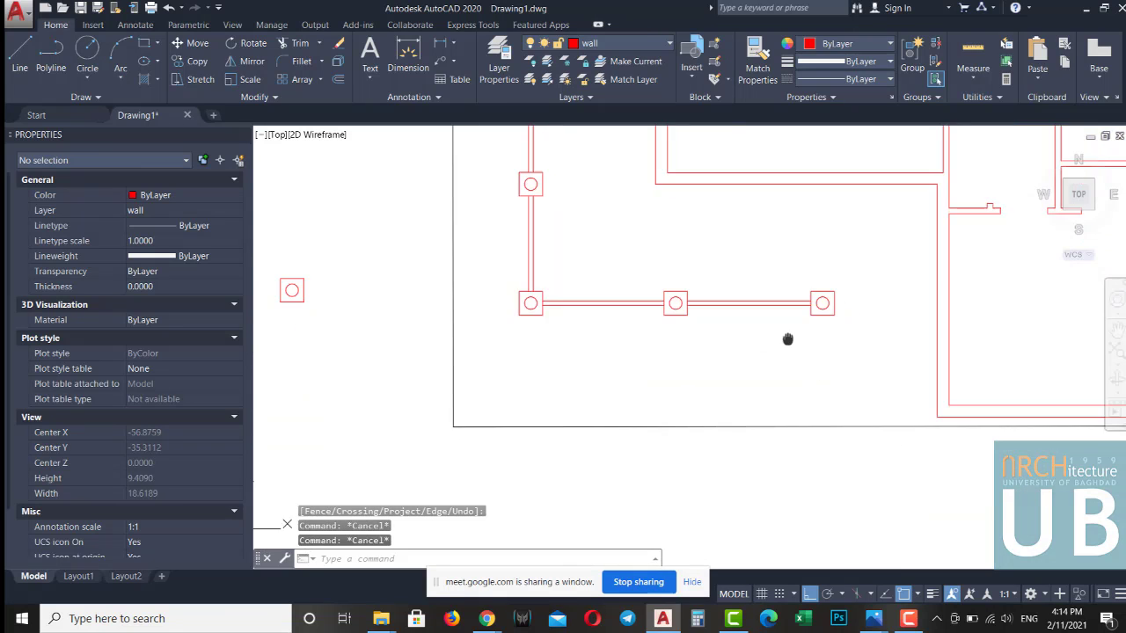
scroll(661, 332, down, 2)
scroll(766, 345, up, 2)
scroll(748, 341, up, 2)
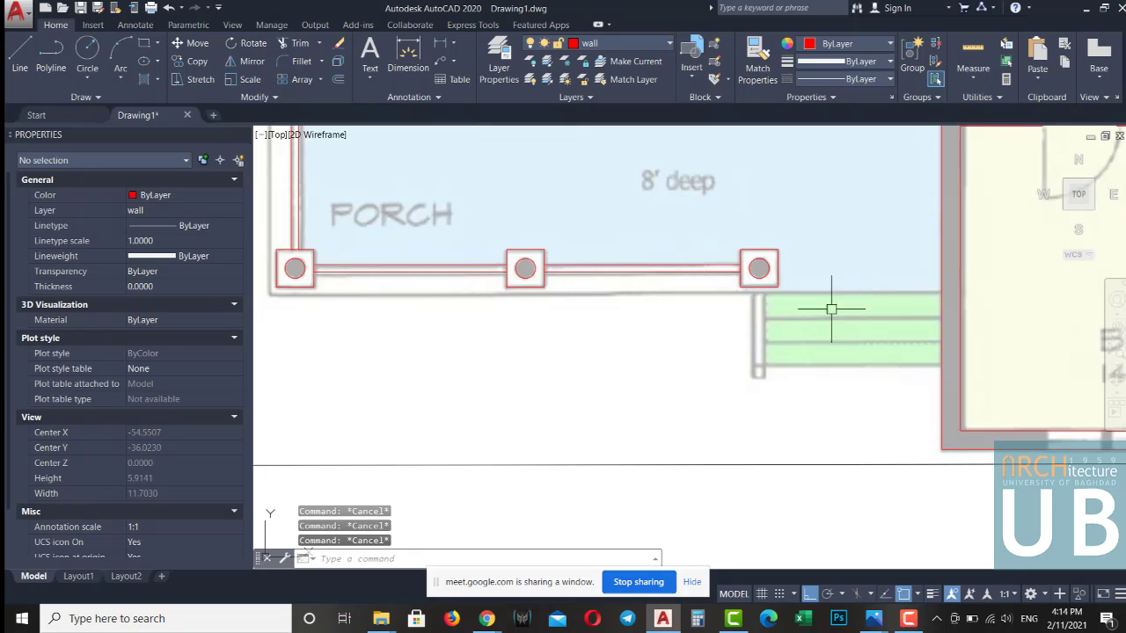
scroll(725, 294, down, 2)
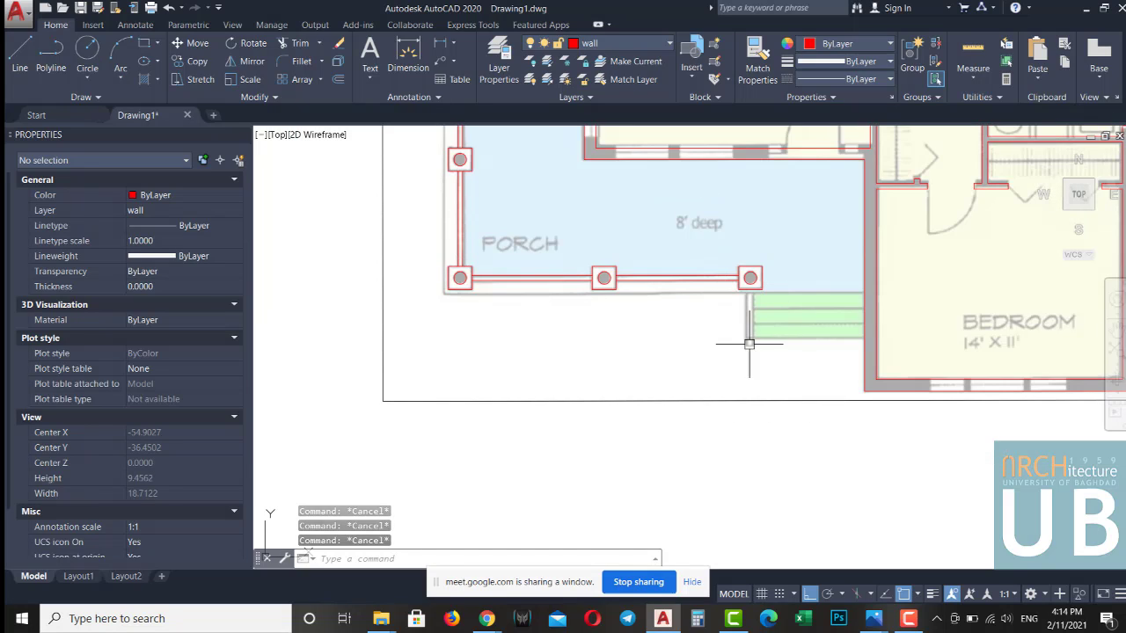
Select the left porch wall lines for copying, then cancel the copy
click(497, 259)
click(410, 214)
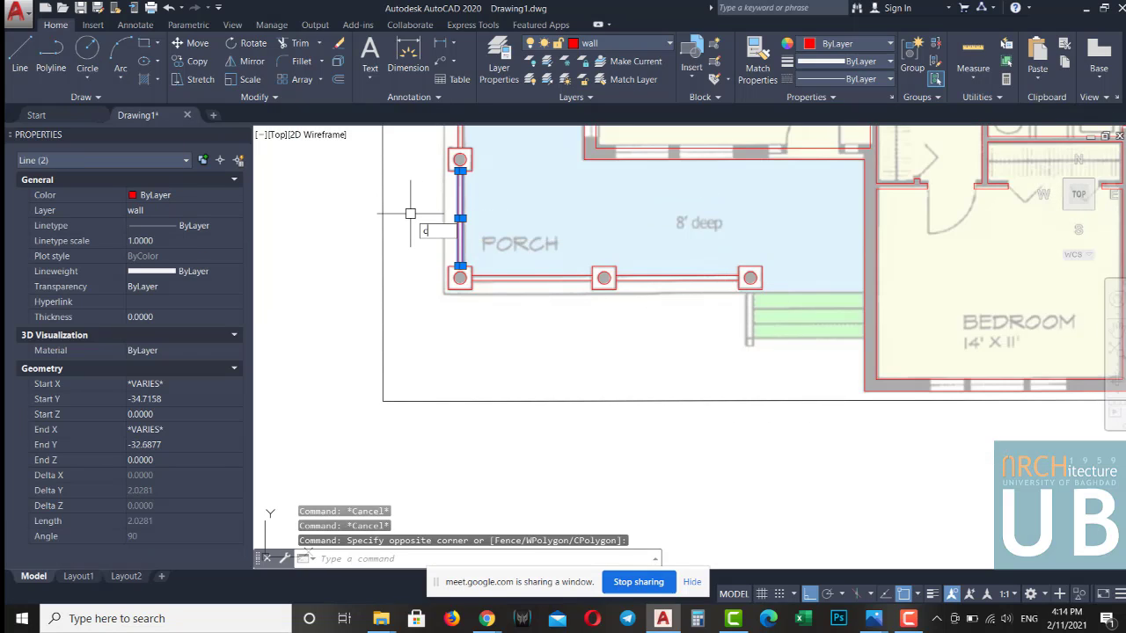
text(co)
key(Return)
click(471, 170)
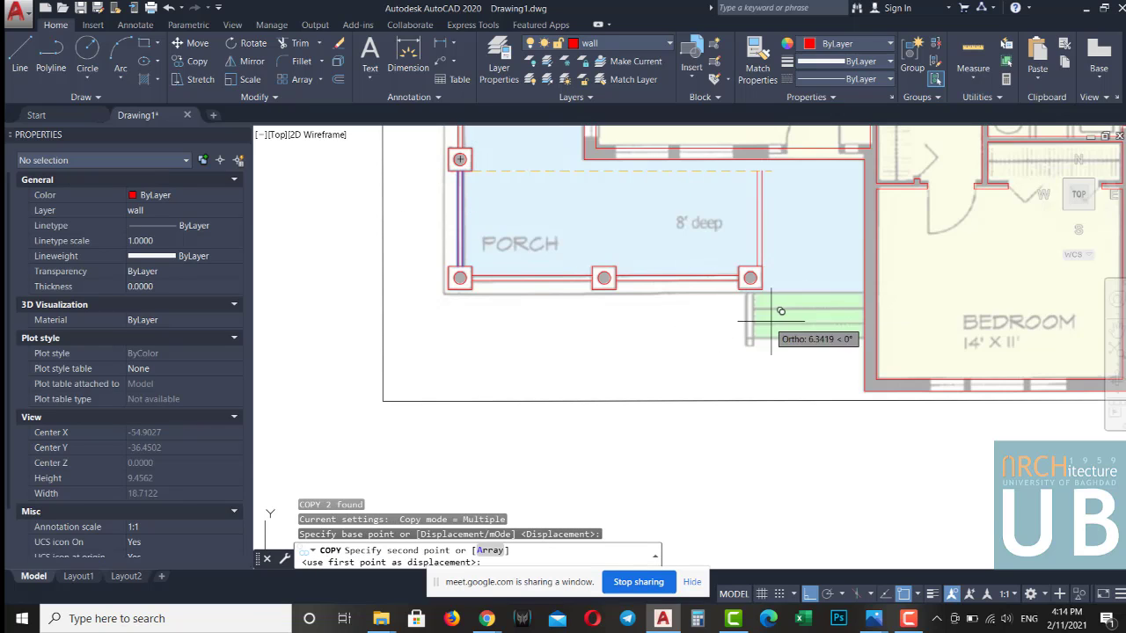
scroll(778, 310, up, 4)
key(Escape)
key(Escape)
key(Escape)
scroll(753, 395, down, 2)
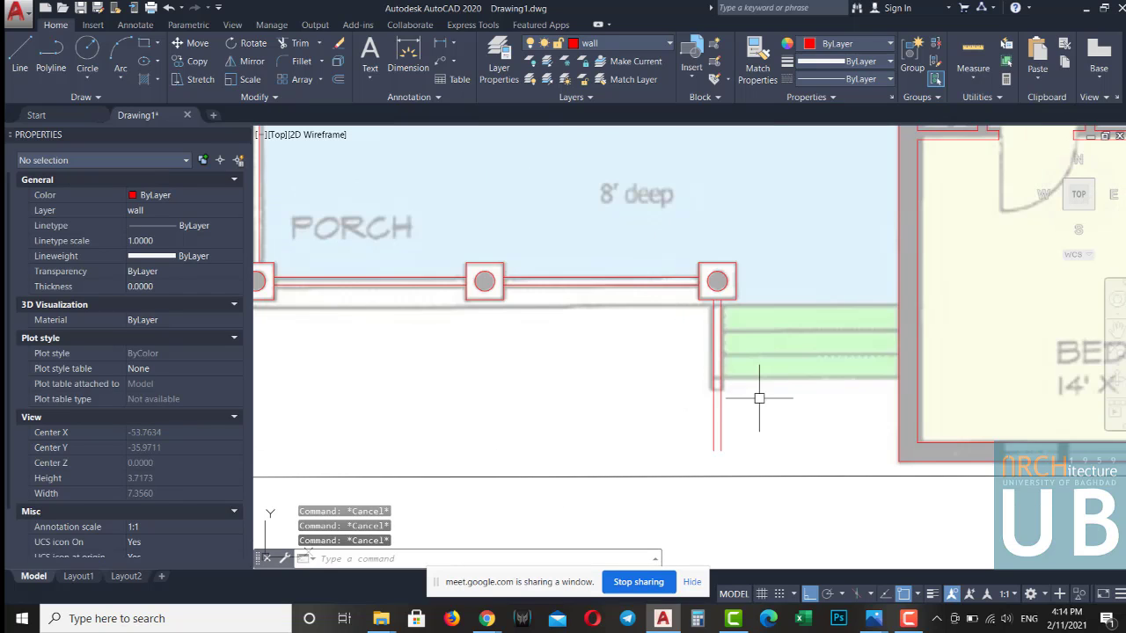
Draw a step line from the lower-right column's corner to the wall corner
middle_drag(754, 395, 678, 377)
text(l)
key(Return)
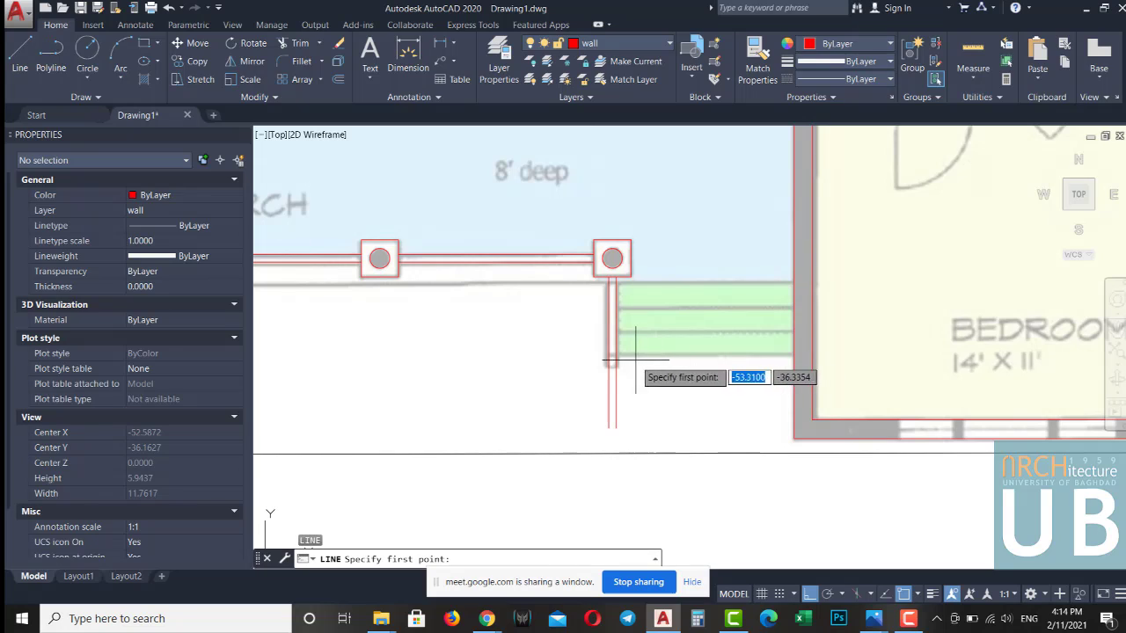
click(615, 353)
click(792, 353)
key(Return)
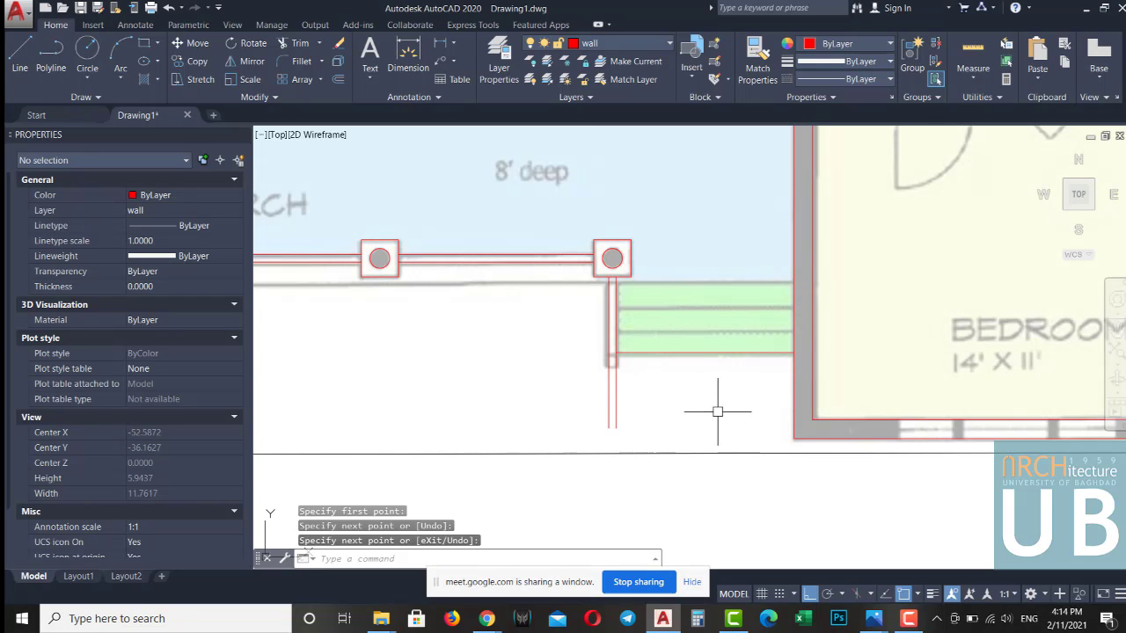
text(o)
Offset the step line 0.3 to create the next porch step
key(Return)
text(.3)
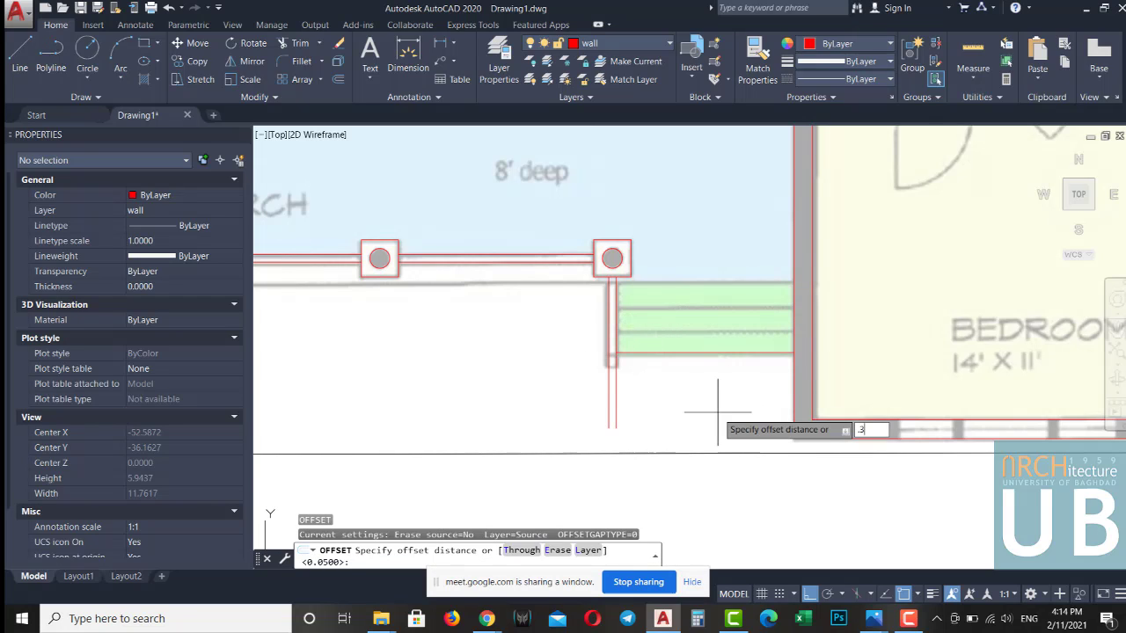
key(Return)
click(736, 354)
click(733, 319)
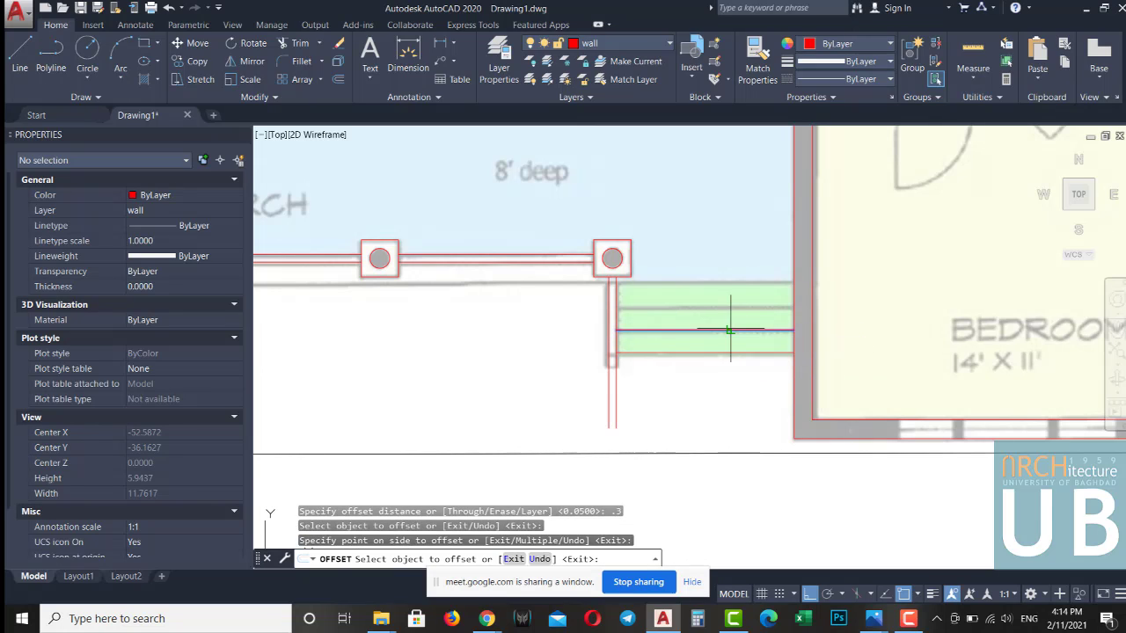
click(730, 330)
key(Escape)
key(Escape)
key(Escape)
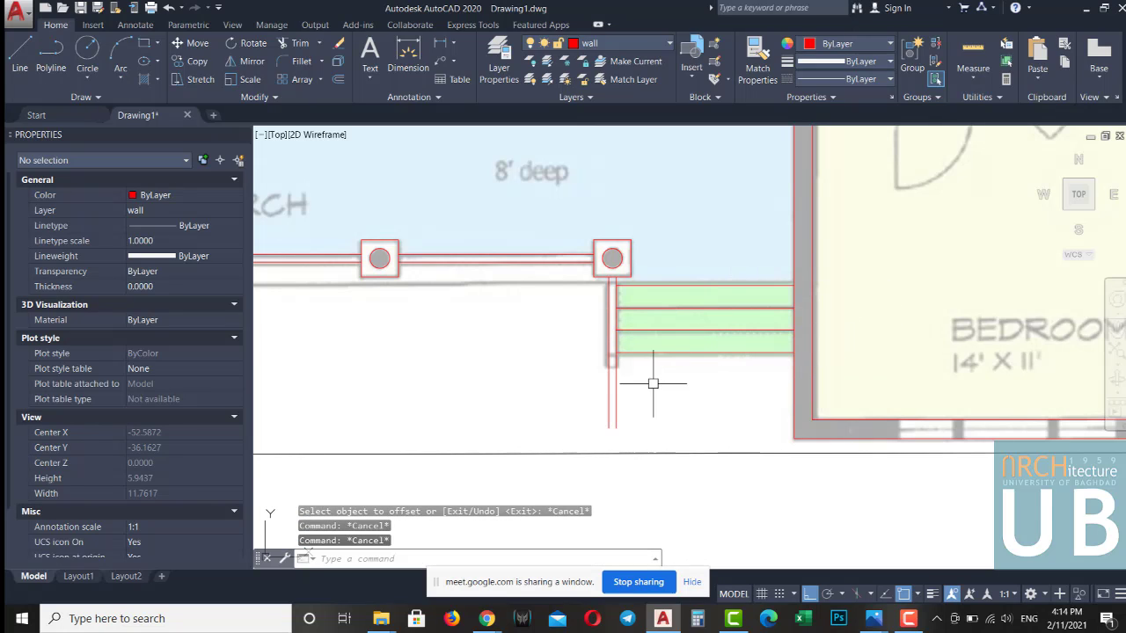
Offset the bottom step line to add a red line below the lowest step
scroll(628, 364, up, 2)
scroll(628, 364, up, 2)
text(o)
key(Return)
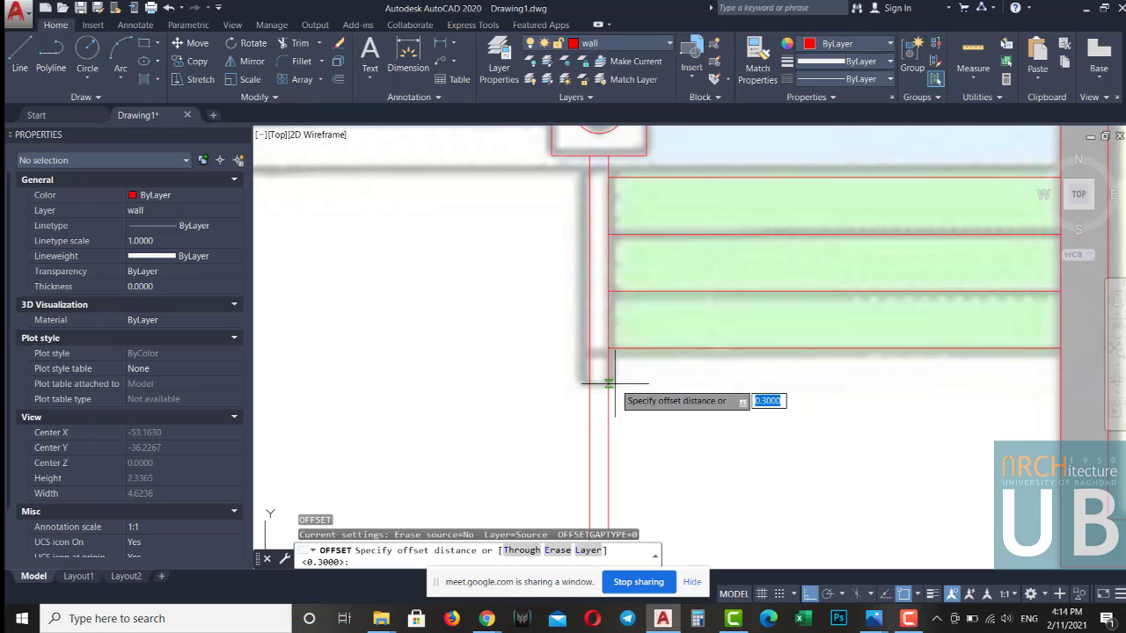
key(Return)
click(691, 349)
click(661, 409)
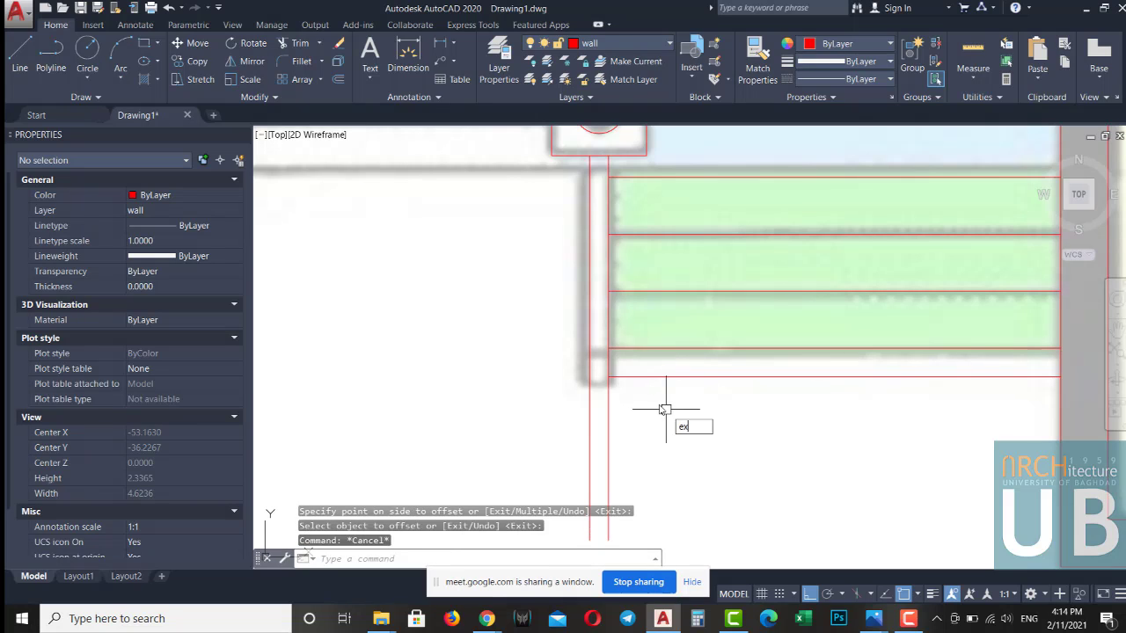
key(Escape)
Fillet the two step lines to close their corner
text(f)
key(Return)
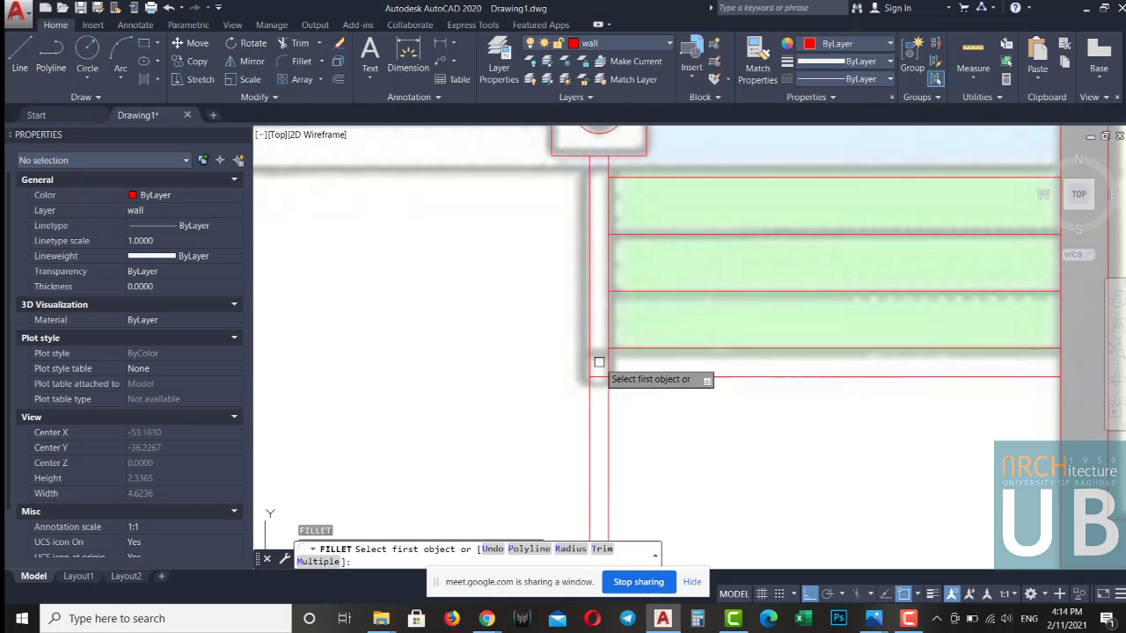
click(602, 371)
click(597, 373)
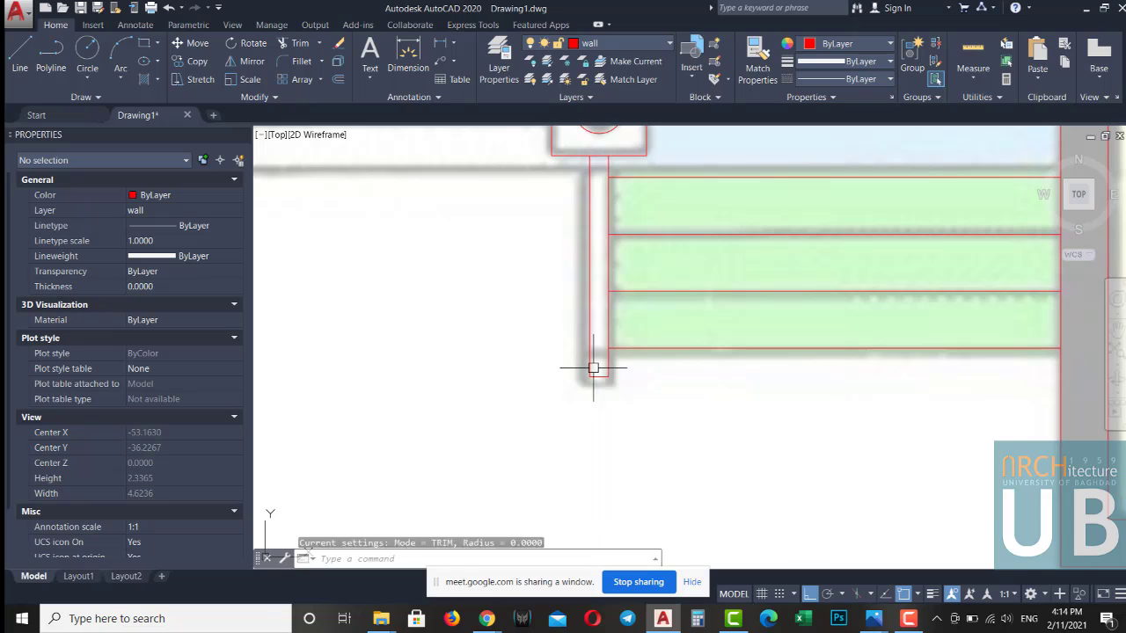
scroll(595, 369, down, 3)
key(Escape)
key(Escape)
Move all vertical and horizontal step lines onto the land layer
scroll(606, 376, down, 2)
click(596, 389)
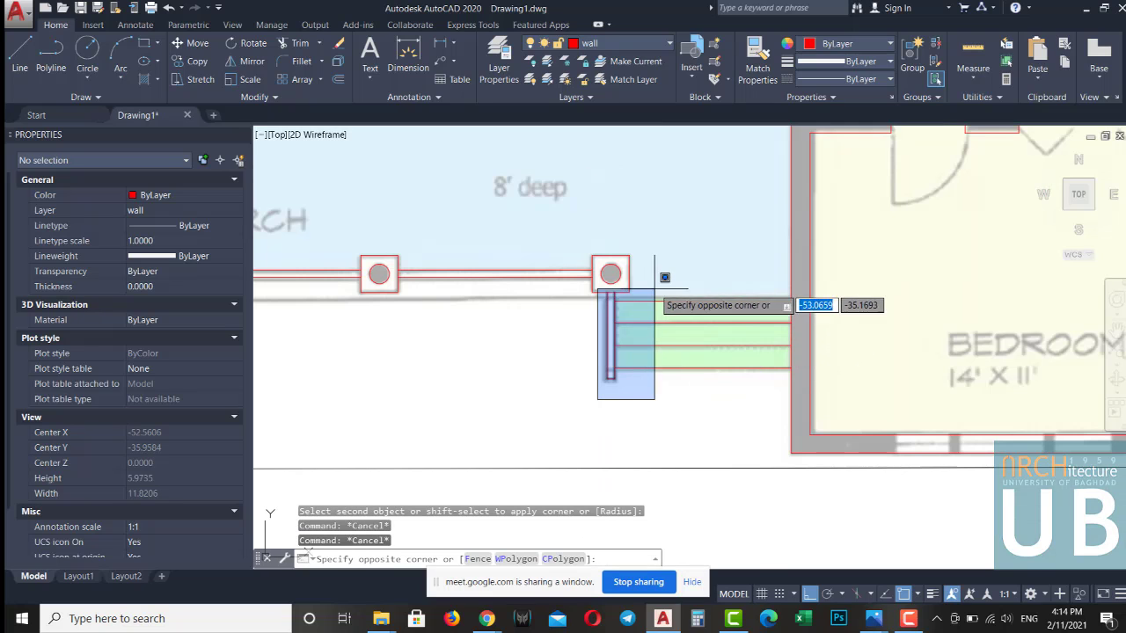
click(703, 279)
click(704, 280)
click(674, 377)
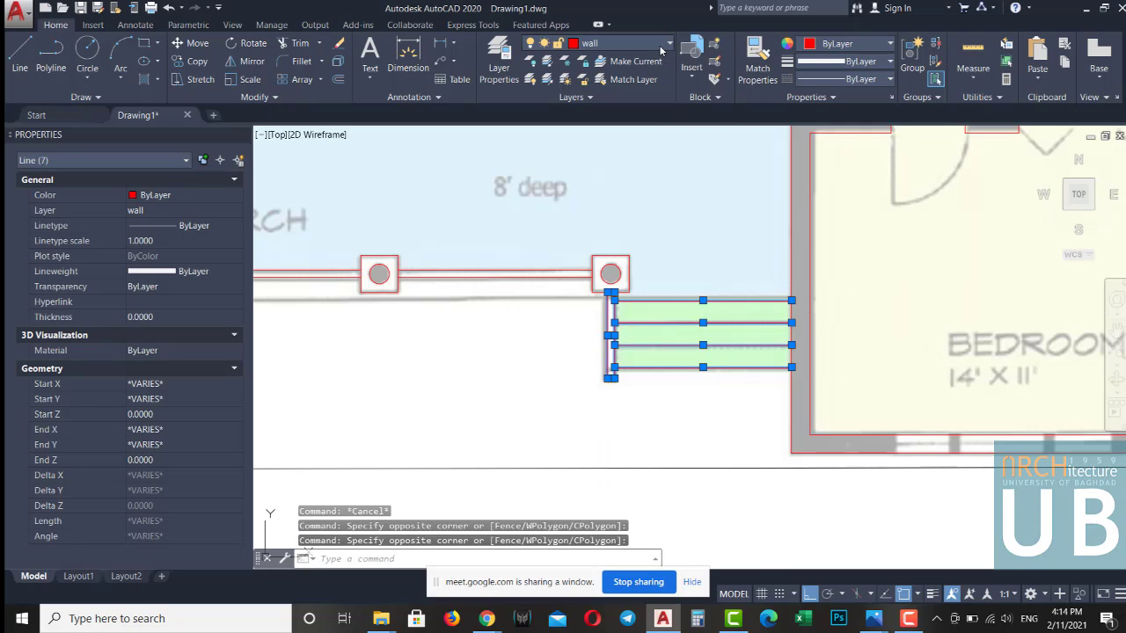
click(660, 50)
click(616, 130)
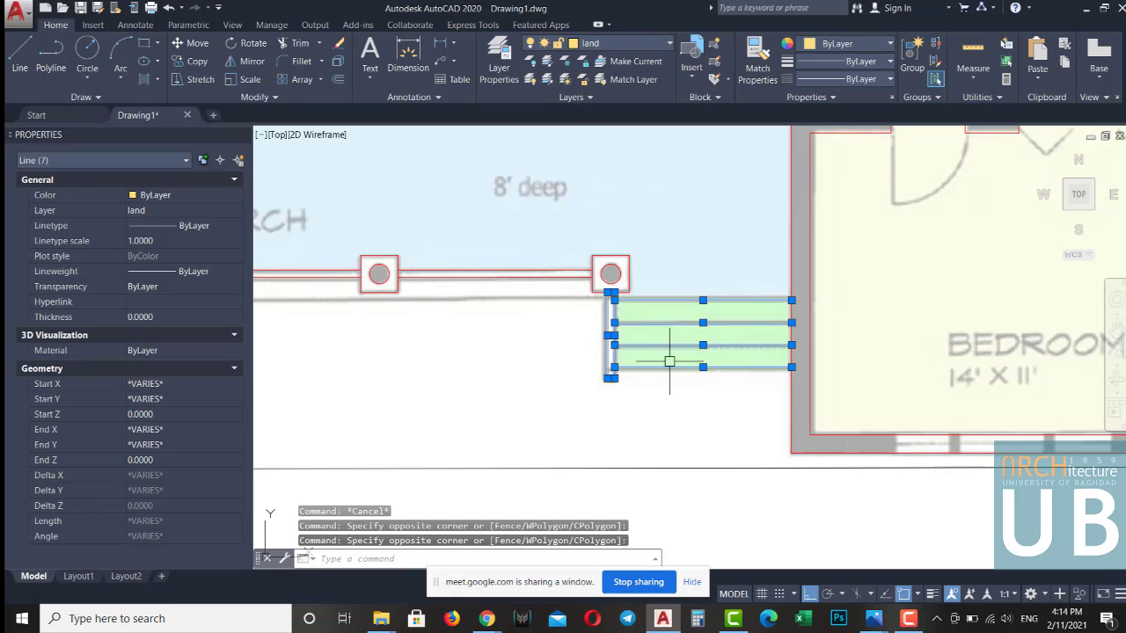
Match the porch railing lines to the red wall line's properties
text(ma)
key(Return)
click(615, 312)
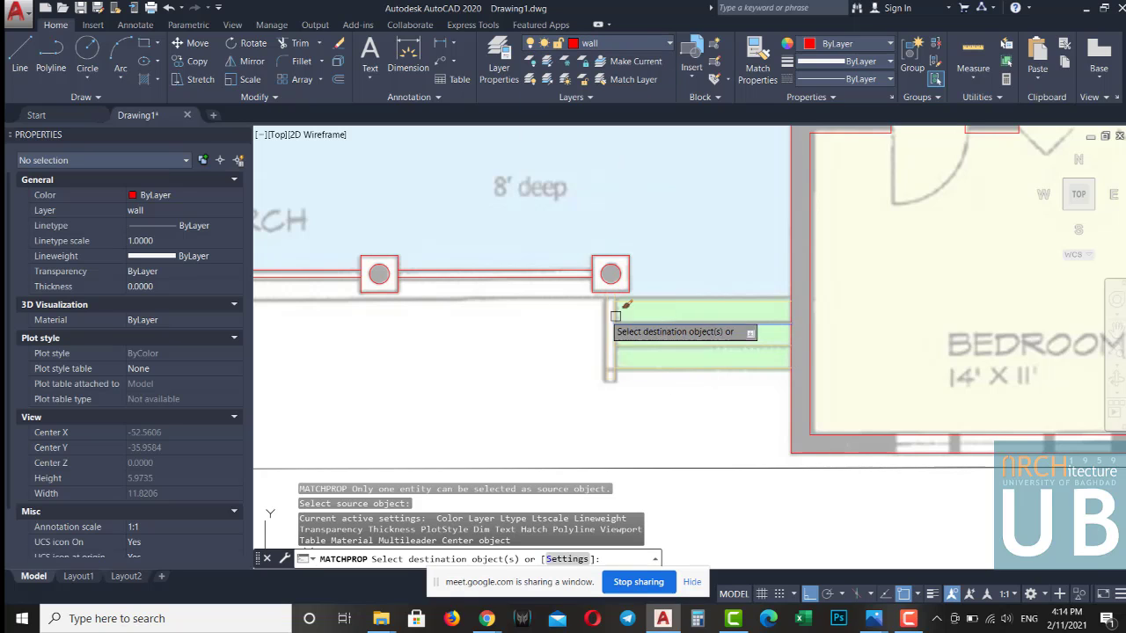
middle_drag(478, 281, 826, 291)
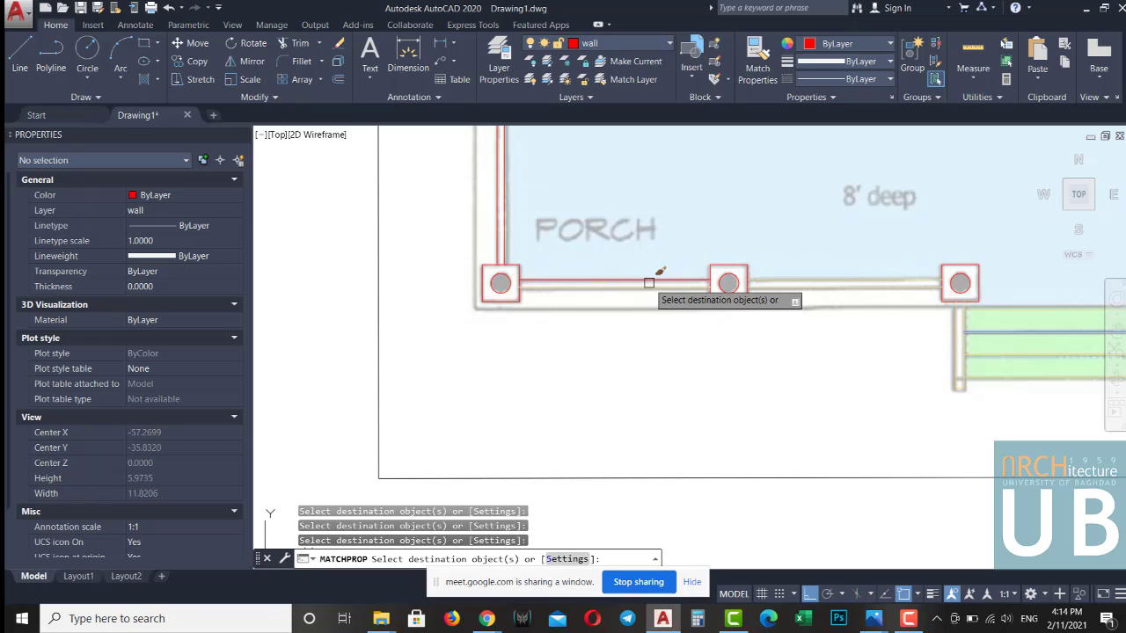
middle_drag(544, 286, 643, 357)
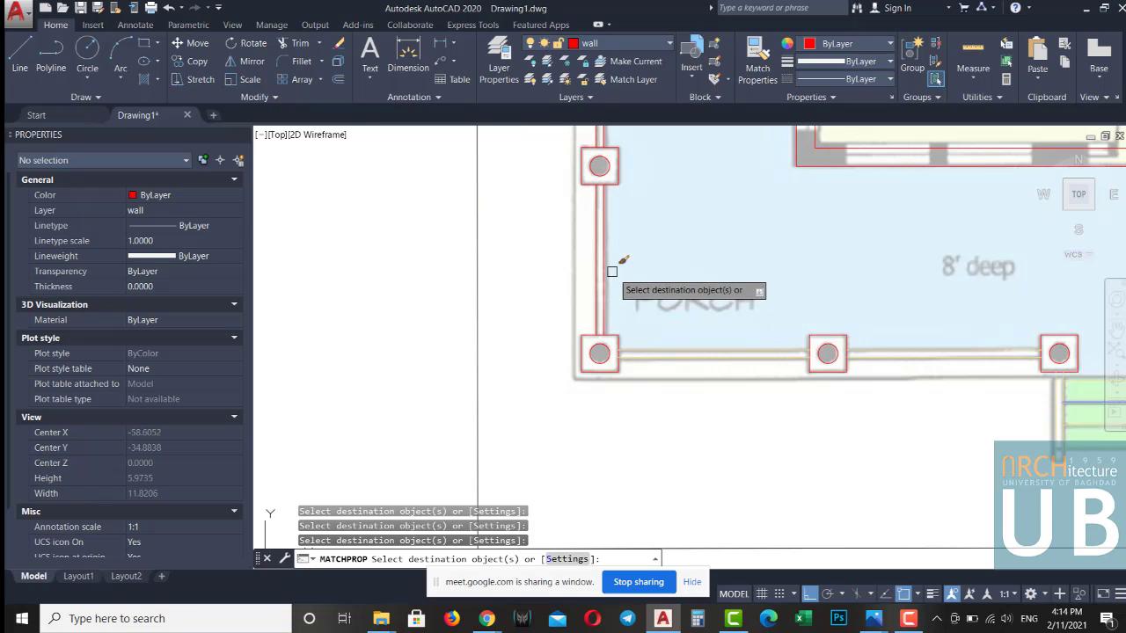
middle_drag(596, 259, 615, 430)
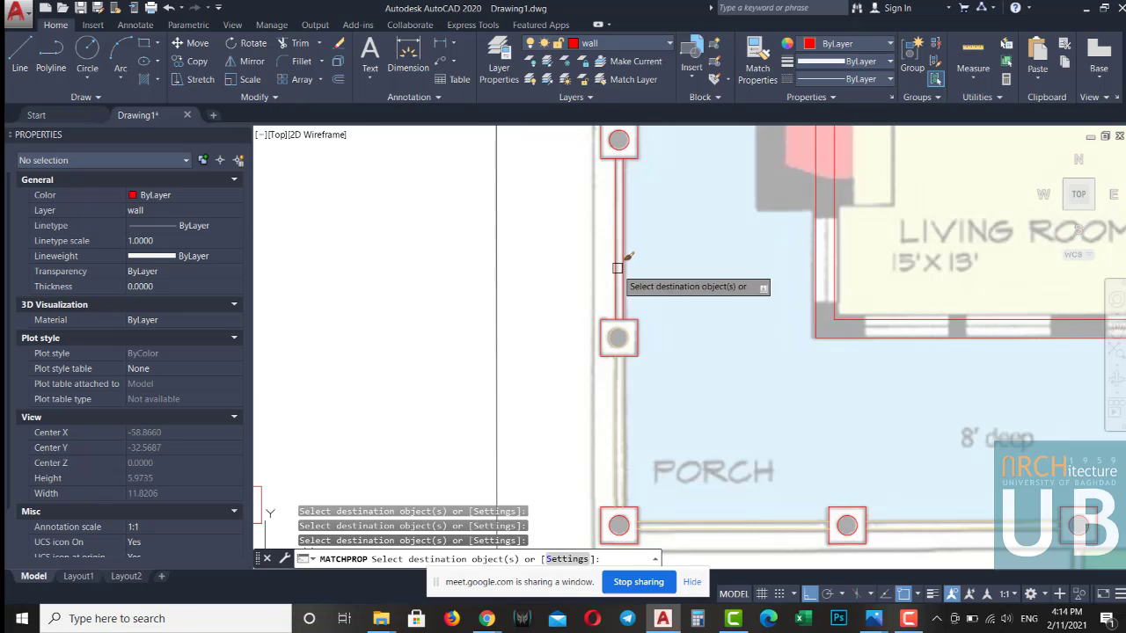
middle_drag(621, 208, 622, 295)
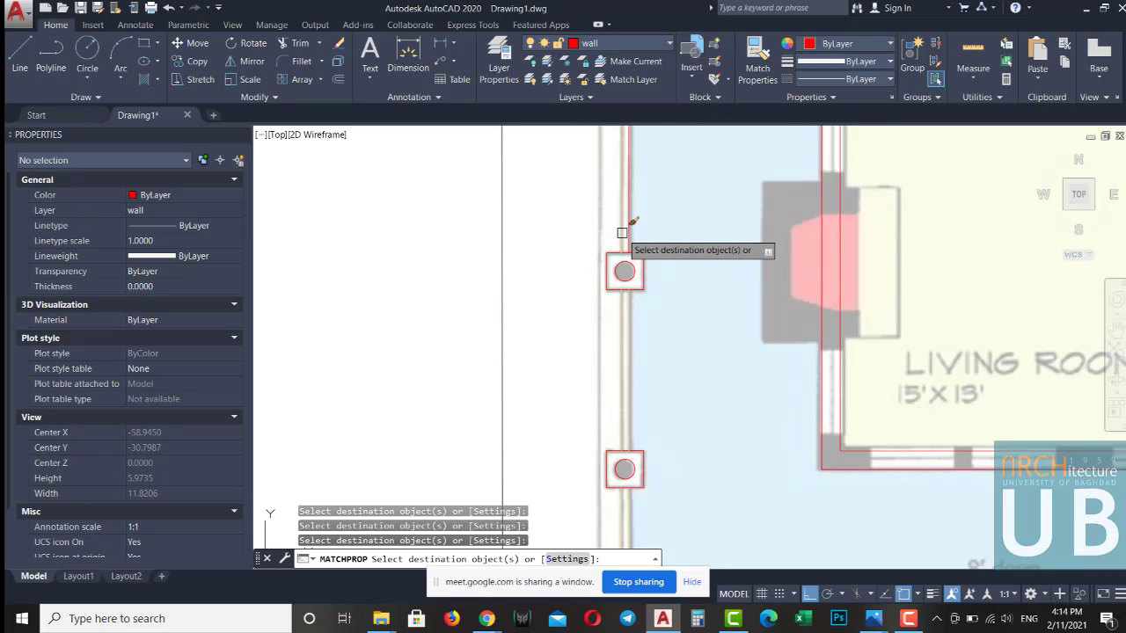
scroll(625, 228, down, 5)
scroll(628, 317, up, 3)
scroll(679, 310, up, 1)
key(Escape)
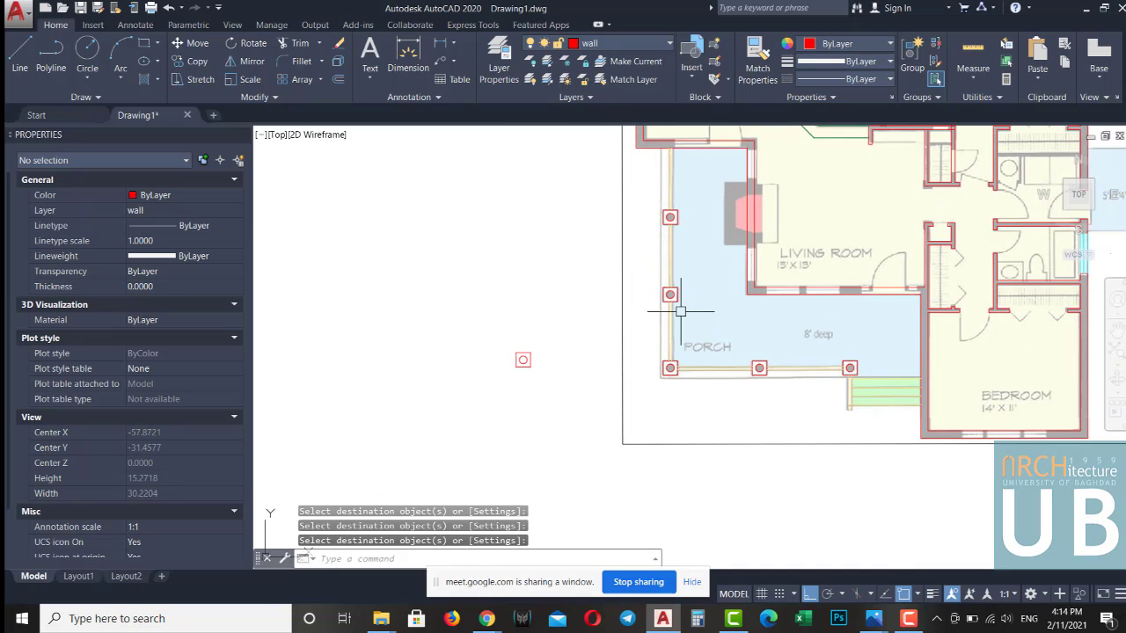
Erase the stray small circle left of the porch
click(473, 397)
click(552, 309)
text(e)
key(Return)
key(Escape)
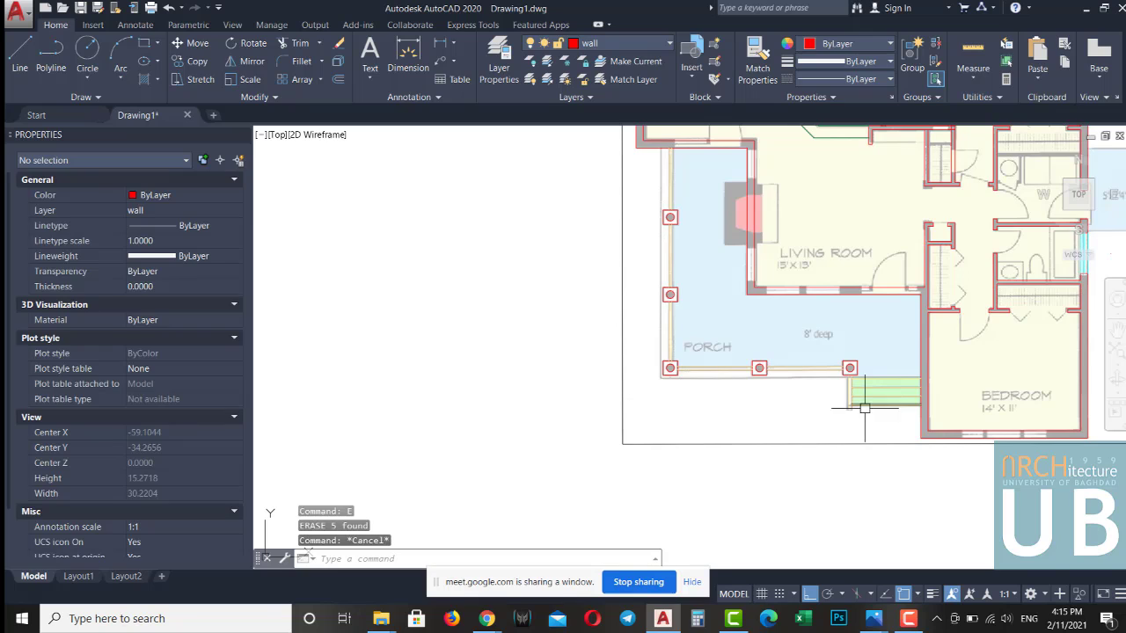
scroll(860, 397, up, 4)
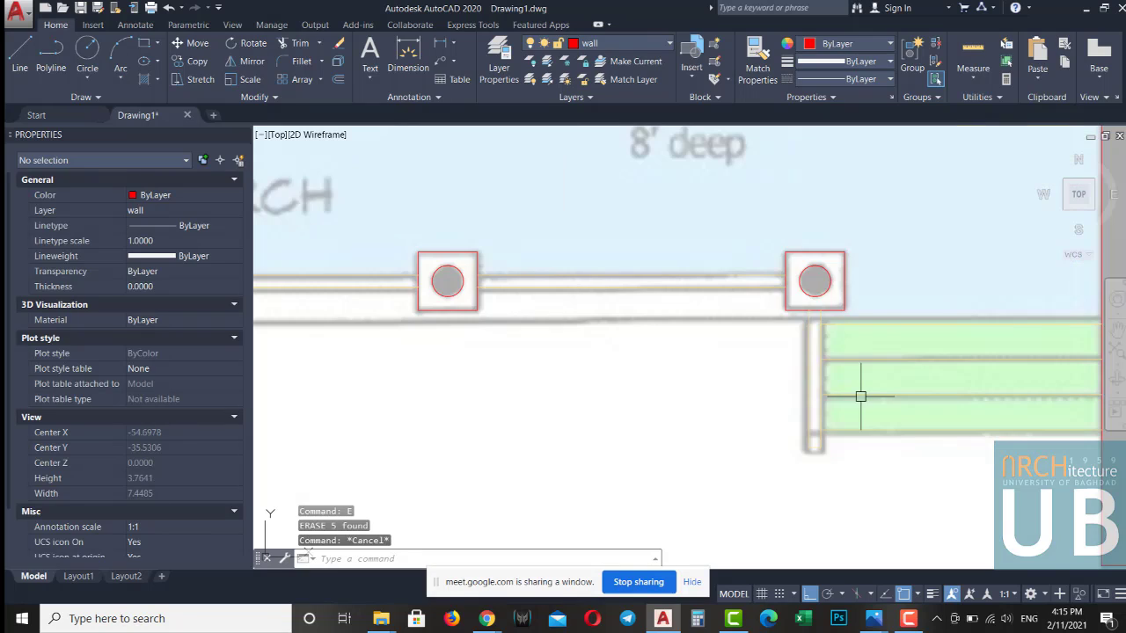
click(843, 328)
text(mi)
key(Return)
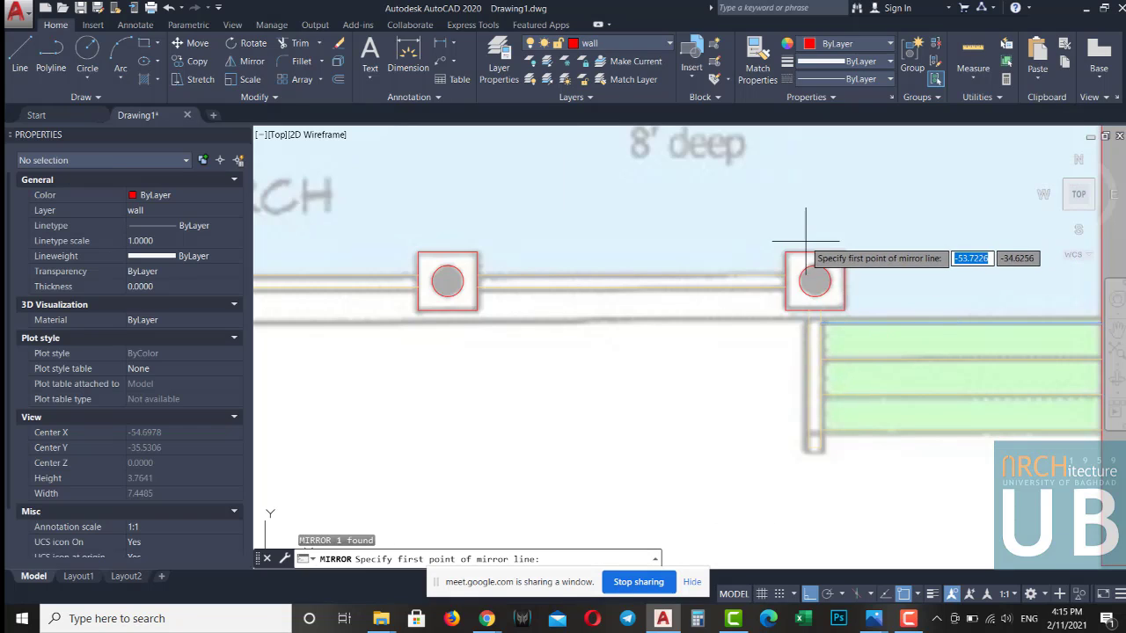
click(809, 252)
key(Escape)
scroll(739, 362, down, 6)
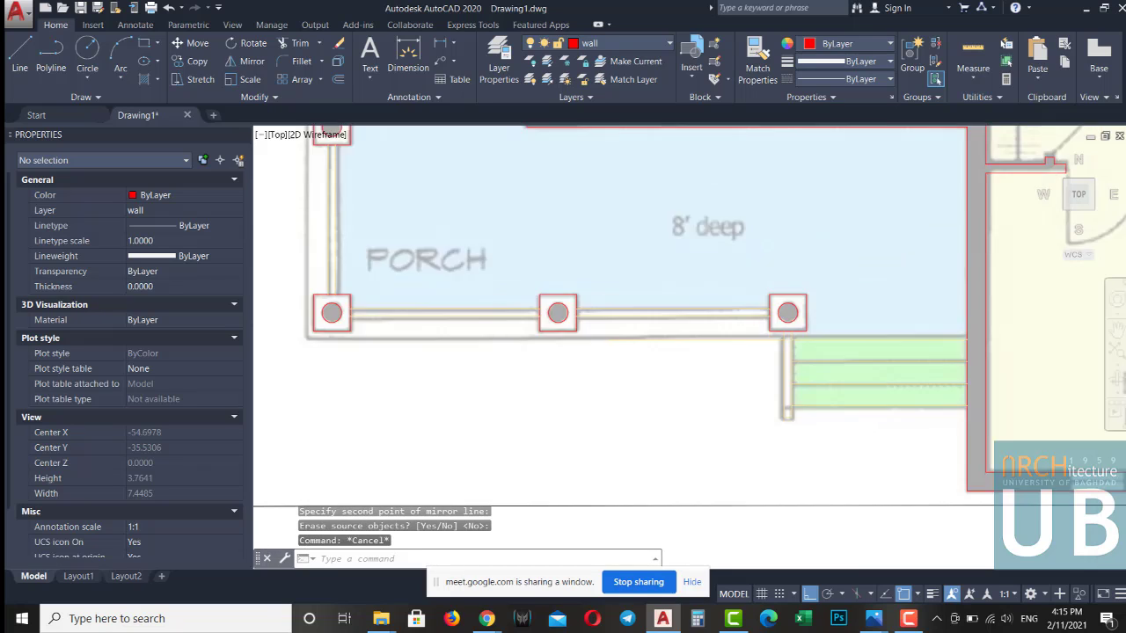
key(Escape)
key(Escape)
middle_drag(643, 373, 685, 366)
scroll(747, 354, up, 2)
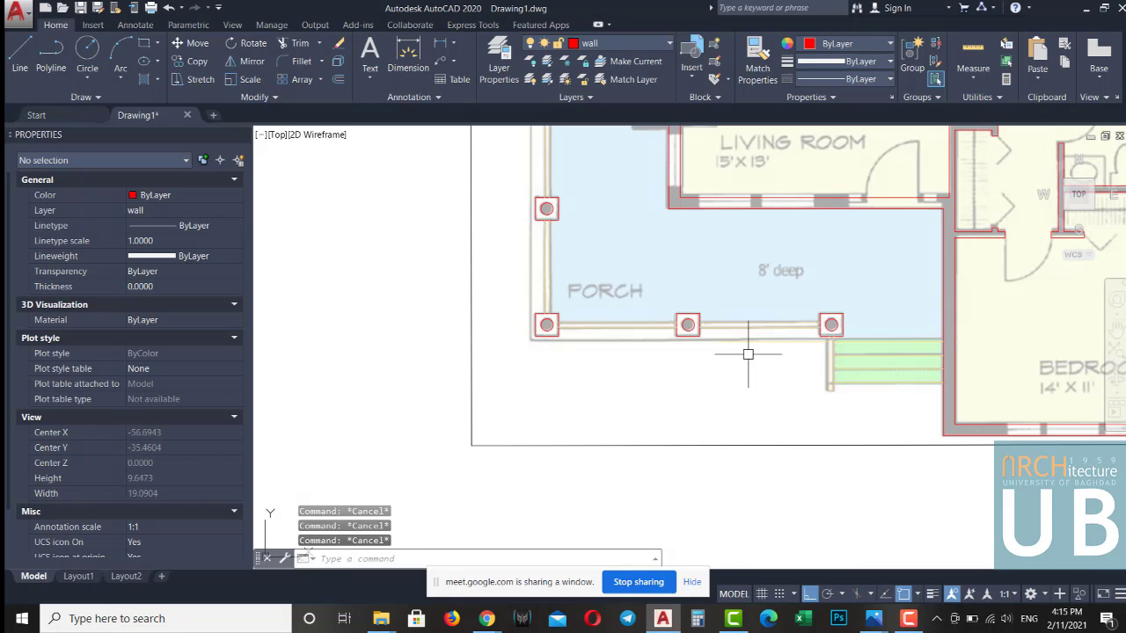
middle_drag(639, 299, 665, 361)
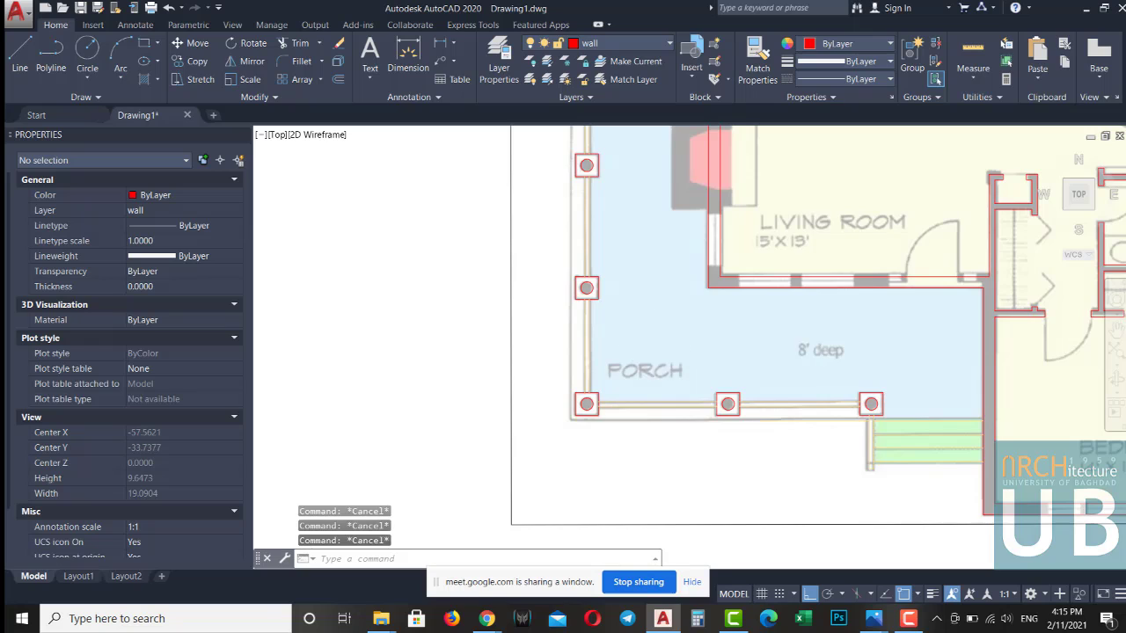
scroll(652, 345, down, 2)
click(747, 392)
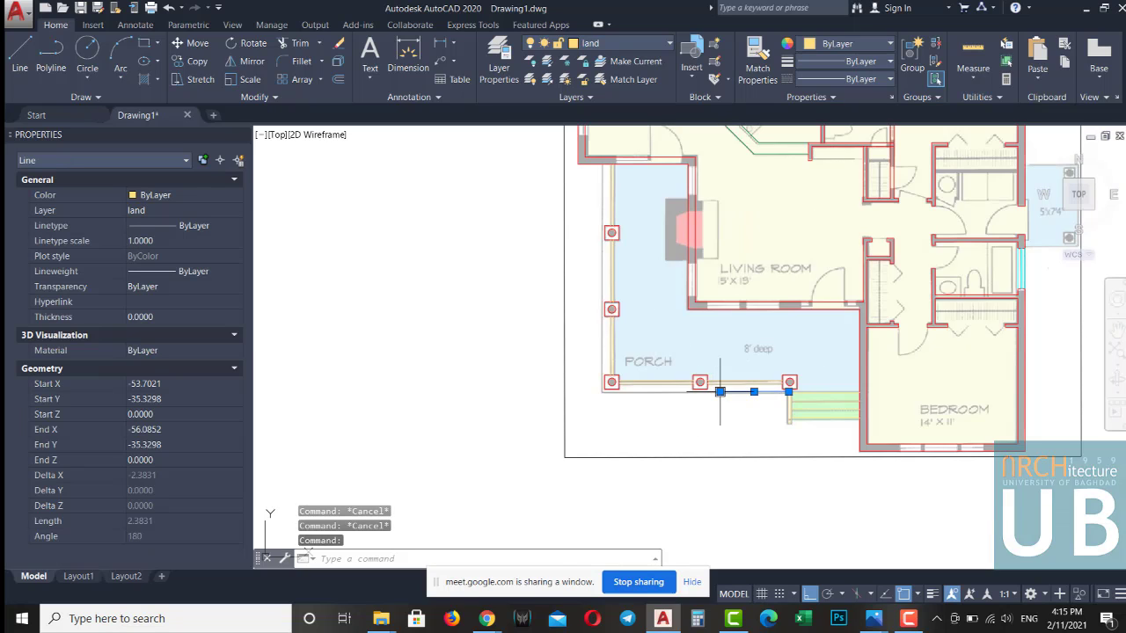
click(720, 391)
scroll(593, 406, up, 4)
key(Escape)
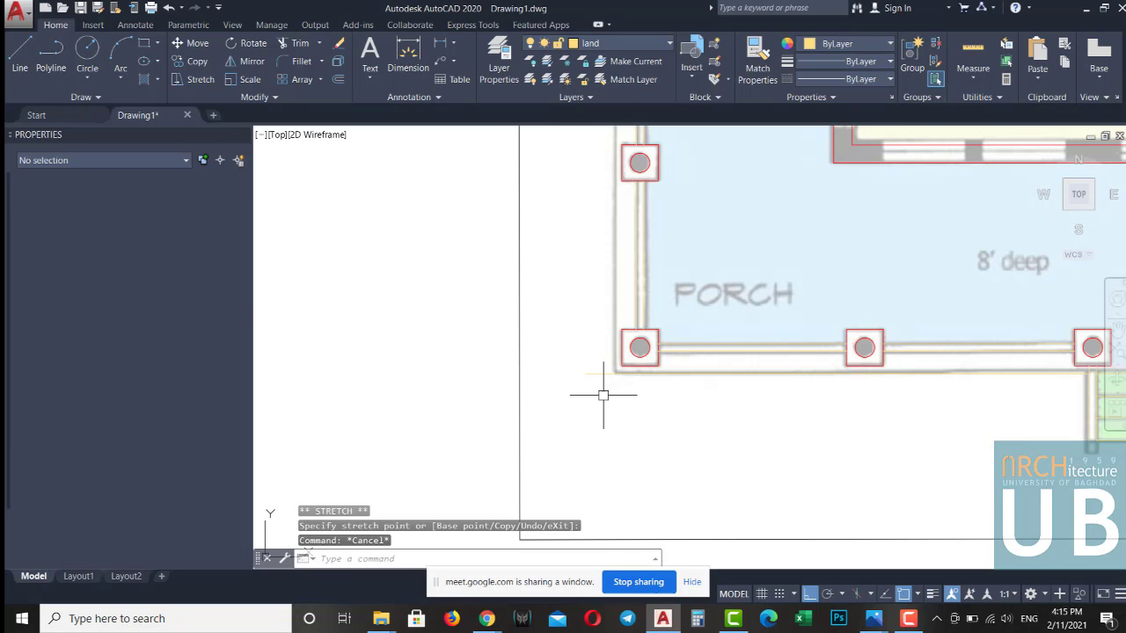
Reopen Drawing1.dwg from the Desktop to show the full red-walled floor plan
key(Return)
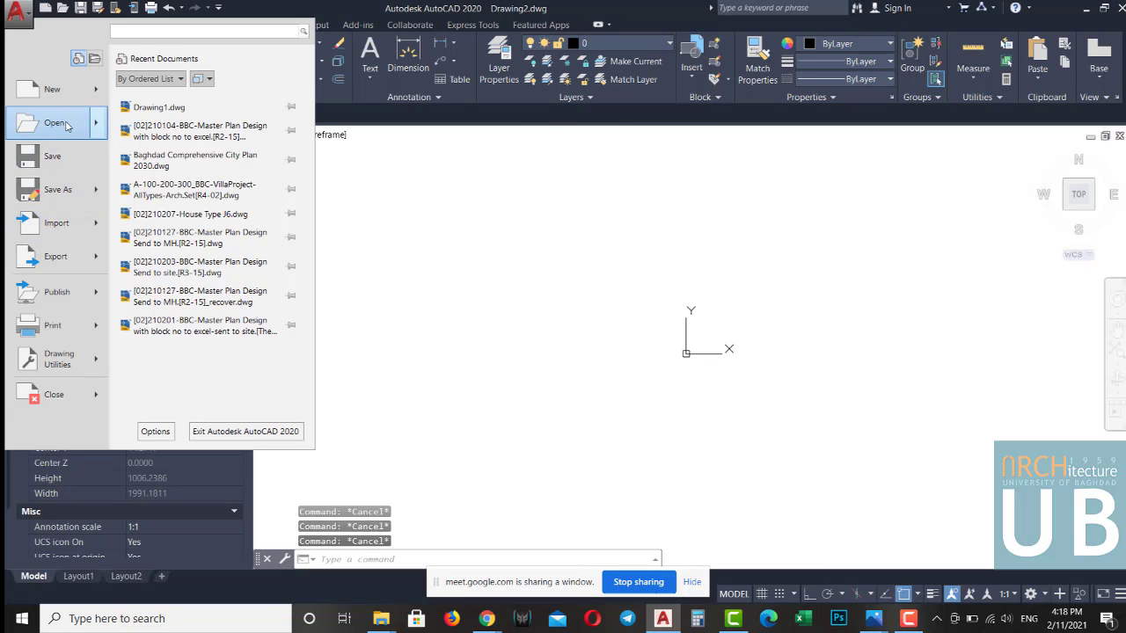
mouse_move(54, 122)
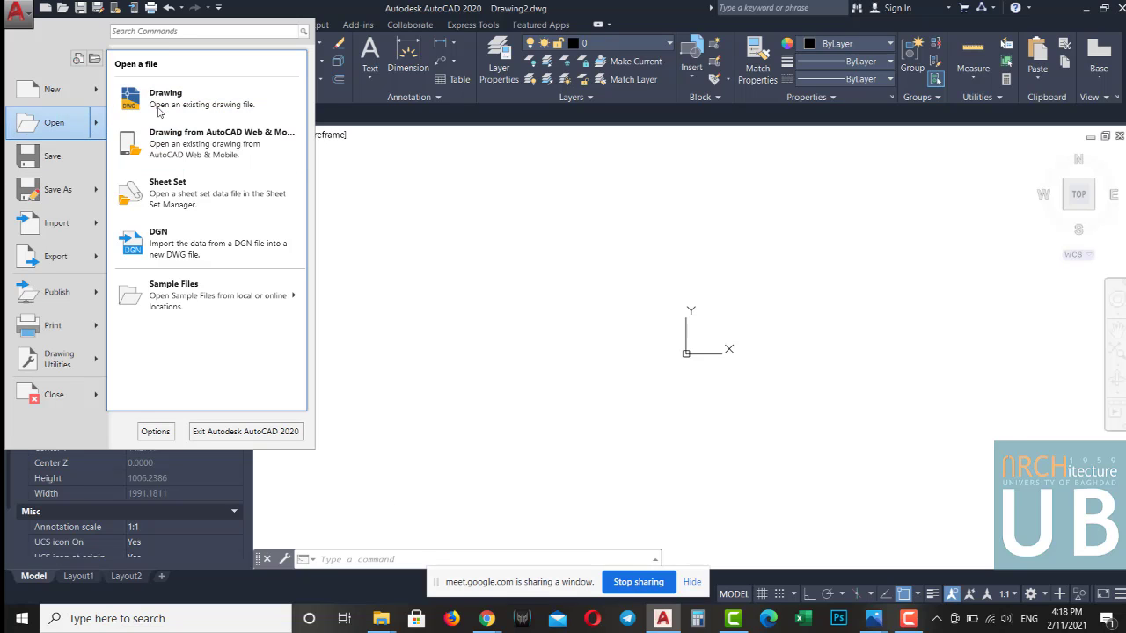
click(482, 176)
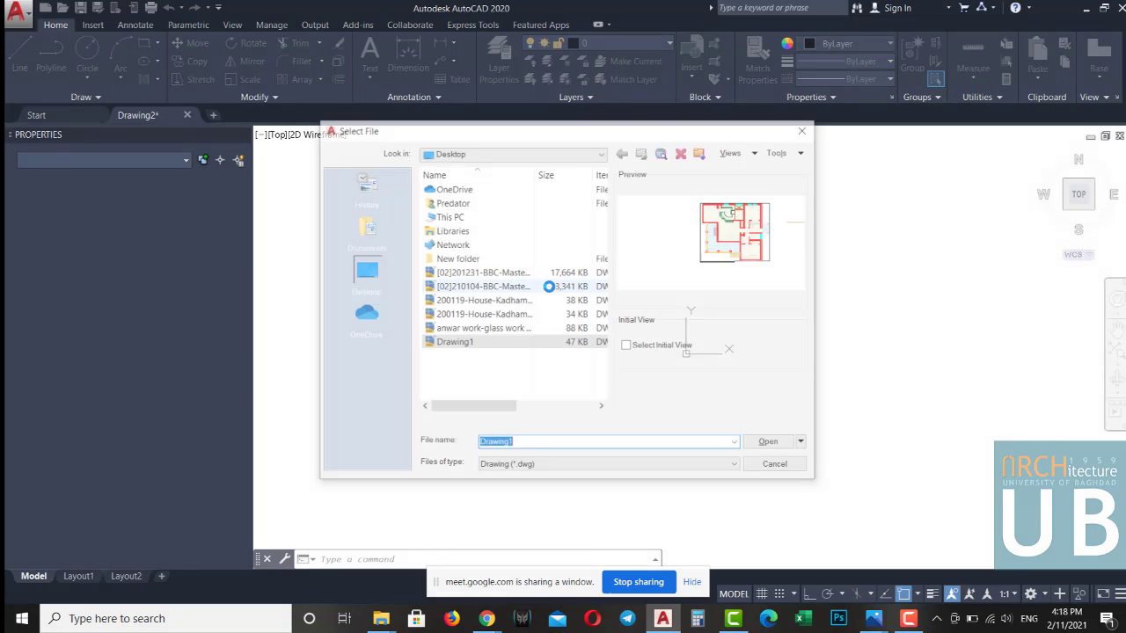
click(753, 445)
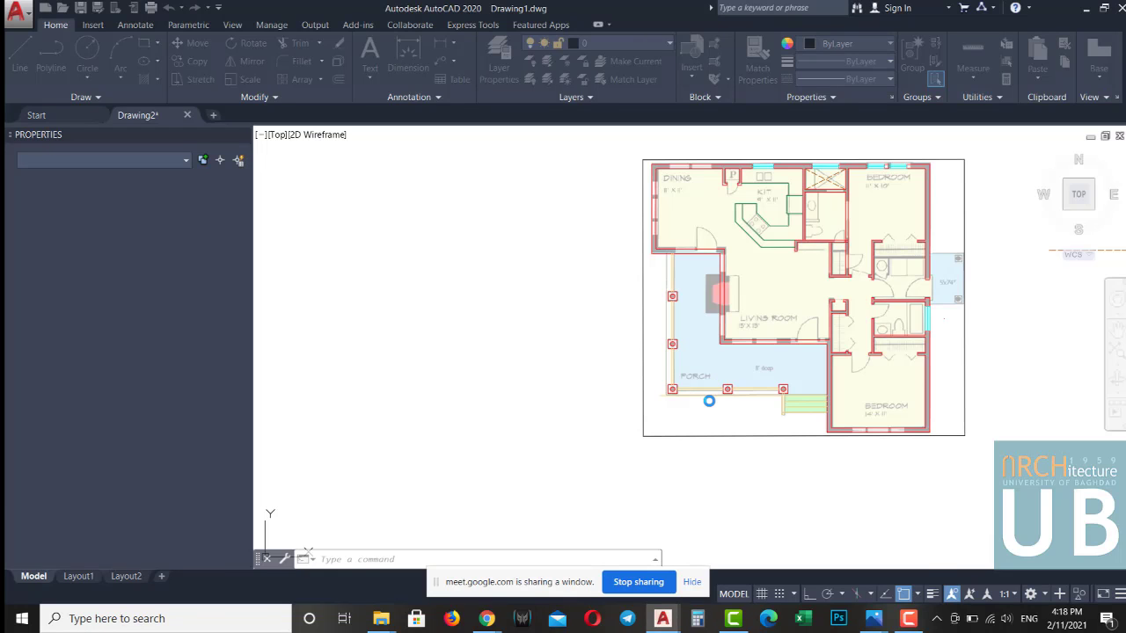
Offset the porch front edge line by a two-point picked distance
middle_drag(717, 420, 651, 418)
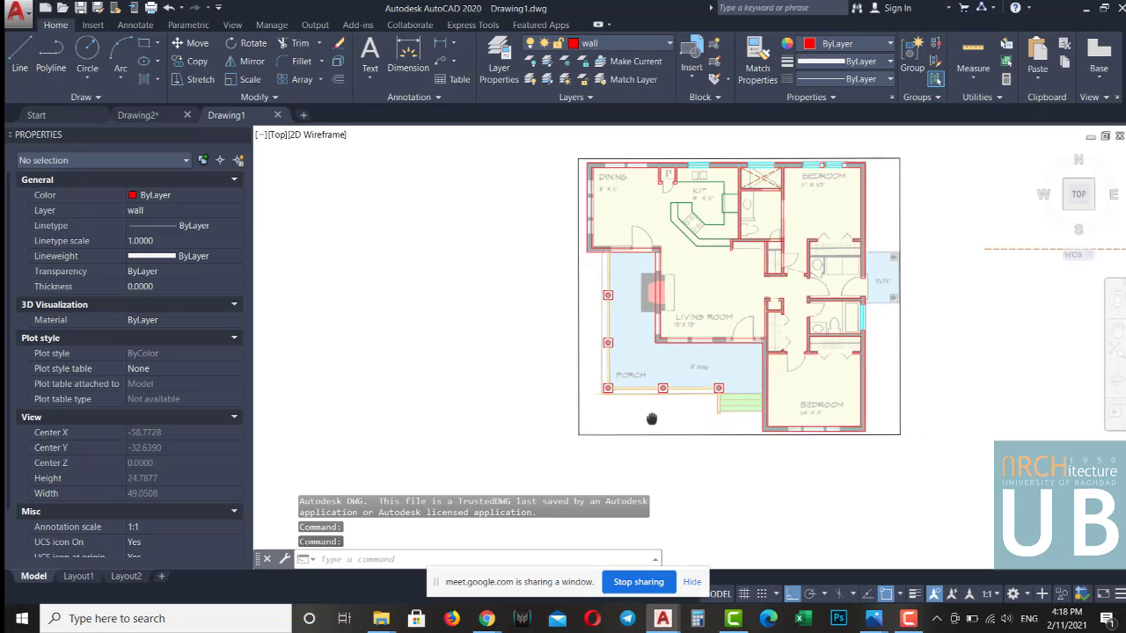
scroll(652, 409, up, 4)
text(O)
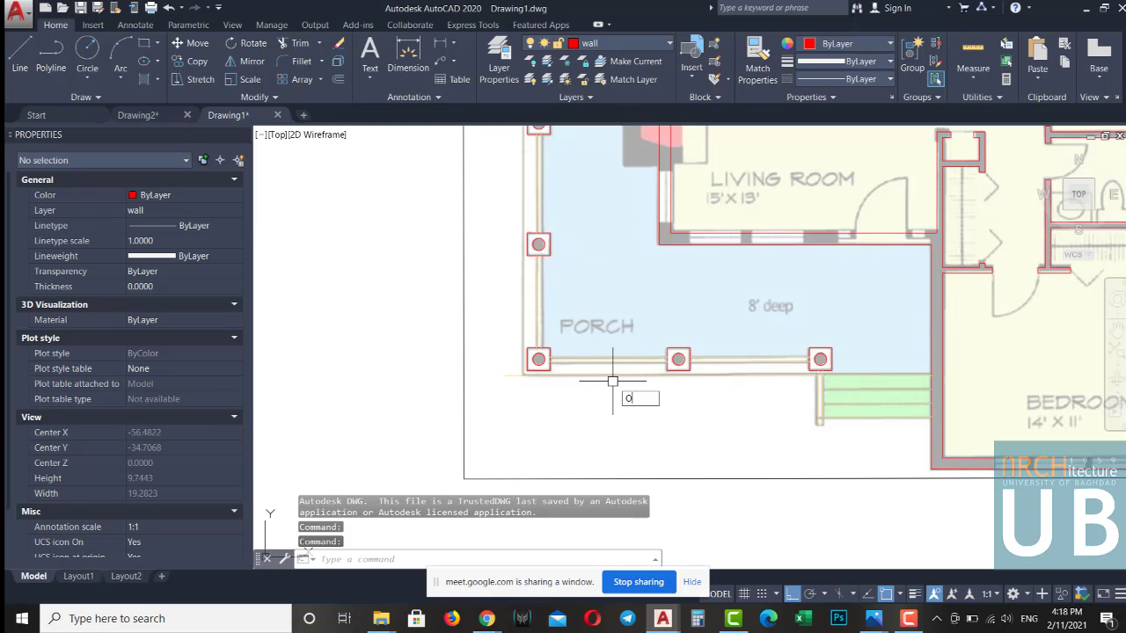
key(Return)
key(Escape)
key(Escape)
key(Escape)
scroll(620, 414, down, 2)
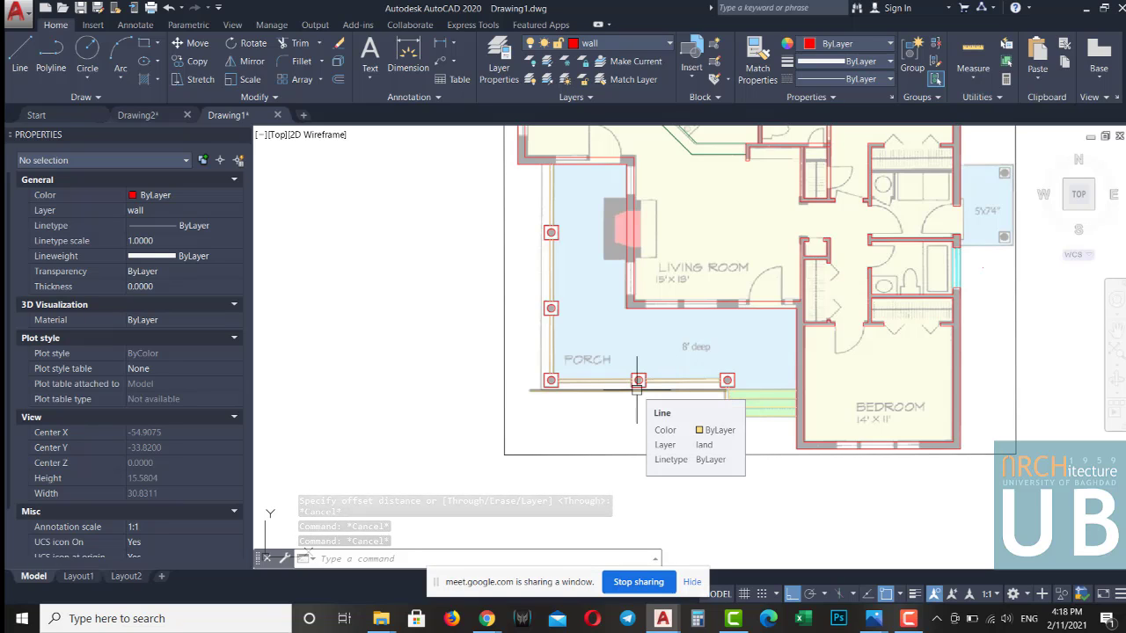
scroll(551, 397, up, 4)
scroll(551, 431, up, 2)
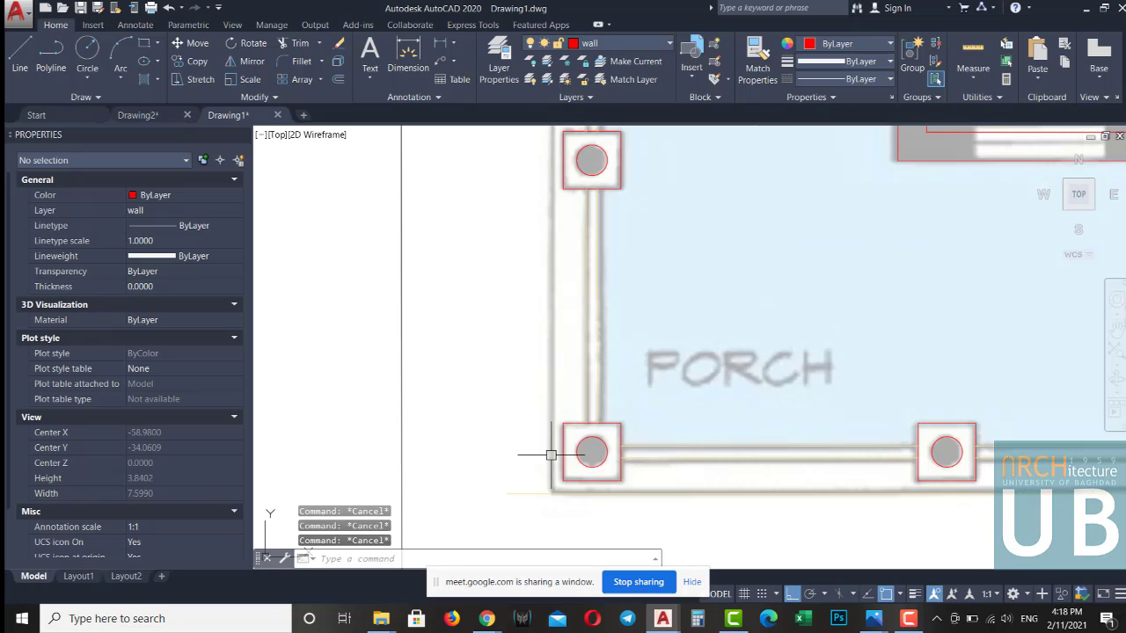
scroll(581, 475, down, 2)
scroll(595, 486, up, 4)
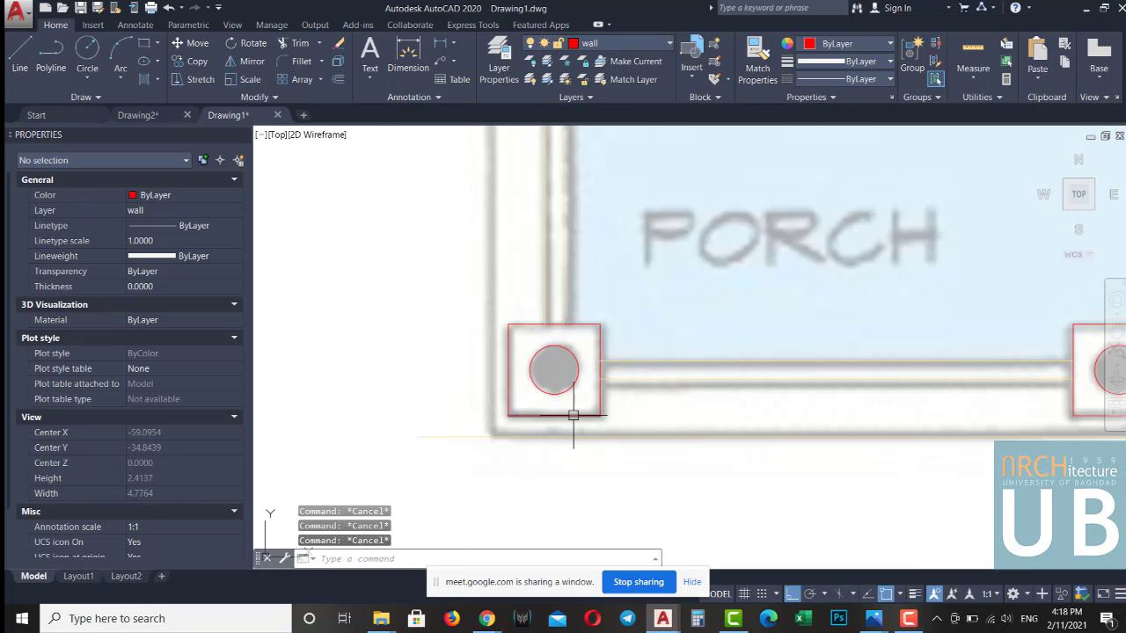
text(o)
key(Return)
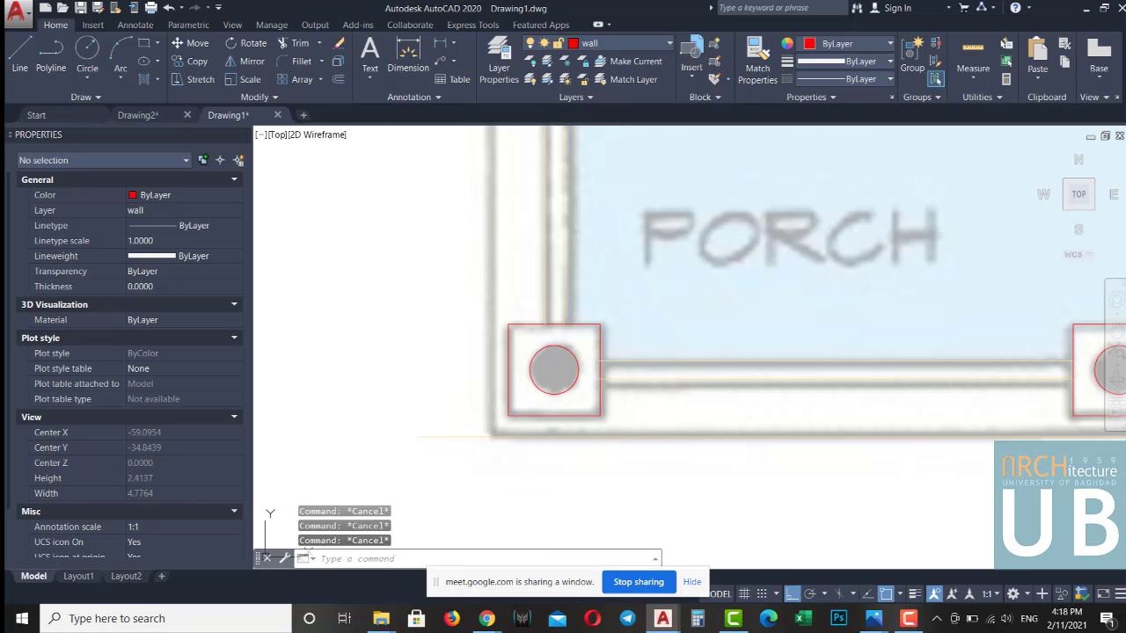
click(530, 413)
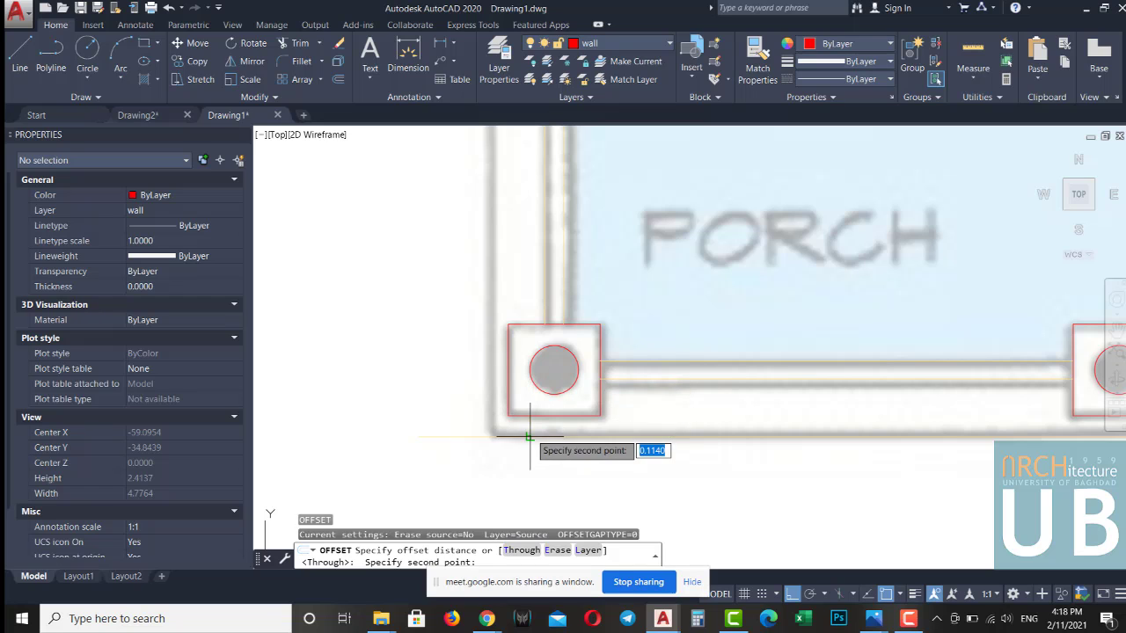
click(529, 434)
click(507, 382)
click(482, 398)
scroll(482, 398, down, 4)
key(Escape)
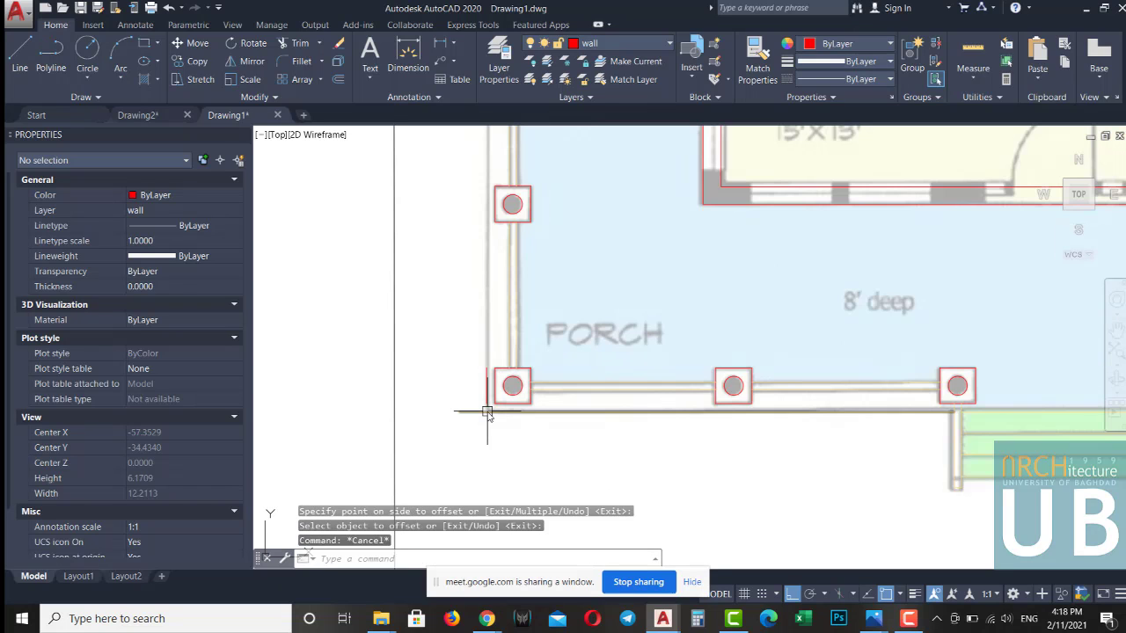
text(f)
Fillet the offset line with the adjacent line to close the porch corner
key(Return)
scroll(487, 411, up, 3)
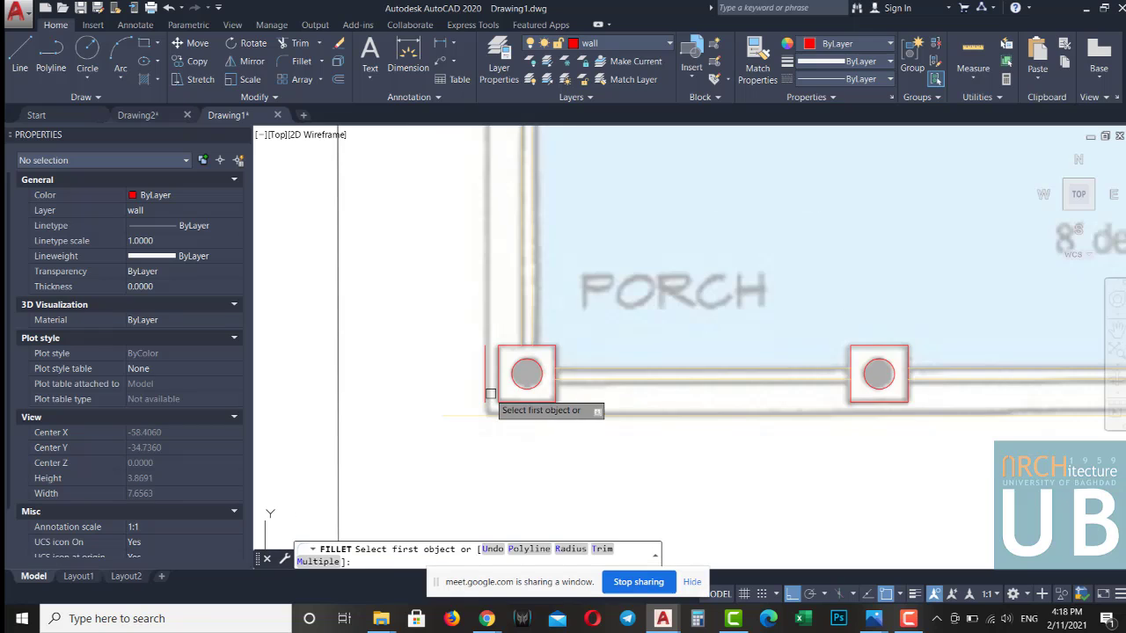
click(501, 407)
click(490, 404)
key(Escape)
key(Escape)
key(Escape)
scroll(484, 393, down, 4)
scroll(473, 369, down, 2)
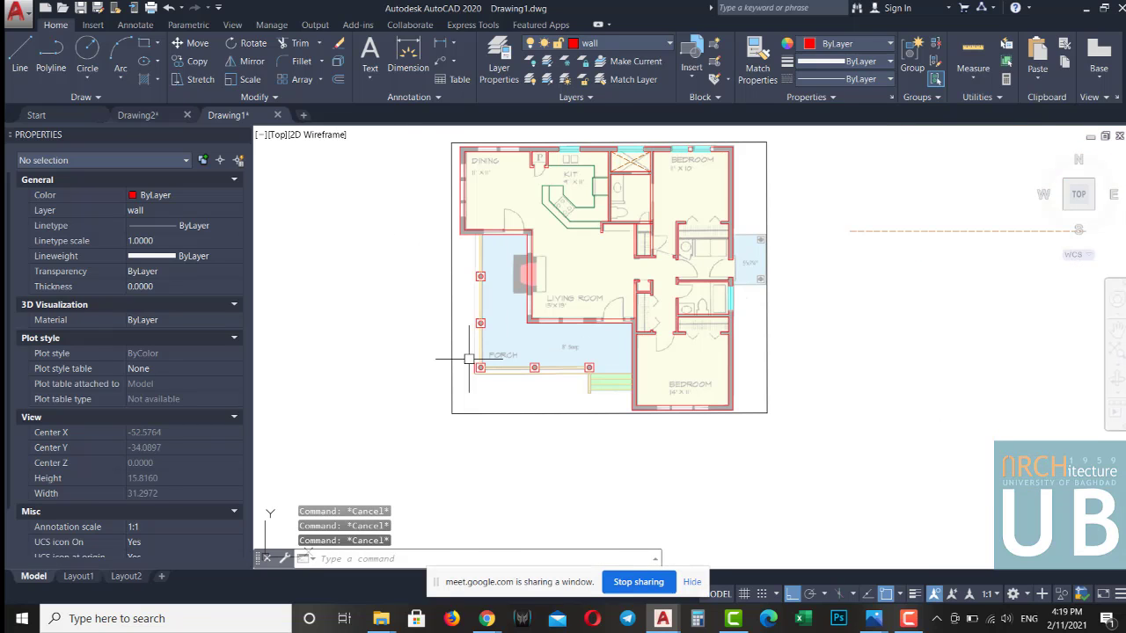
Pick the boundary near the porch for an extend, then cancel it
key(Return)
click(478, 248)
key(Return)
scroll(455, 360, up, 3)
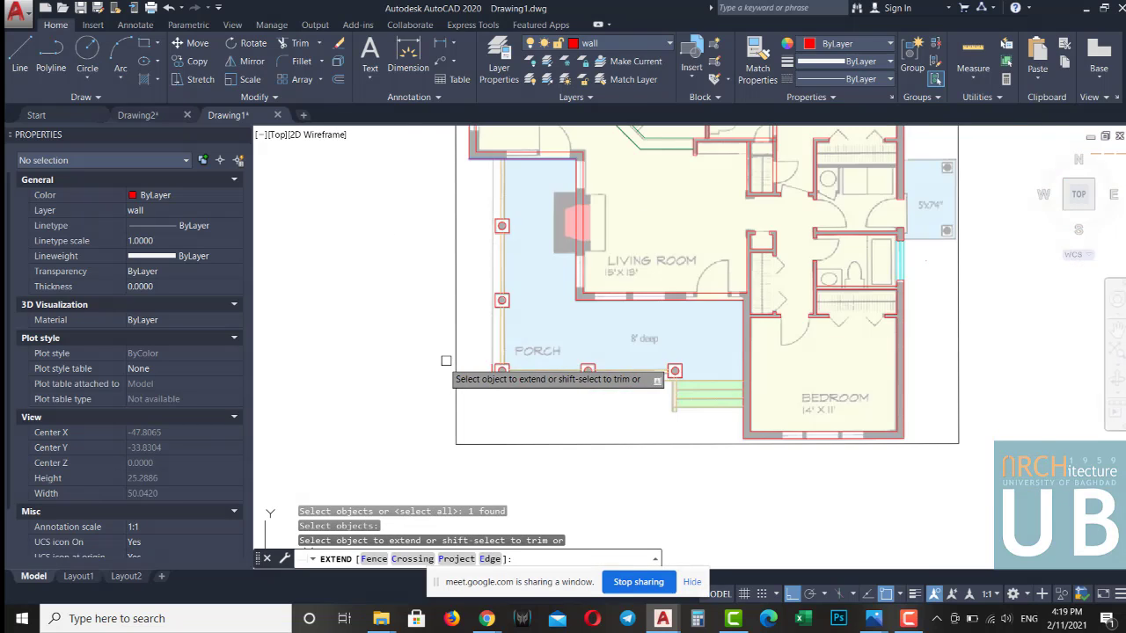
scroll(454, 360, up, 3)
key(Escape)
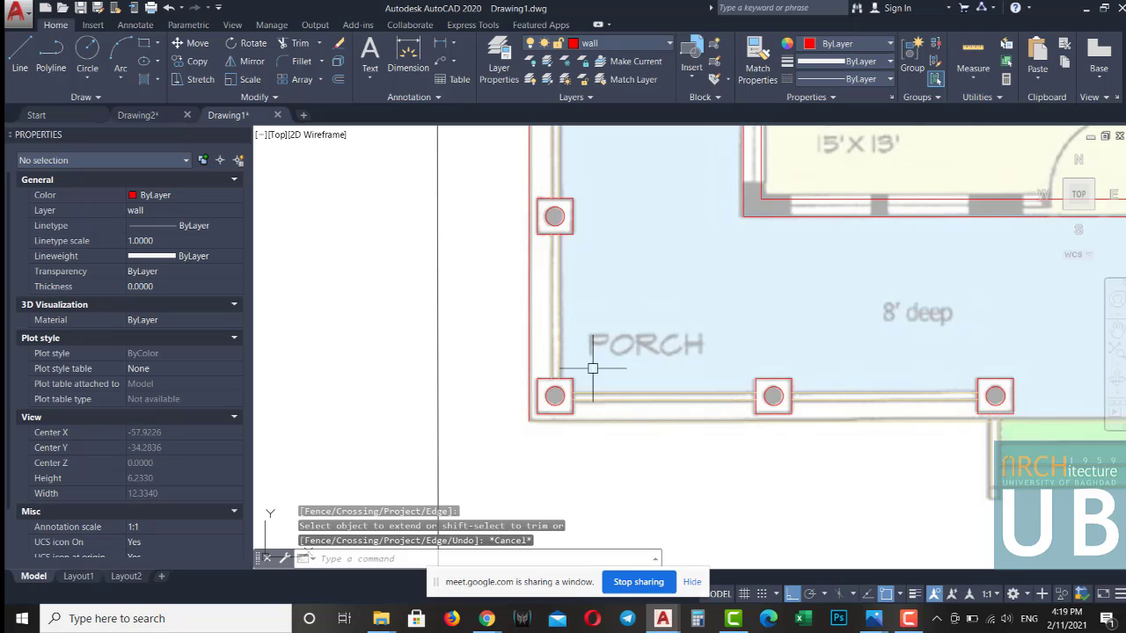
Pick a wall line as the MA match-properties source, then cancel
text(ma)
key(Return)
click(538, 421)
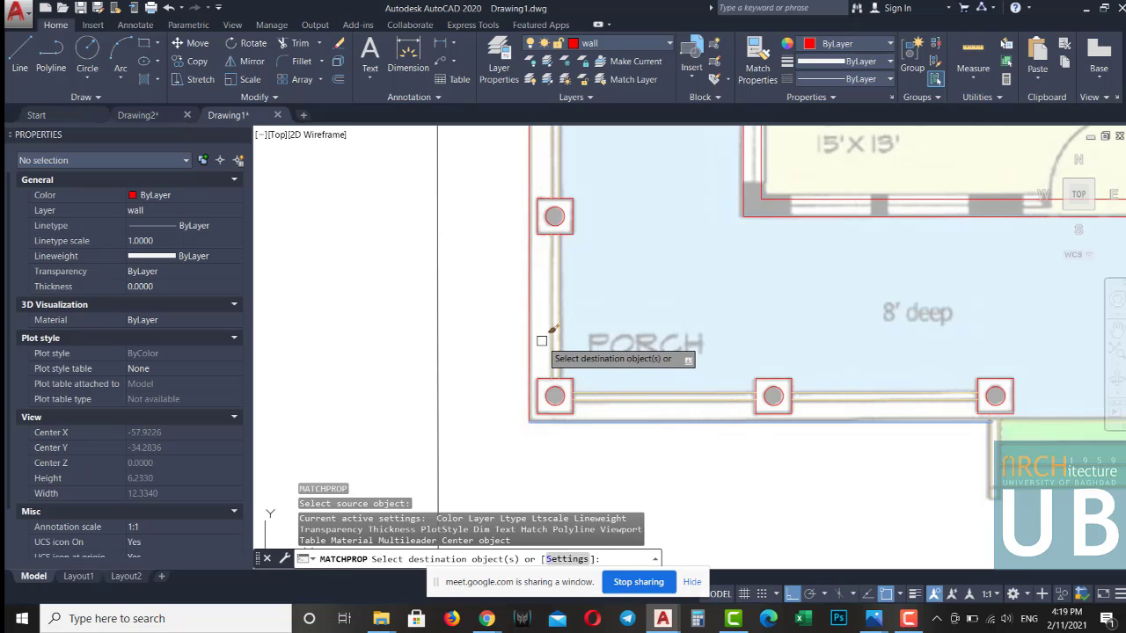
scroll(531, 324, down, 3)
key(Escape)
key(Escape)
scroll(593, 352, up, 1)
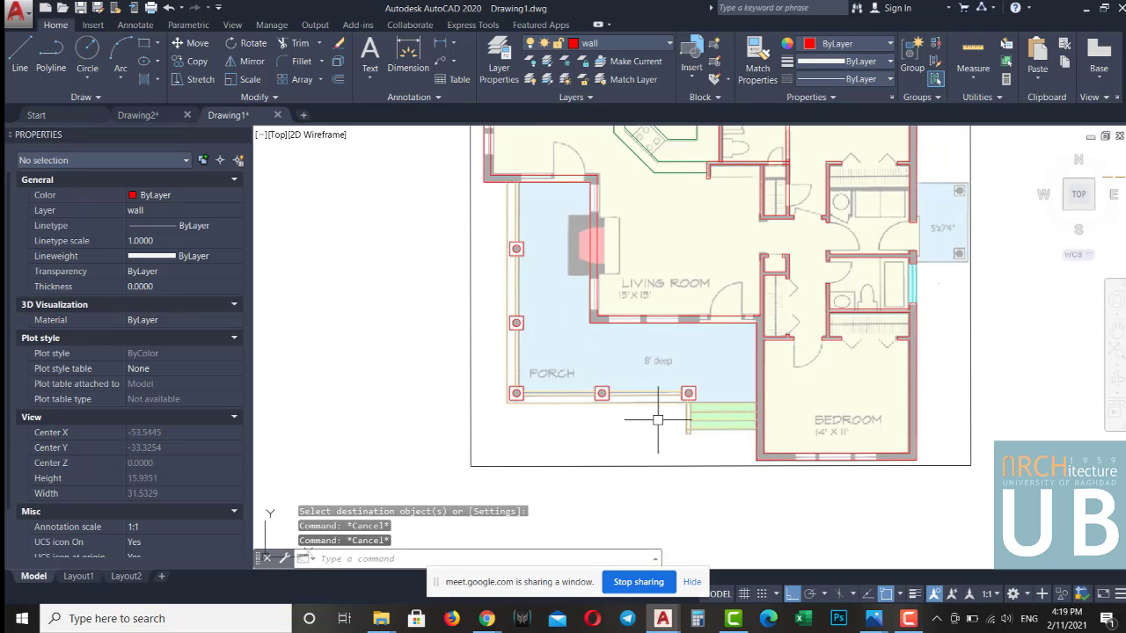
Change the wall layer lineweight from 0.60 mm to 0.35 mm
middle_drag(724, 368, 671, 395)
middle_drag(812, 394, 767, 445)
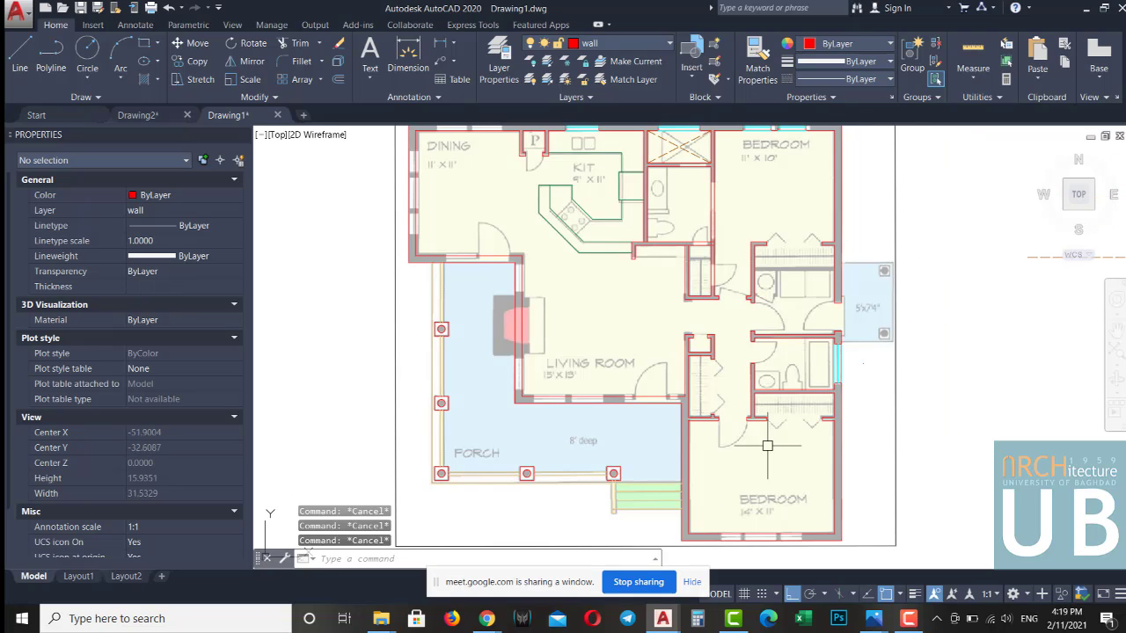
middle_drag(783, 320, 839, 364)
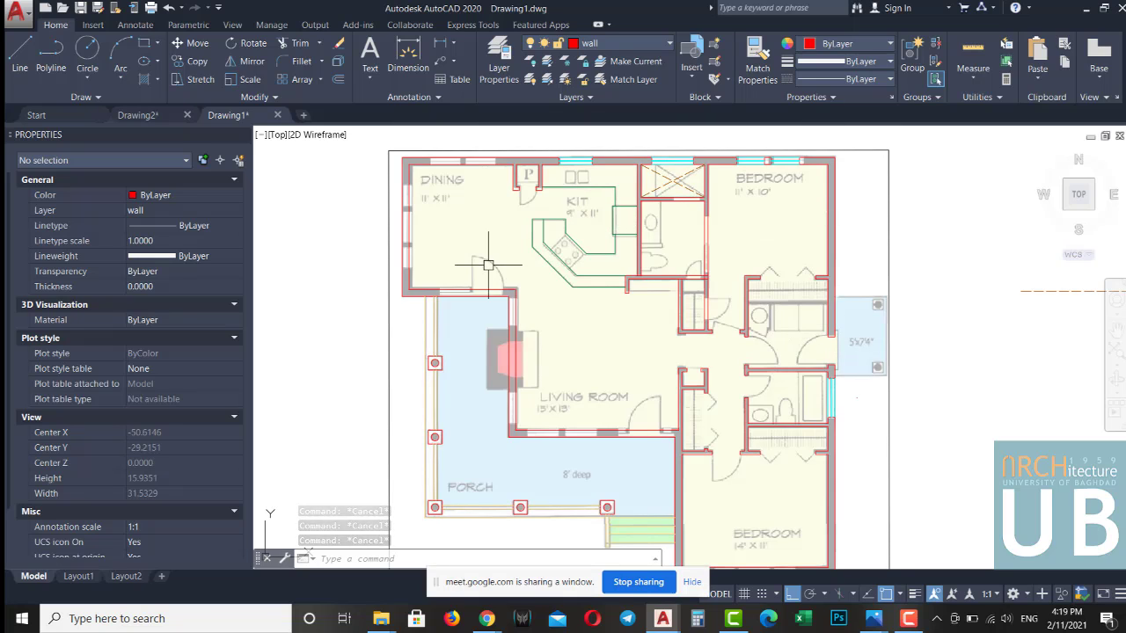
scroll(553, 282, down, 2)
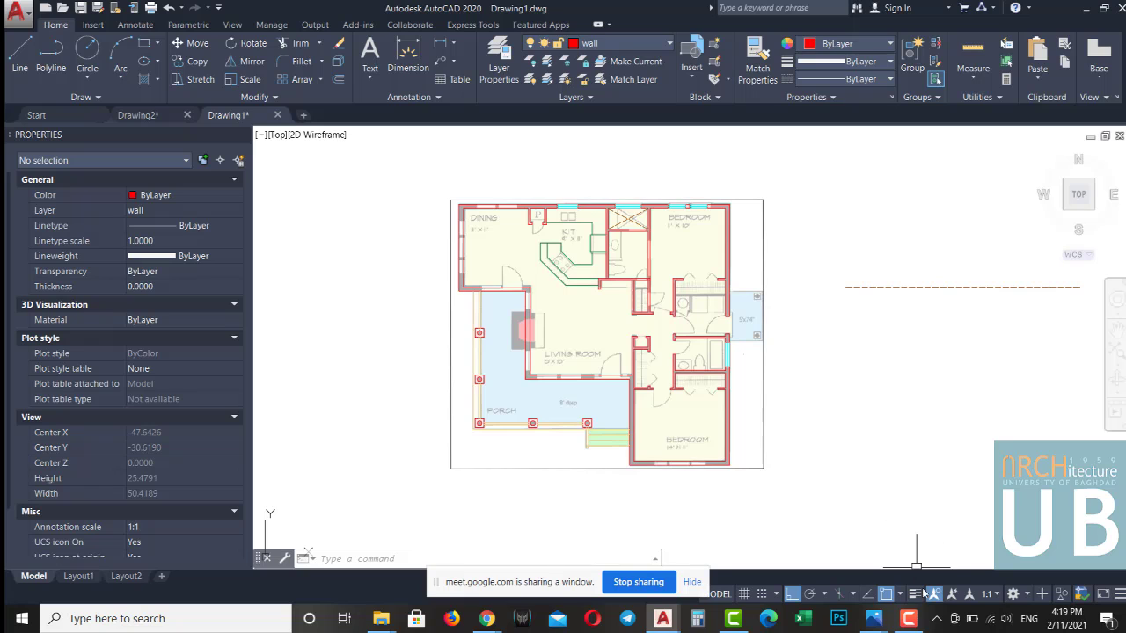
scroll(668, 369, up, 3)
scroll(679, 345, up, 1)
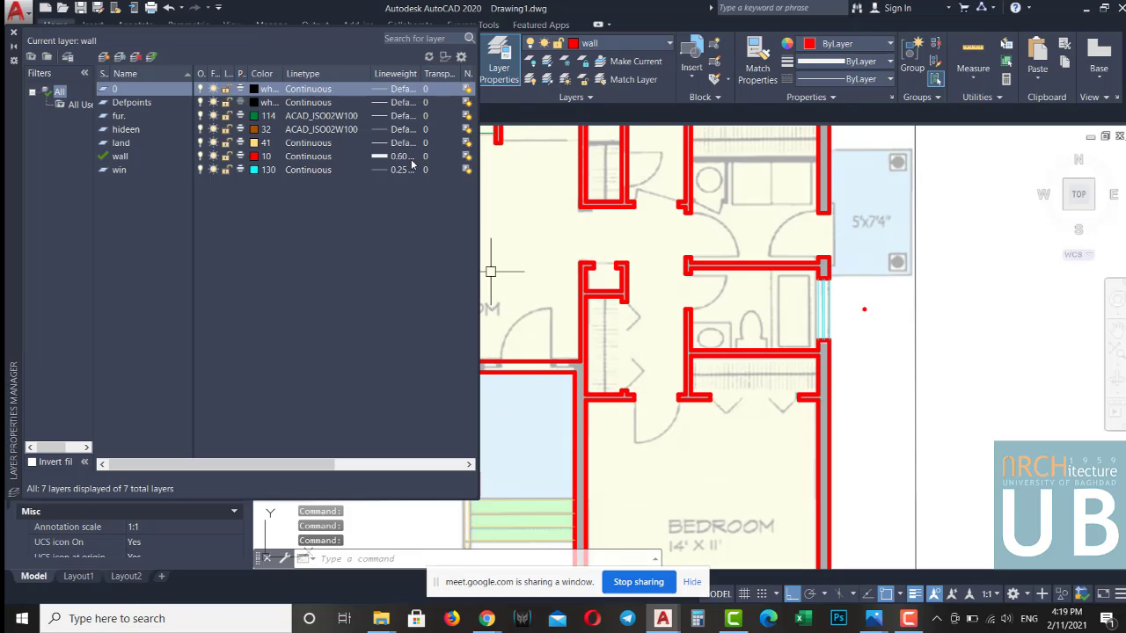
click(398, 157)
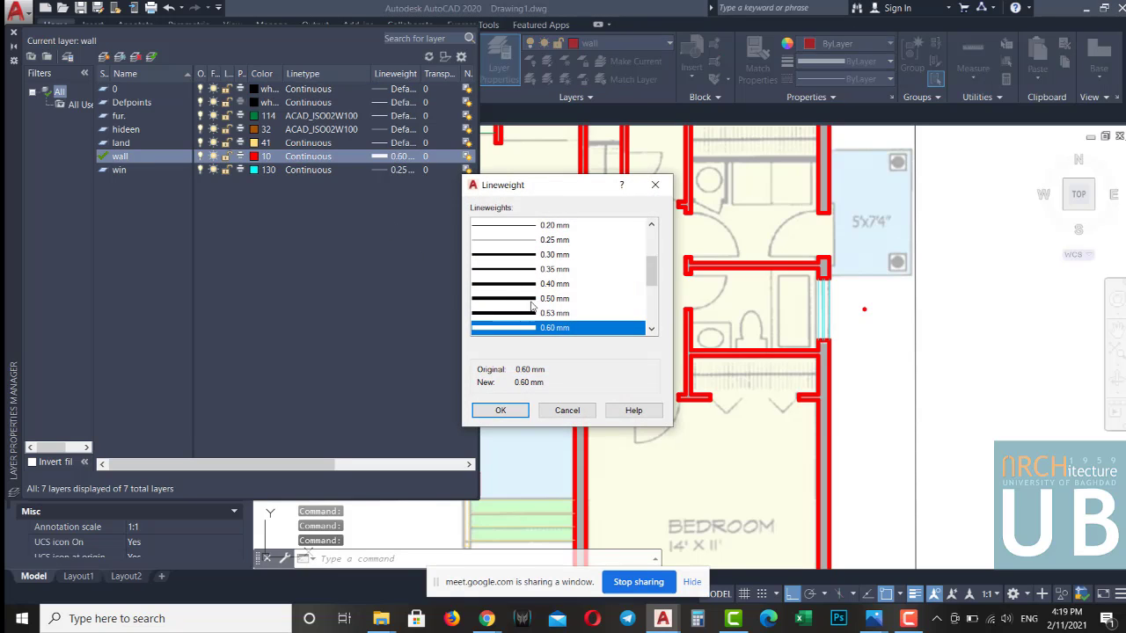
click(554, 269)
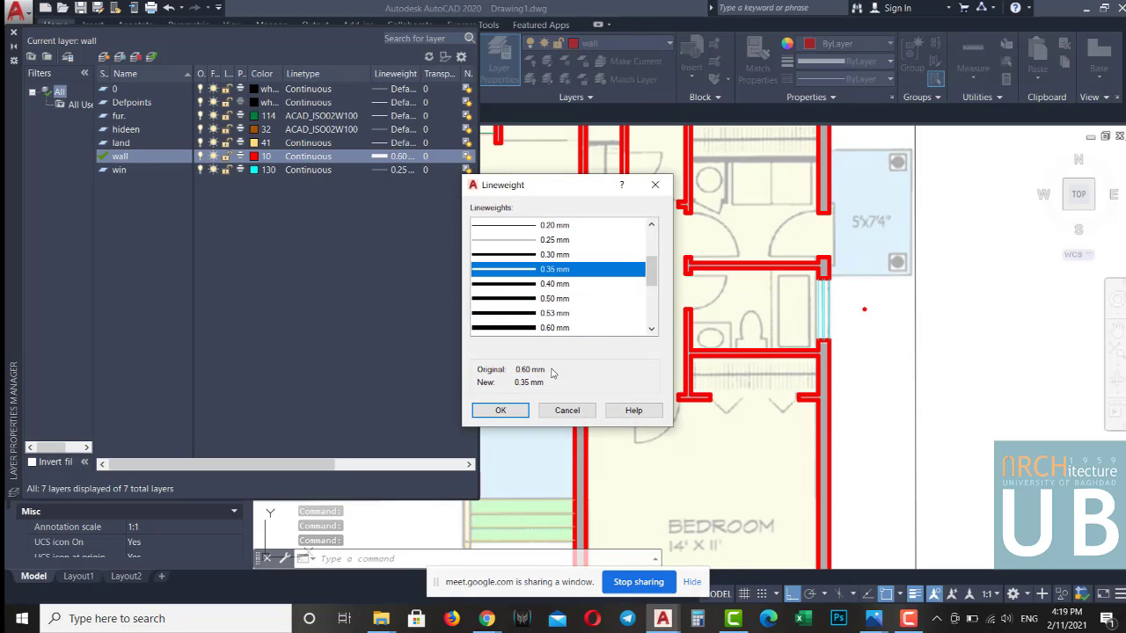
click(499, 411)
Close the Layer Properties palette and clear any pending command
click(14, 34)
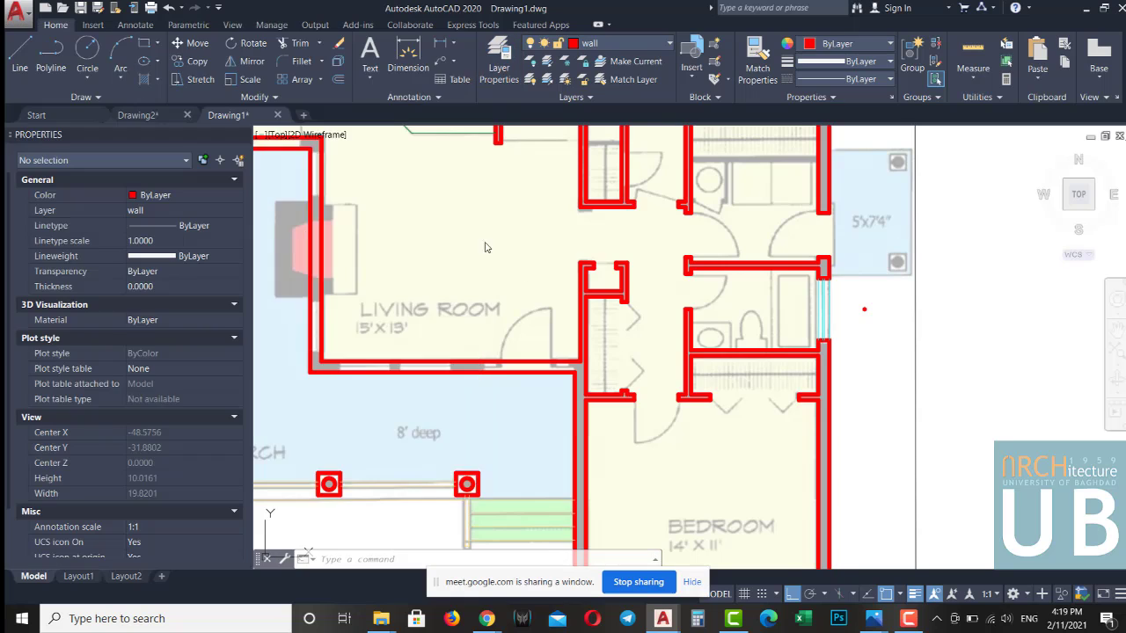
key(Escape)
scroll(685, 367, down, 2)
scroll(686, 367, down, 2)
scroll(685, 367, down, 2)
key(Escape)
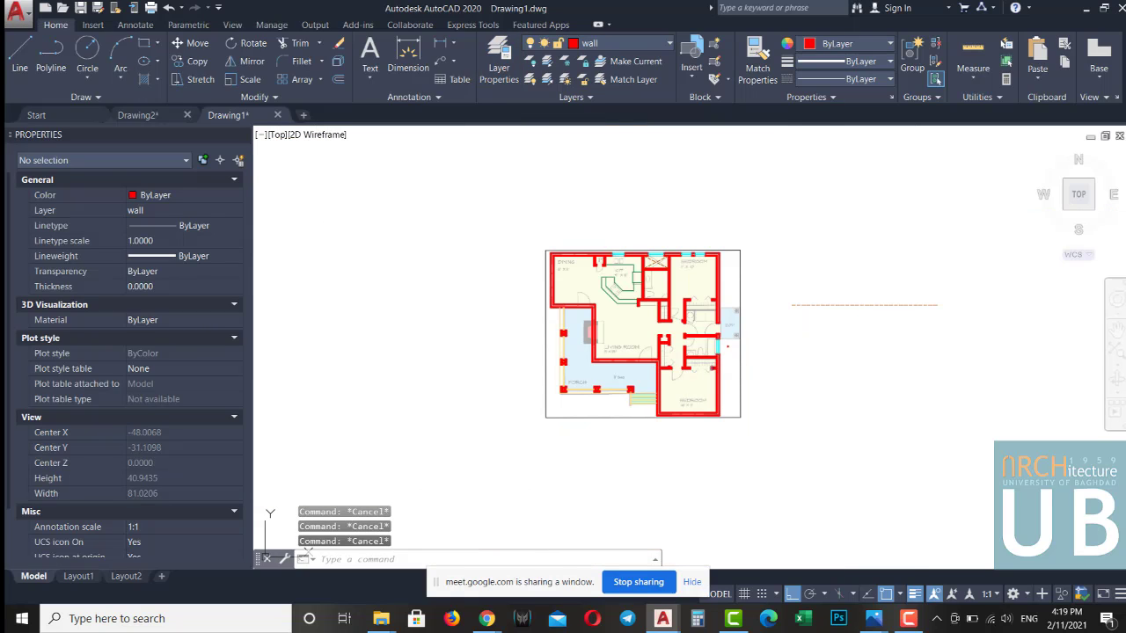
Copy all 218 floor plan objects to the left of the original
click(545, 233)
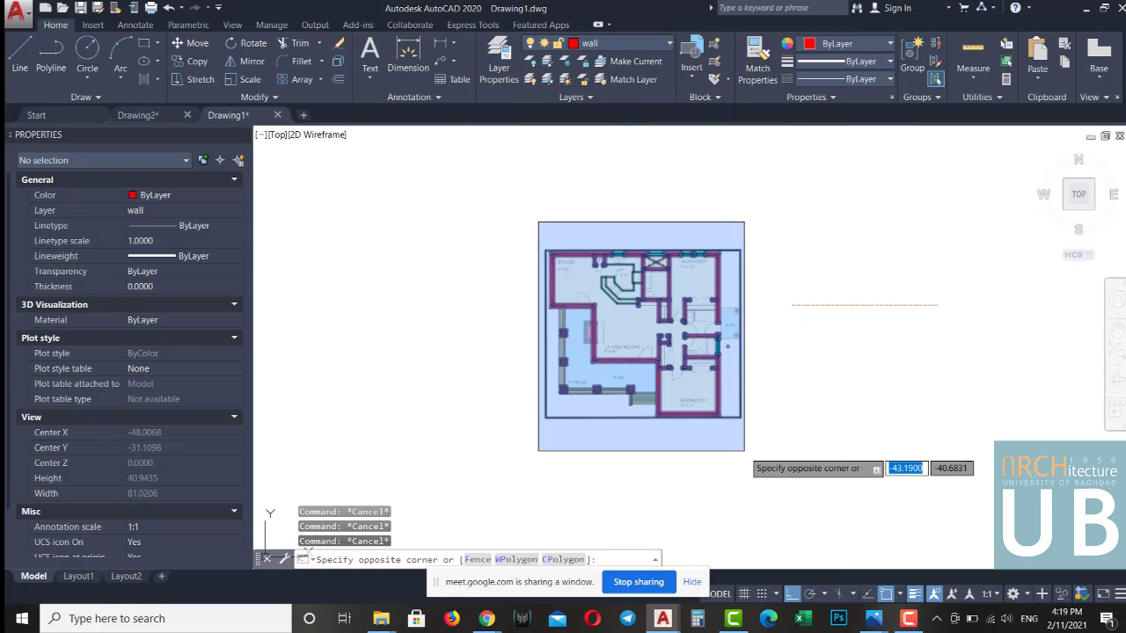
click(743, 451)
text(Co)
key(Return)
click(694, 444)
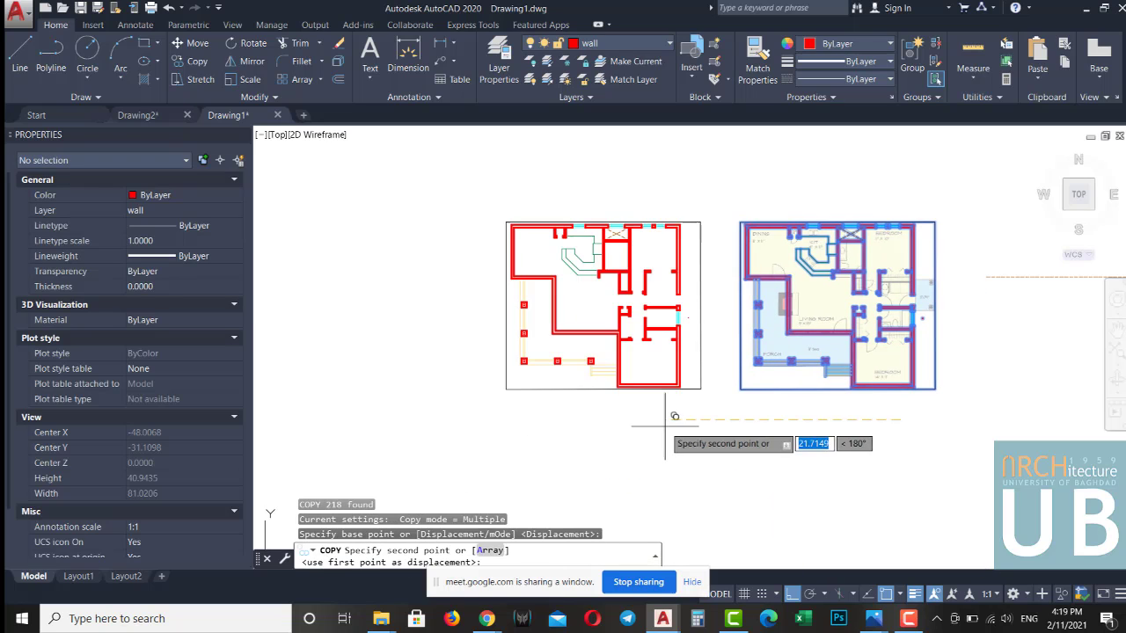
click(580, 413)
key(Escape)
key(Escape)
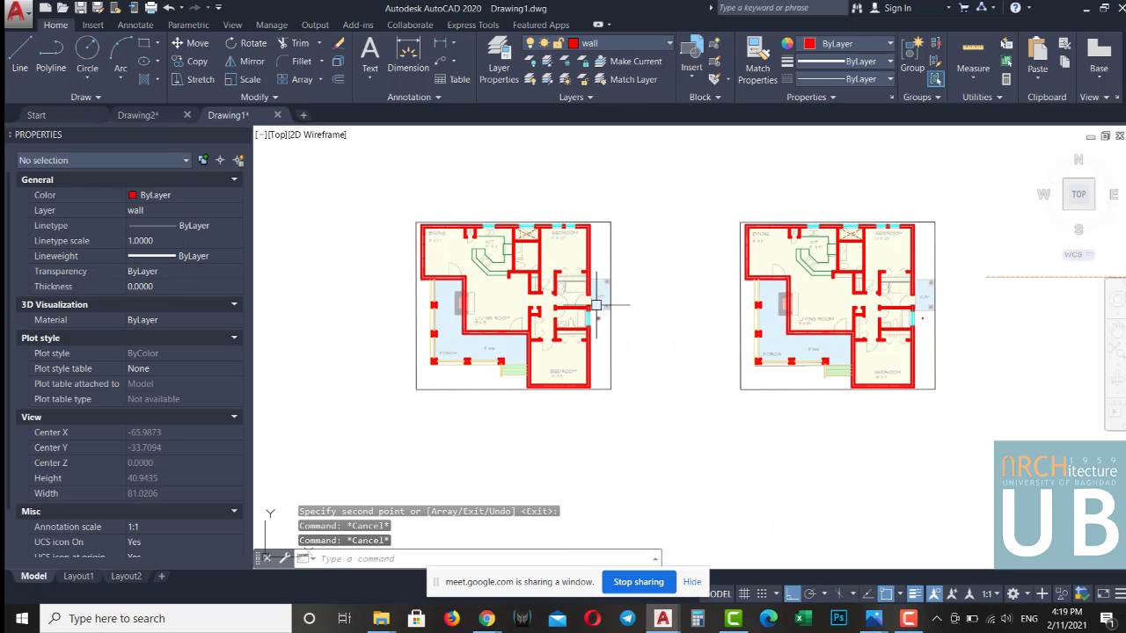
Erase the background image under the left copy
scroll(596, 305, up, 2)
scroll(603, 322, down, 2)
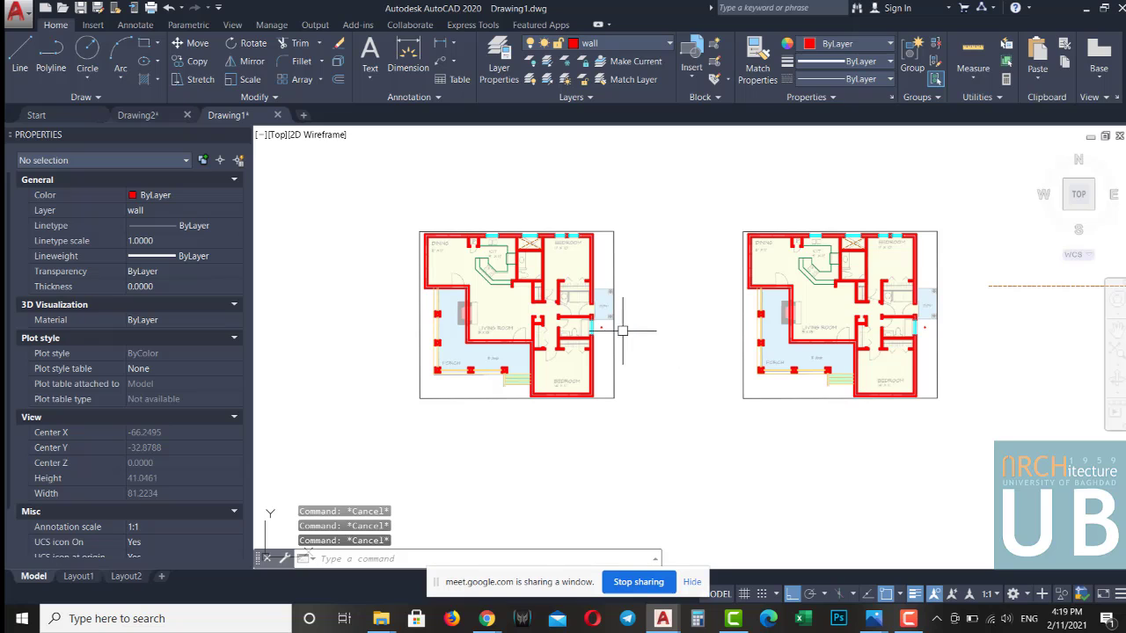
click(614, 331)
text(e)
key(Return)
scroll(603, 310, up, 2)
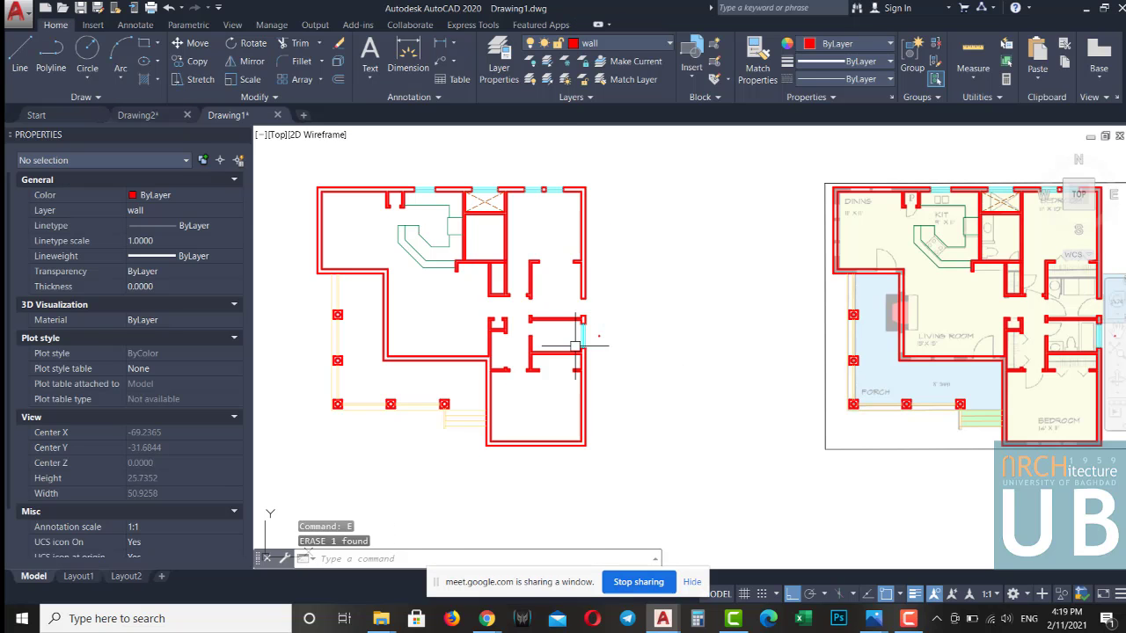
click(619, 315)
click(587, 352)
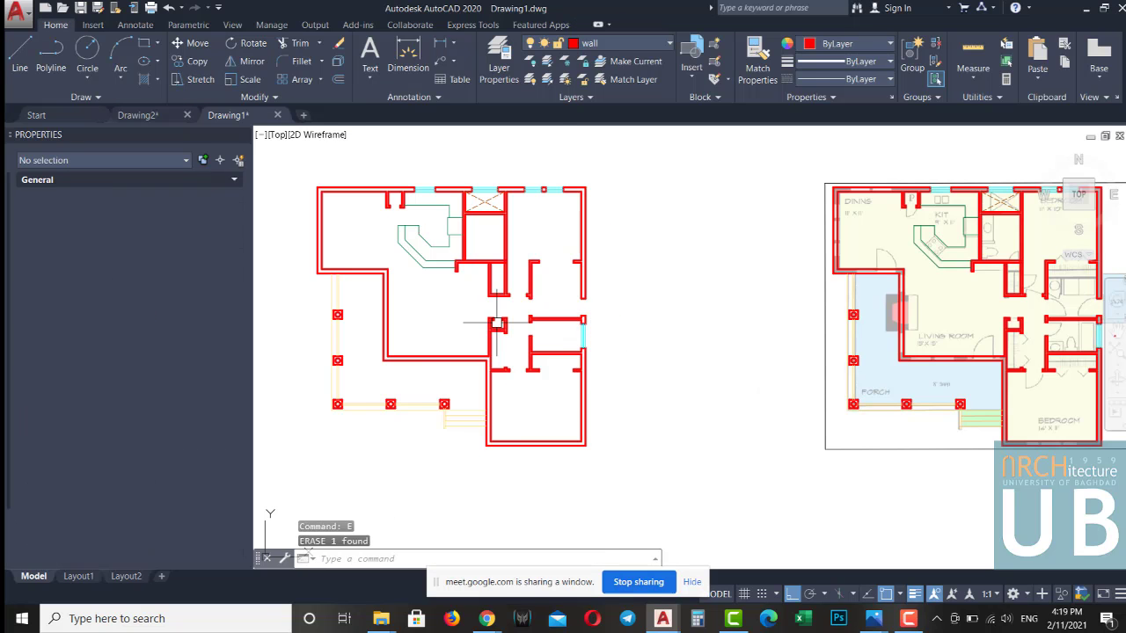
middle_drag(618, 314, 673, 311)
key(Escape)
Copy the two porch columns onto the east 5'x7'4" porch
middle_drag(748, 390, 495, 385)
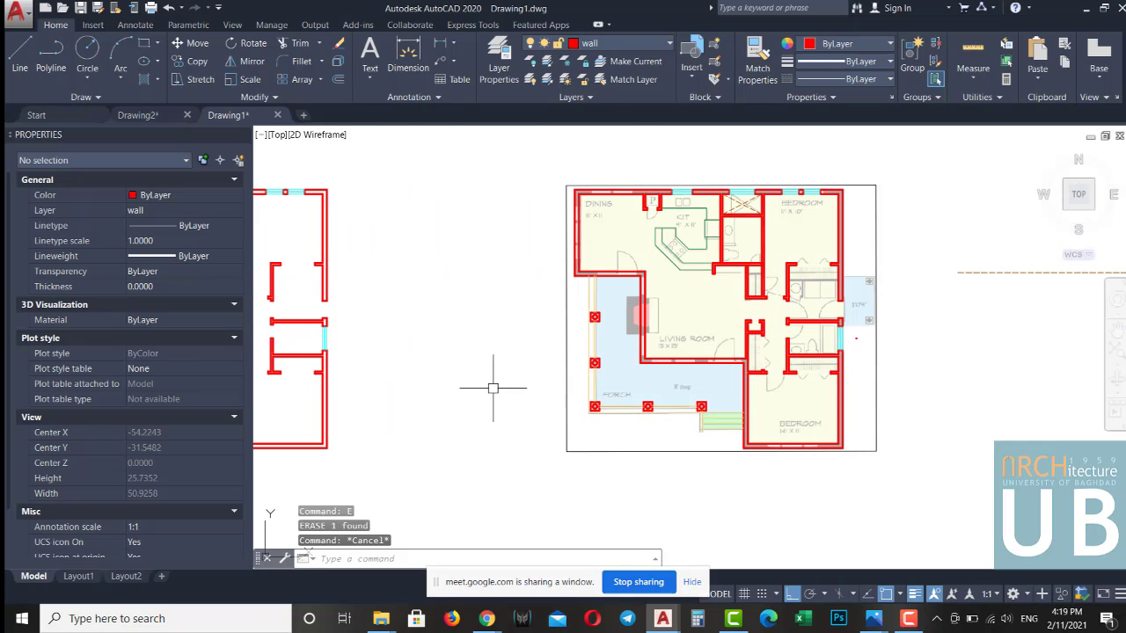
scroll(677, 343, up, 2)
scroll(791, 352, up, 2)
scroll(854, 247, down, 4)
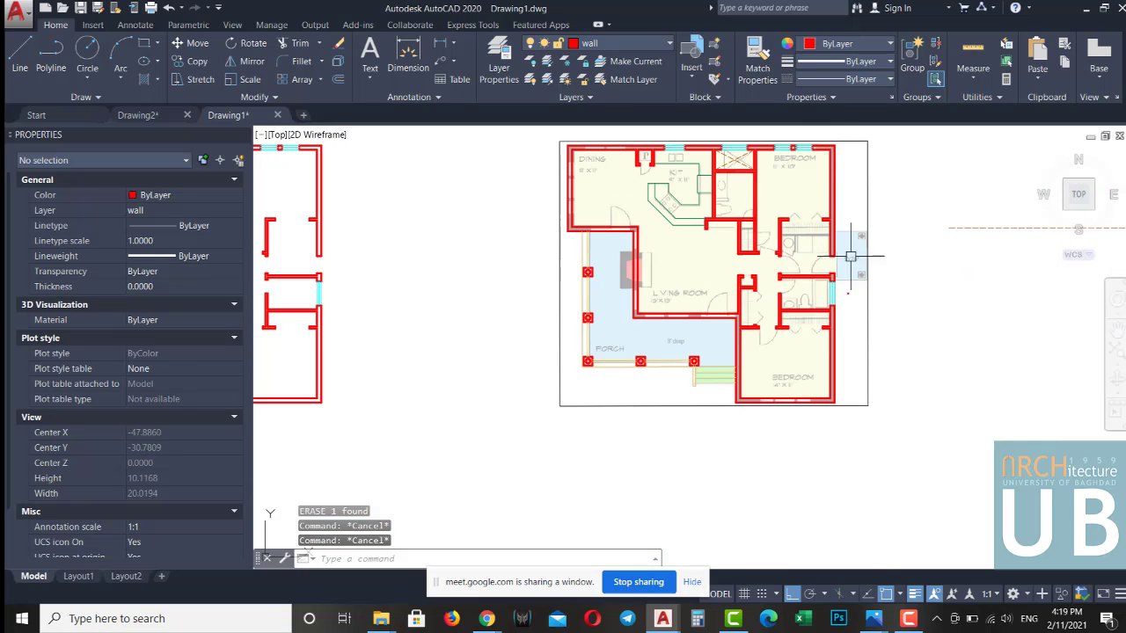
scroll(602, 301, up, 2)
click(556, 242)
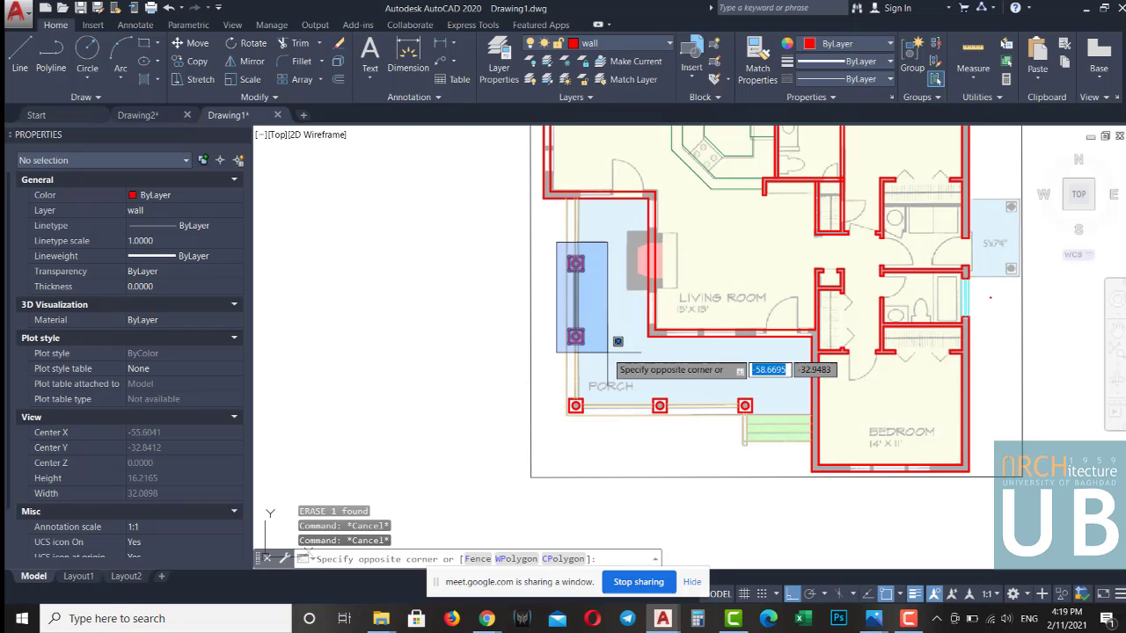
click(604, 358)
text(cco)
key(Return)
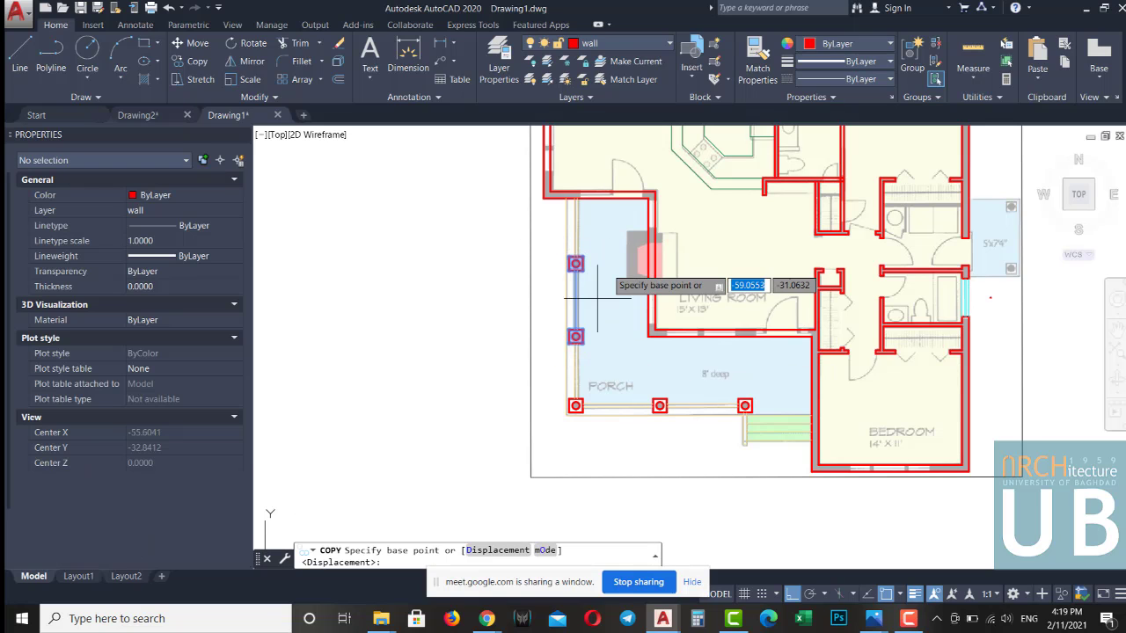
click(582, 257)
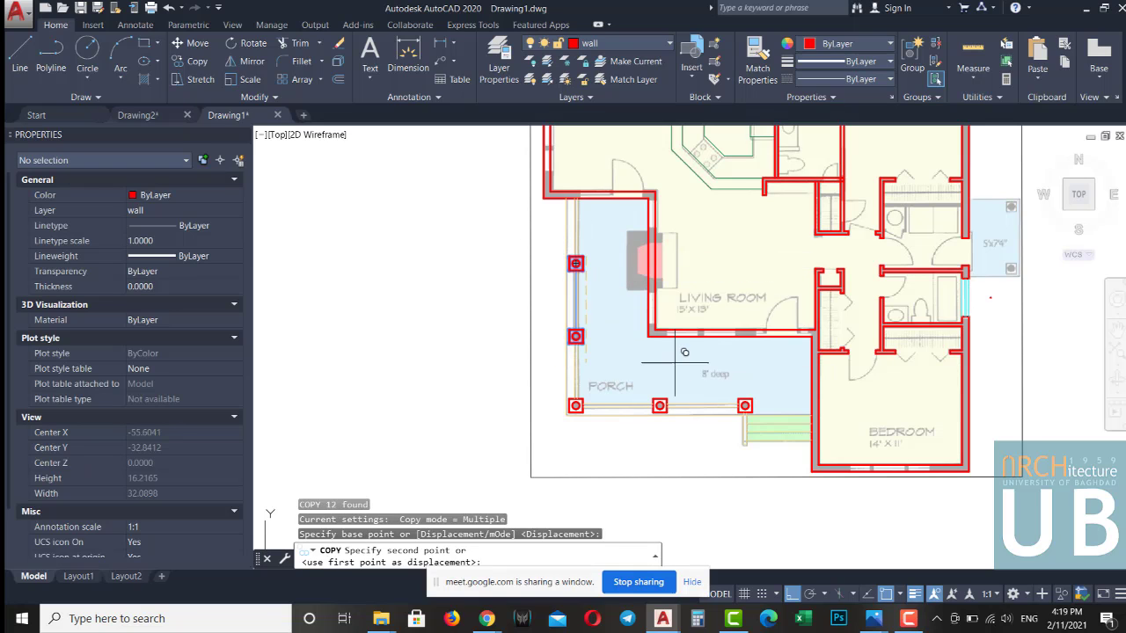
scroll(891, 402, up, 3)
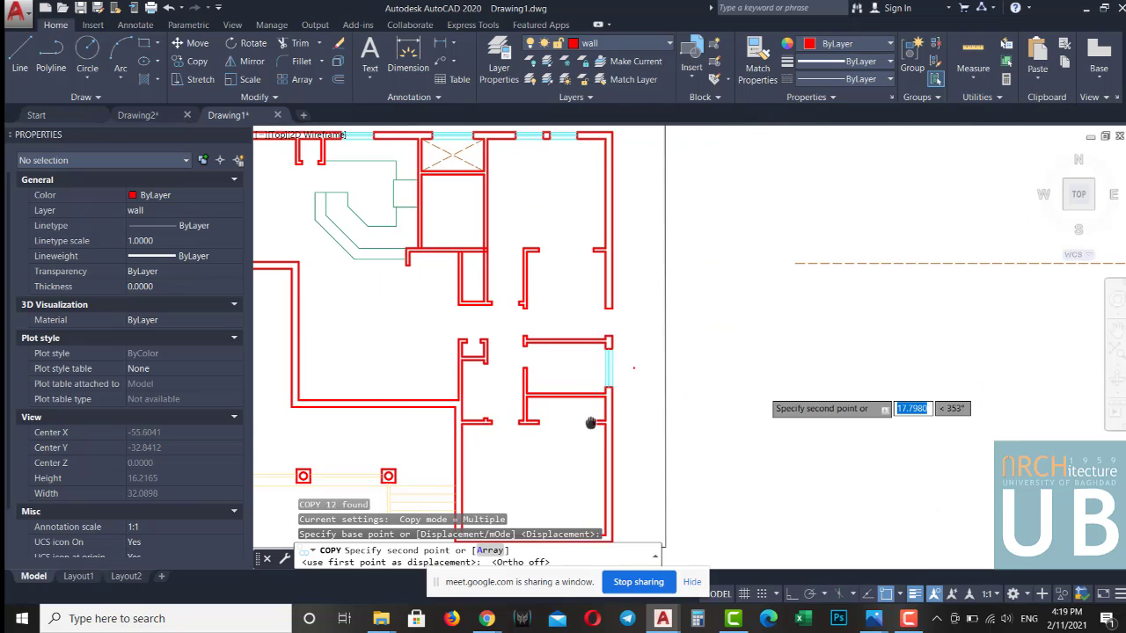
scroll(640, 372, down, 3)
scroll(661, 300, up, 5)
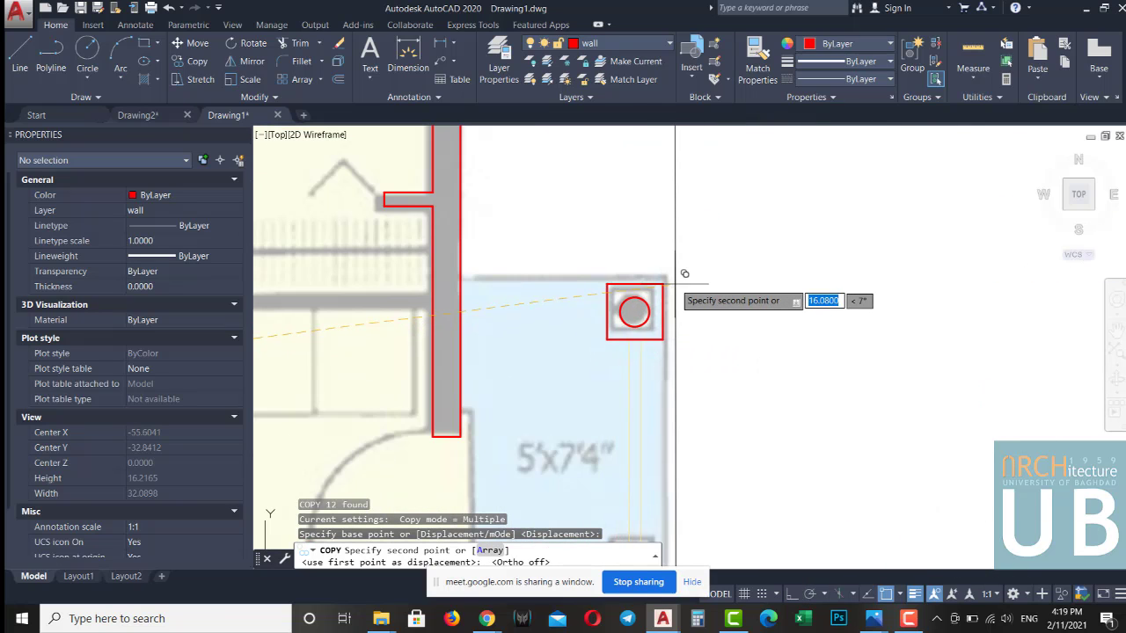
click(675, 283)
key(Escape)
key(Escape)
key(Escape)
Move the lower copied column straight up with Ortho onto its traced position
scroll(695, 352, down, 3)
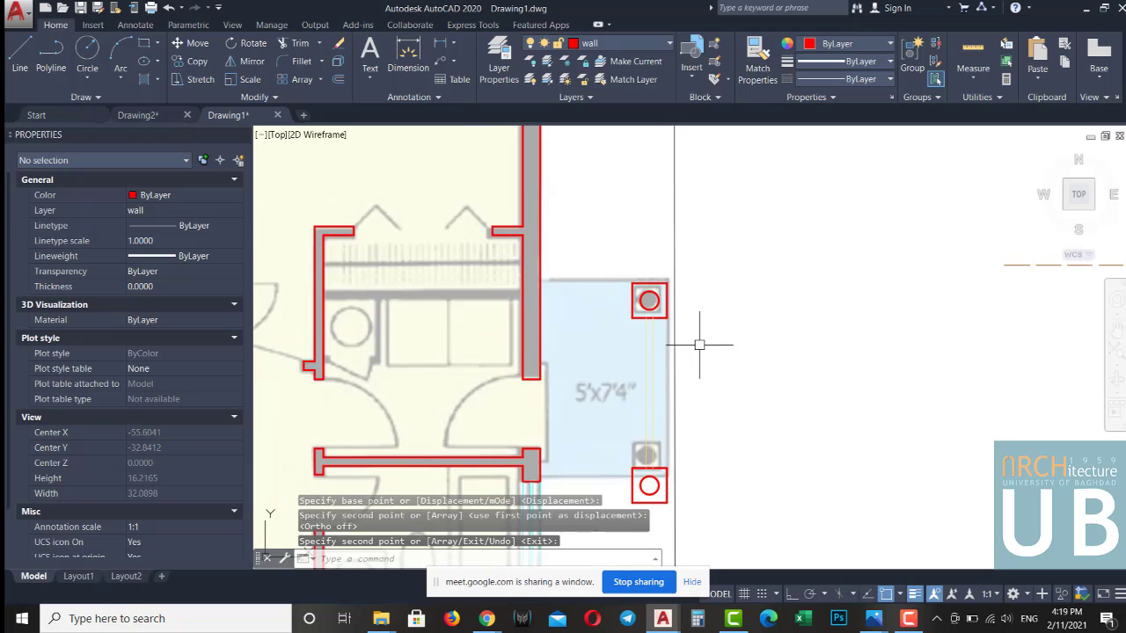
scroll(729, 419, down, 2)
scroll(631, 448, up, 4)
click(631, 449)
click(733, 362)
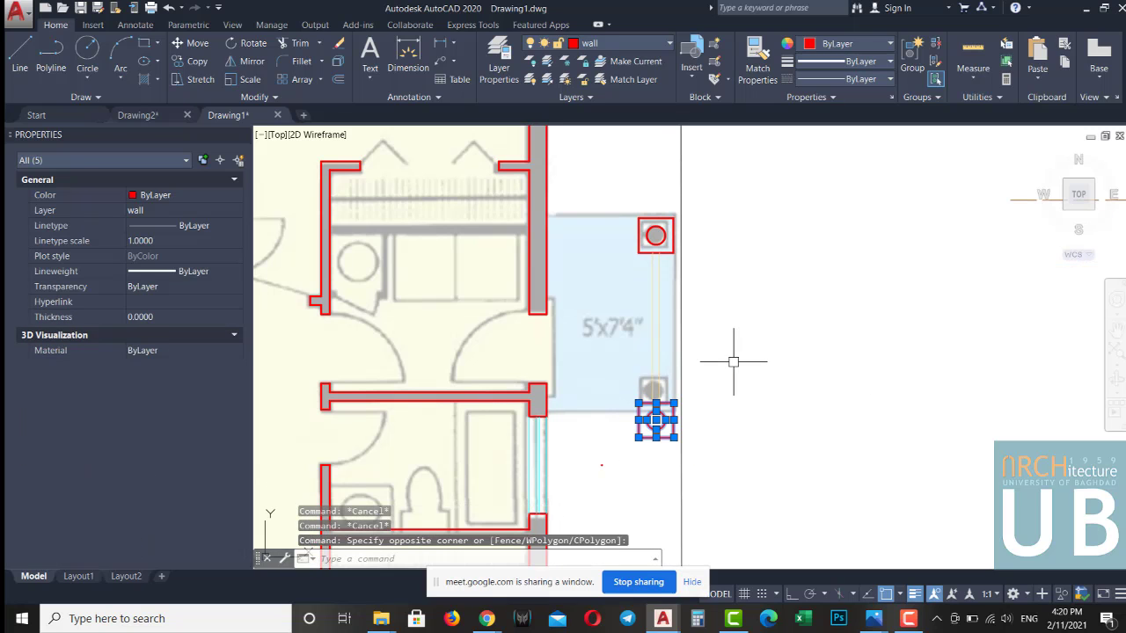
text(M)
key(Return)
scroll(668, 436, up, 4)
scroll(680, 420, up, 2)
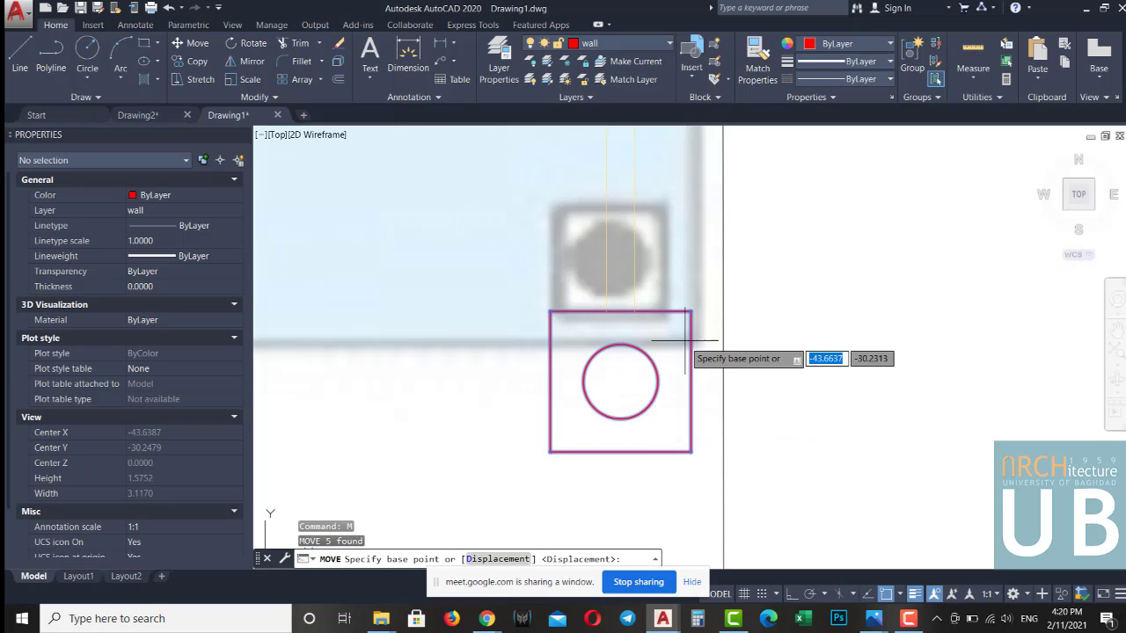
click(702, 294)
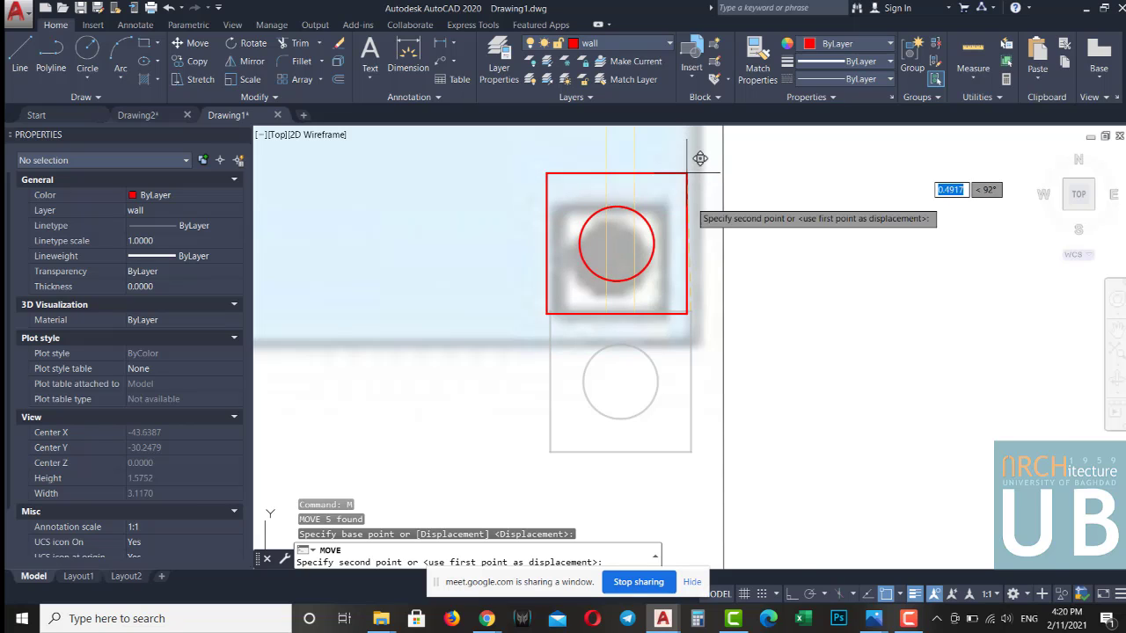
click(794, 596)
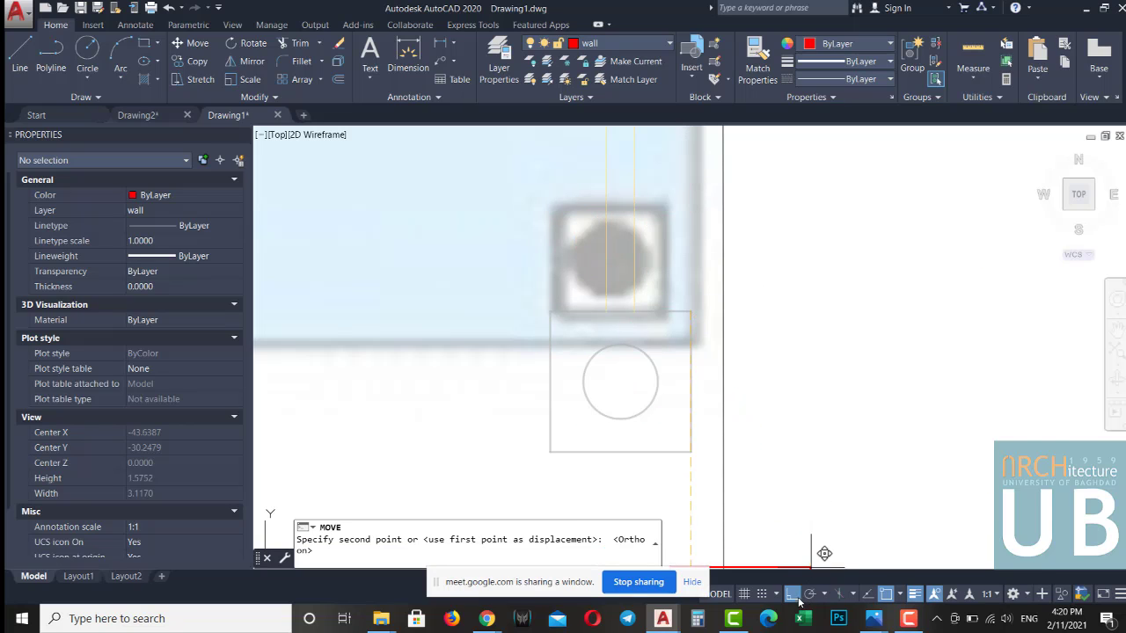
click(702, 181)
key(Return)
key(Escape)
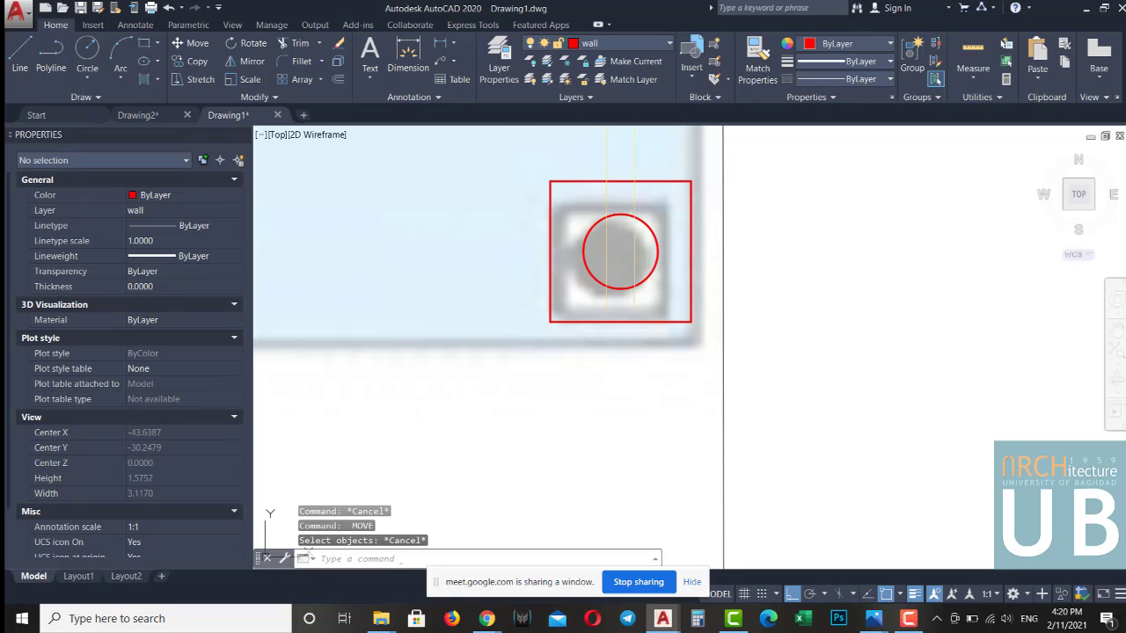
Delete the two stray lines near the porch
click(635, 246)
click(606, 264)
key(Delete)
scroll(673, 392, down, 3)
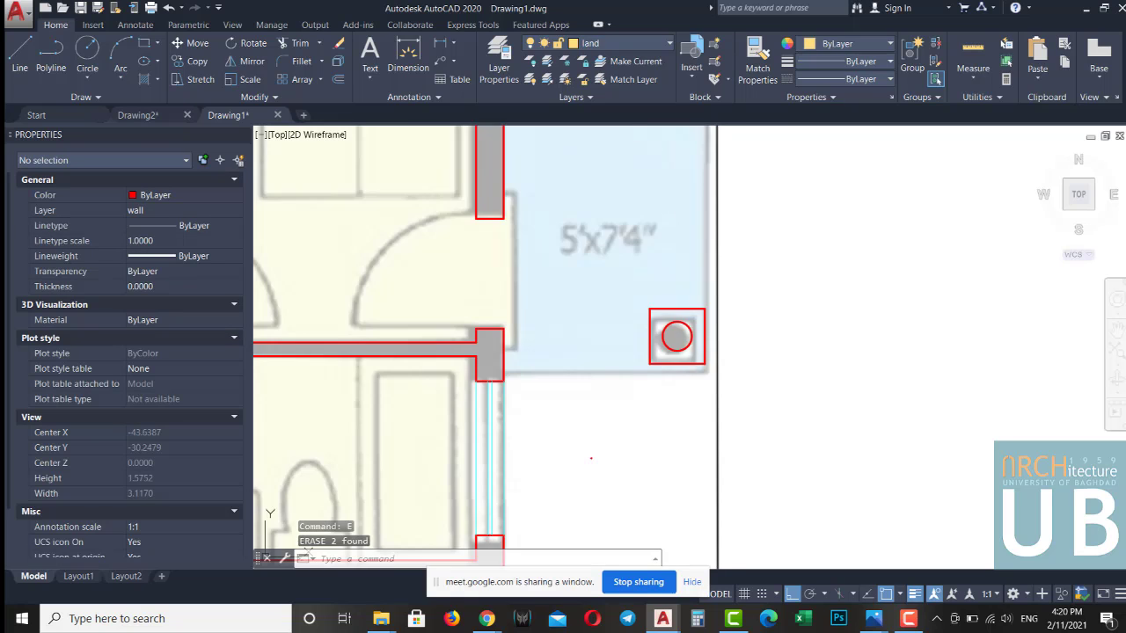
scroll(673, 393, down, 2)
middle_drag(664, 397, 670, 405)
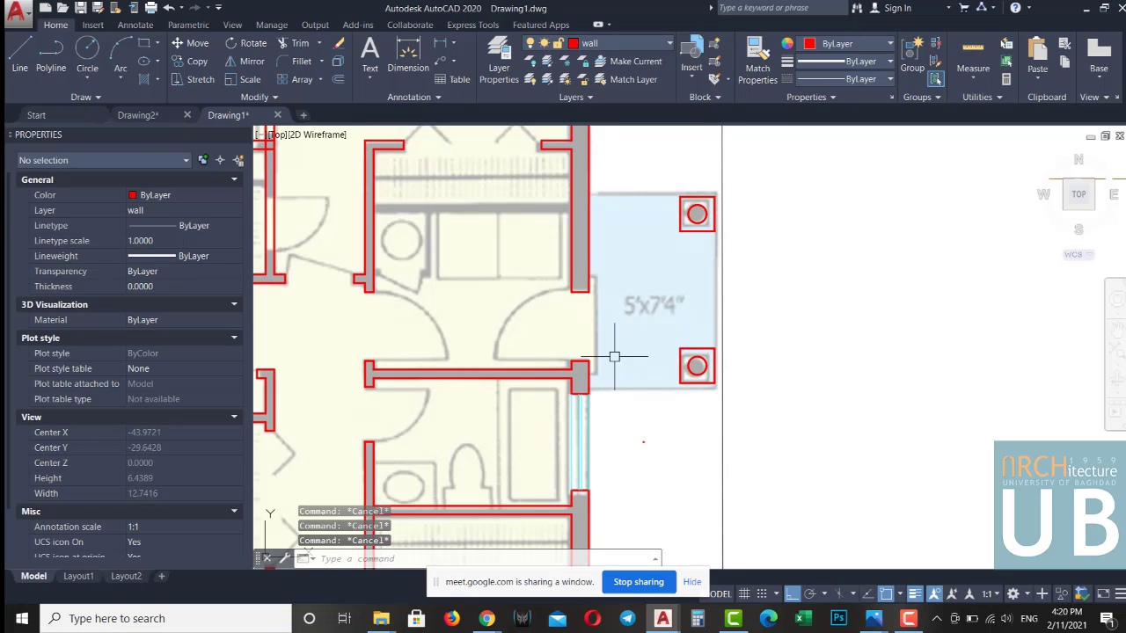
Draw the small east porch's bottom, right and top edge lines with LINE
middle_drag(613, 357, 608, 336)
text(l)
key(Return)
scroll(589, 372, up, 2)
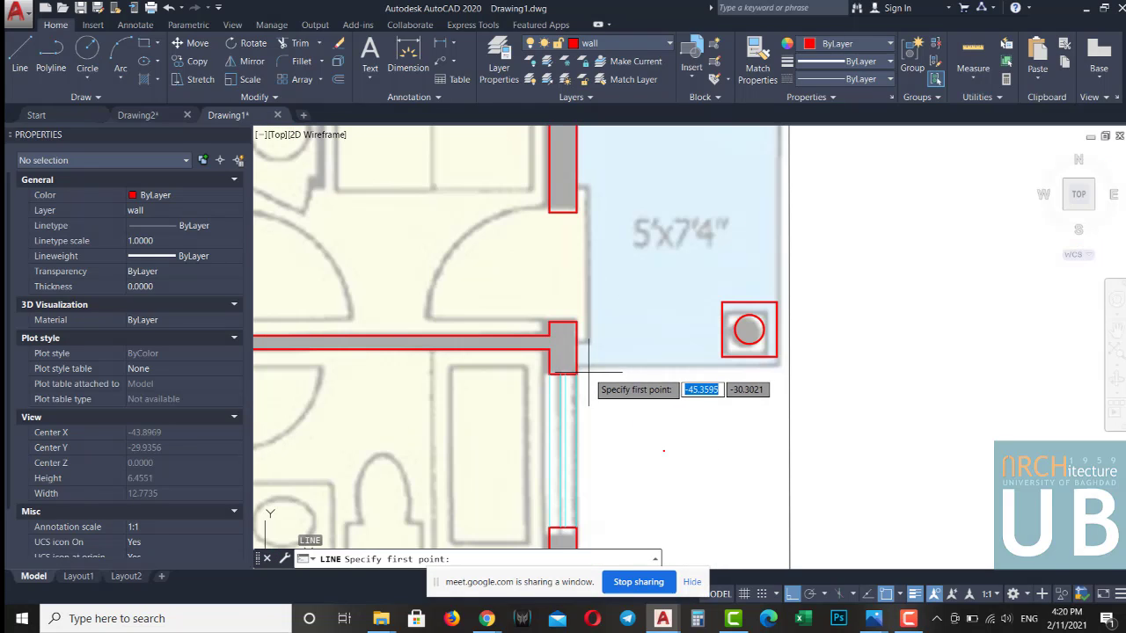
click(577, 366)
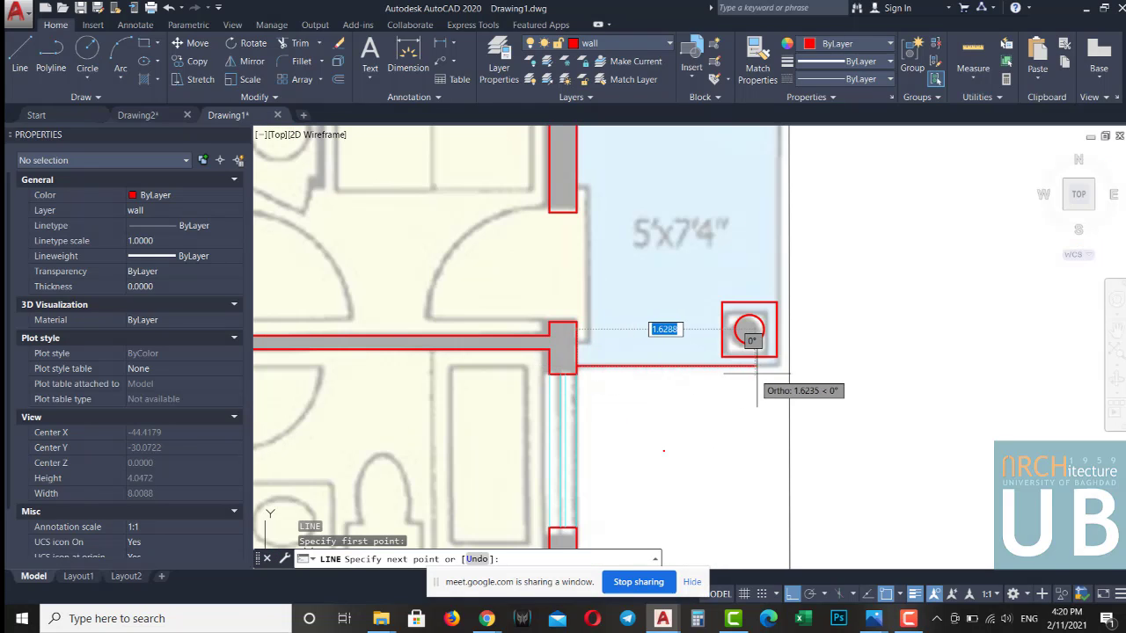
click(779, 366)
middle_drag(796, 189, 753, 402)
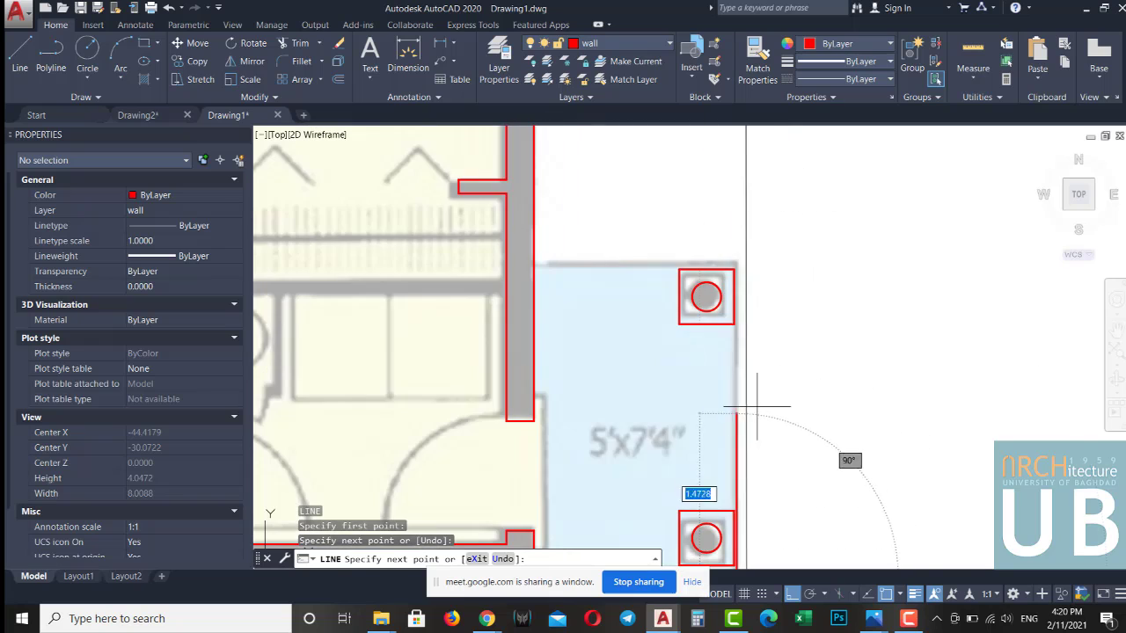
scroll(728, 255, up, 3)
click(729, 255)
scroll(728, 255, down, 2)
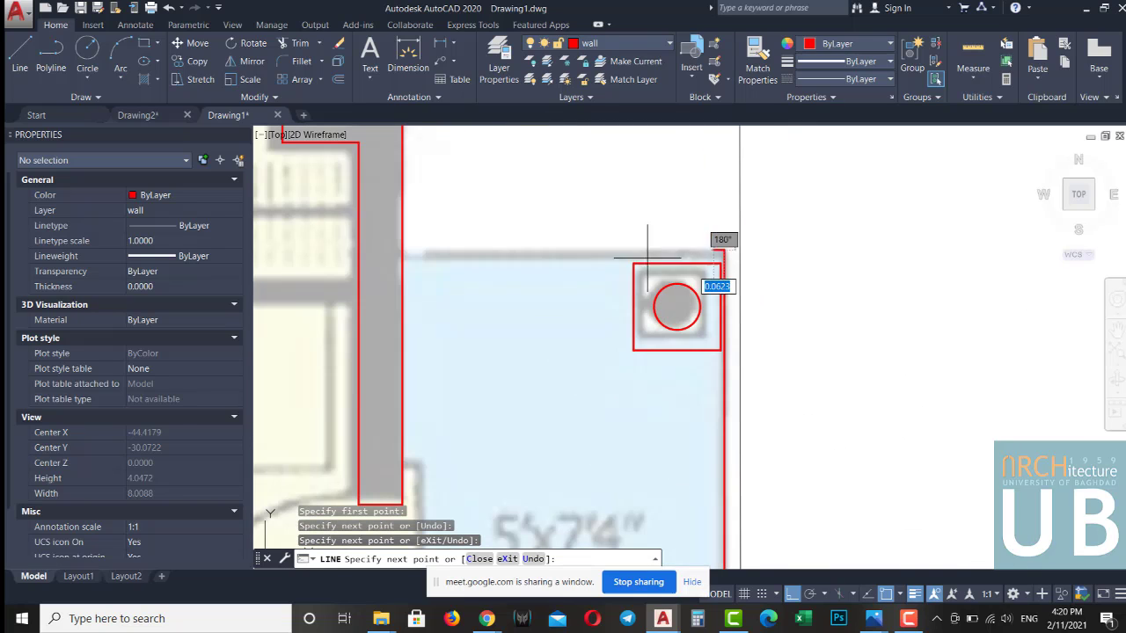
click(403, 252)
scroll(500, 298, down, 2)
key(Escape)
Move the three porch edge lines onto layer land
drag(533, 244, 687, 386)
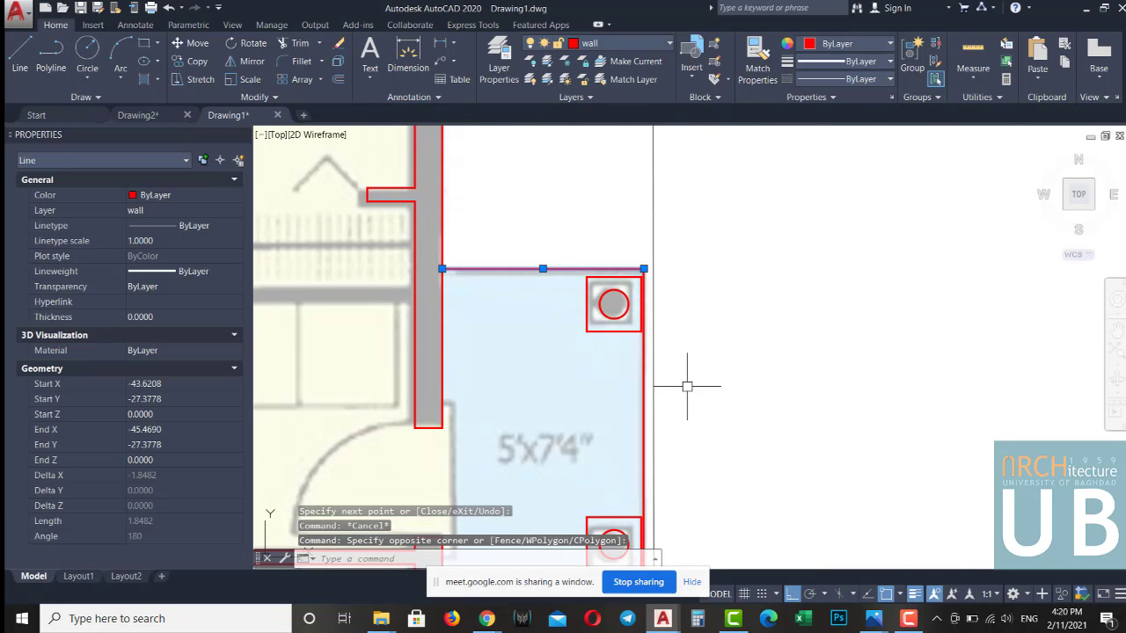
click(646, 379)
middle_drag(646, 376, 698, 161)
click(583, 366)
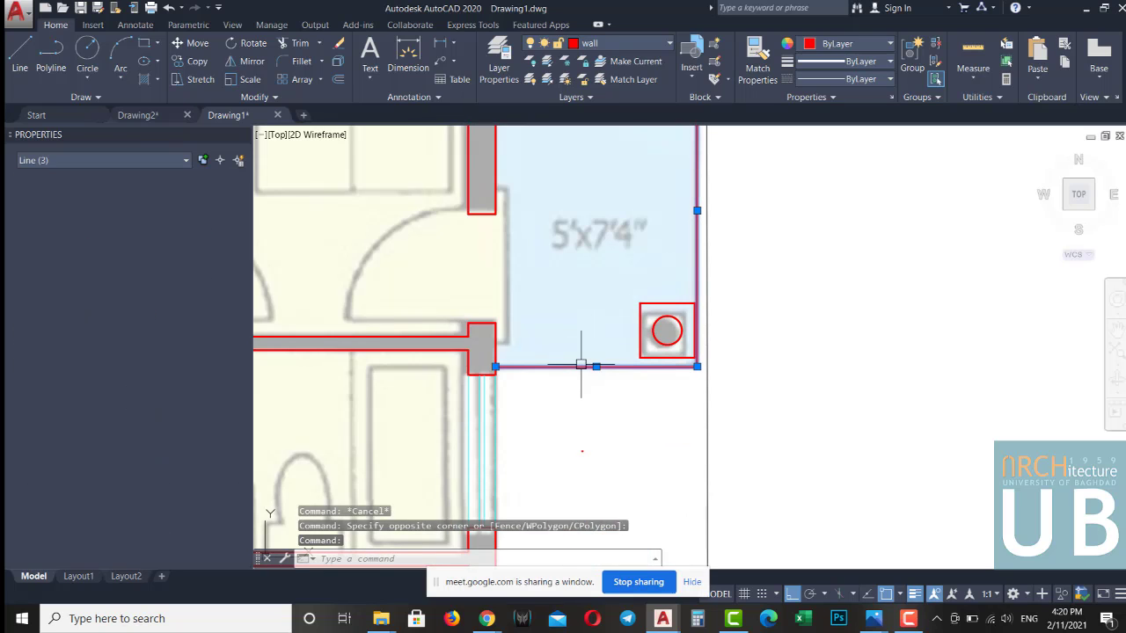
click(592, 45)
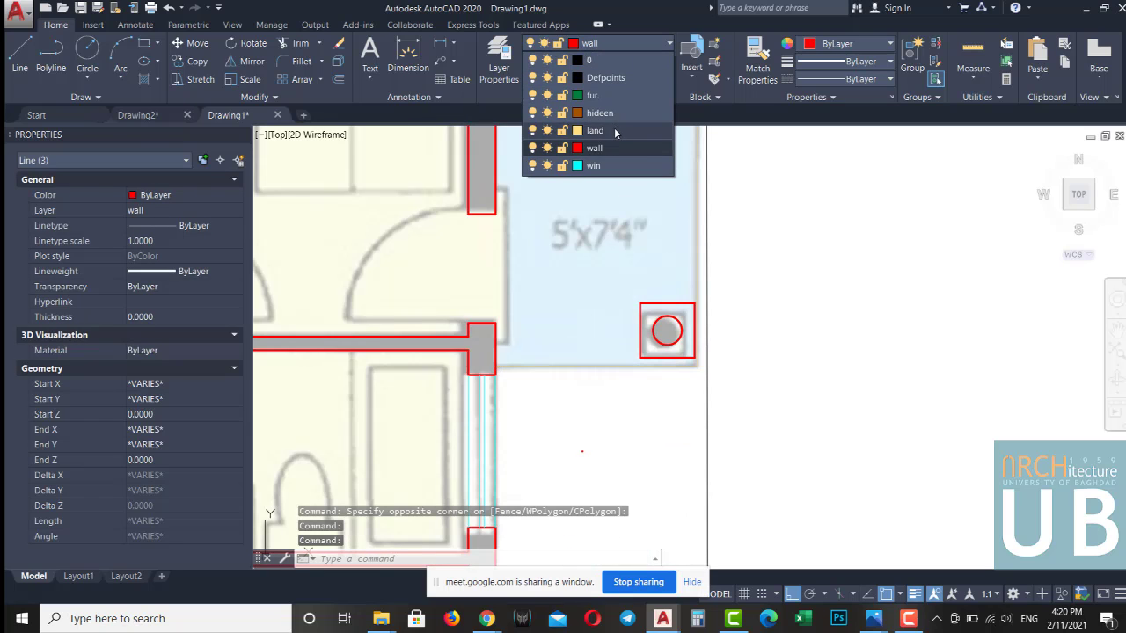
click(572, 146)
scroll(720, 336, down, 3)
scroll(721, 327, down, 2)
key(Escape)
key(Escape)
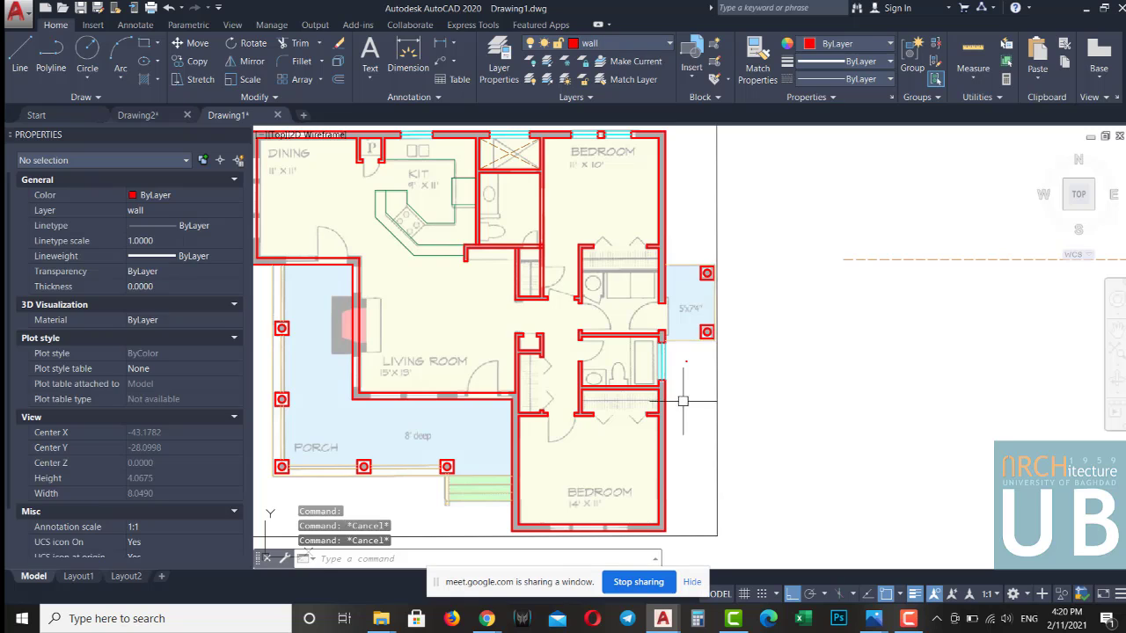
Erase the small stray object near the bathroom
middle_drag(670, 453, 693, 442)
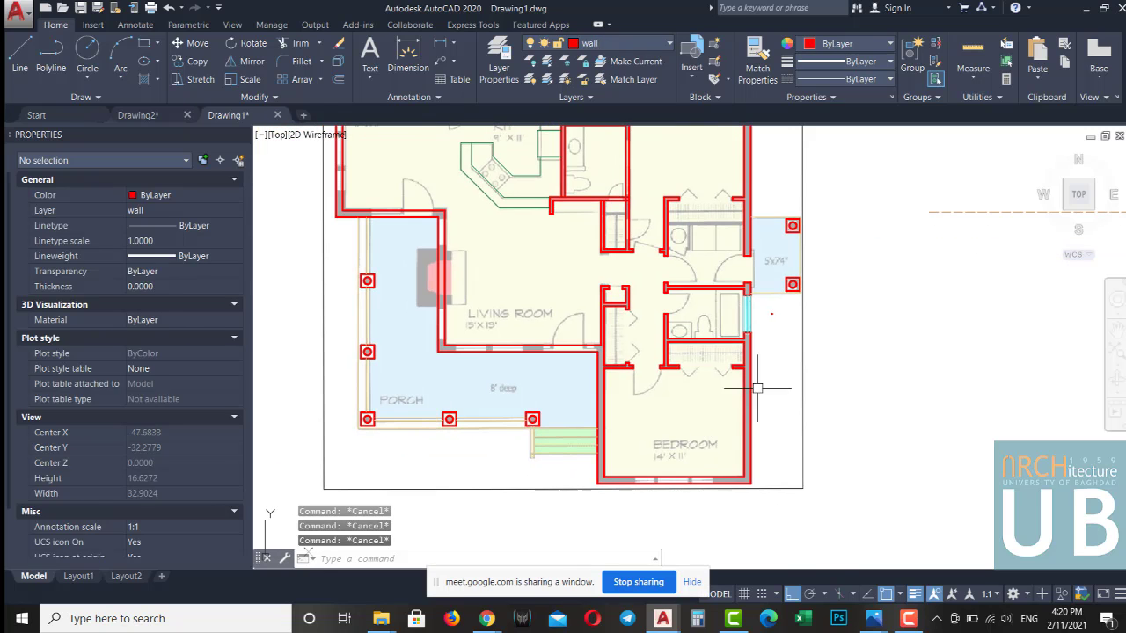
scroll(774, 325, up, 4)
click(765, 291)
text(e)
key(Return)
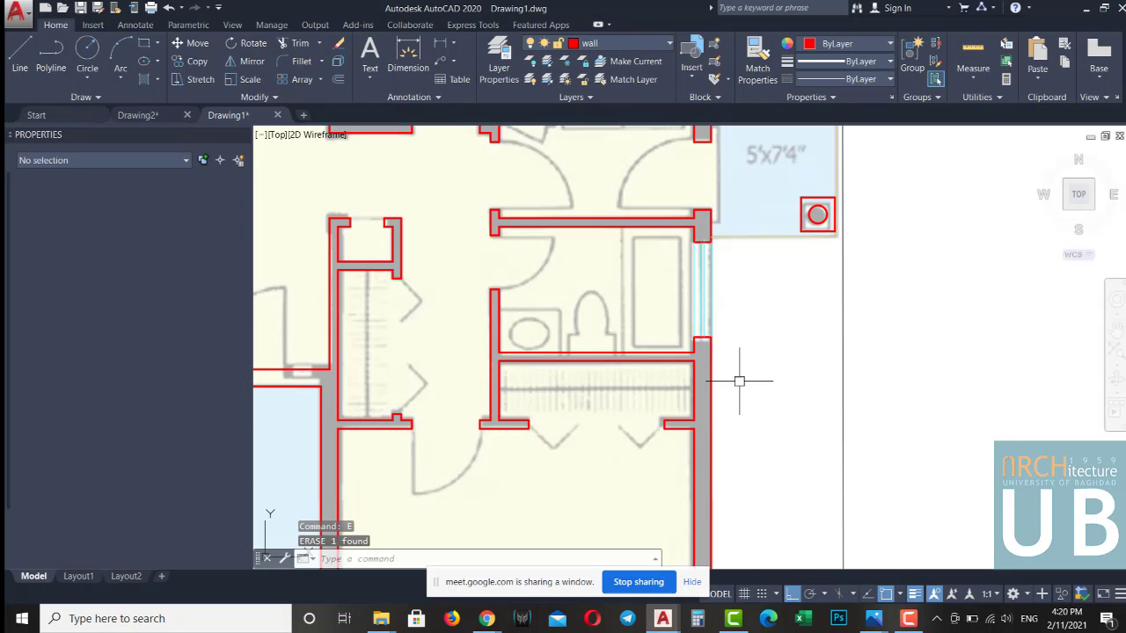
scroll(739, 381, down, 2)
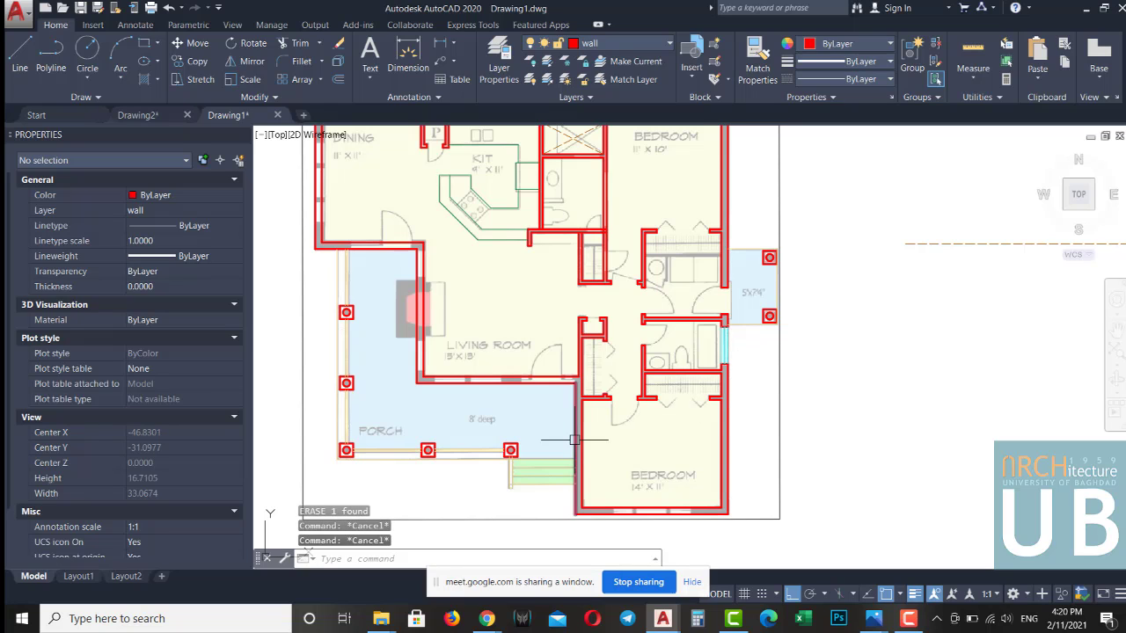
middle_drag(574, 439, 599, 427)
Draw a short vertical line down from the bedroom's bottom wall
text(l)
key(Return)
scroll(700, 443, down, 2)
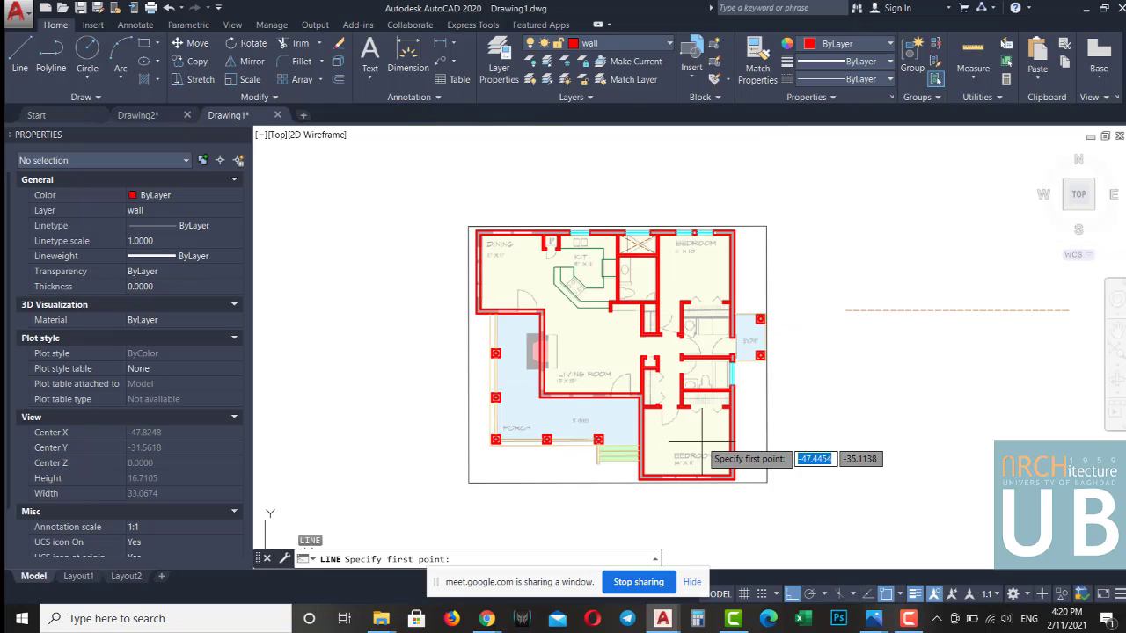
key(Escape)
text(l)
key(Return)
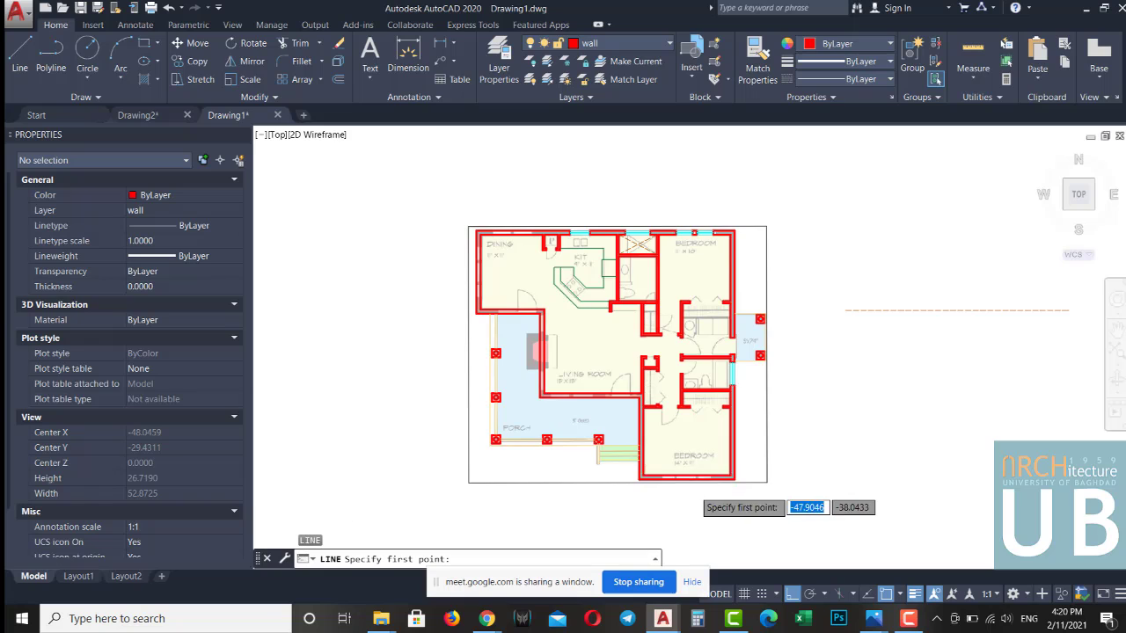
scroll(707, 448, up, 8)
click(644, 413)
click(668, 484)
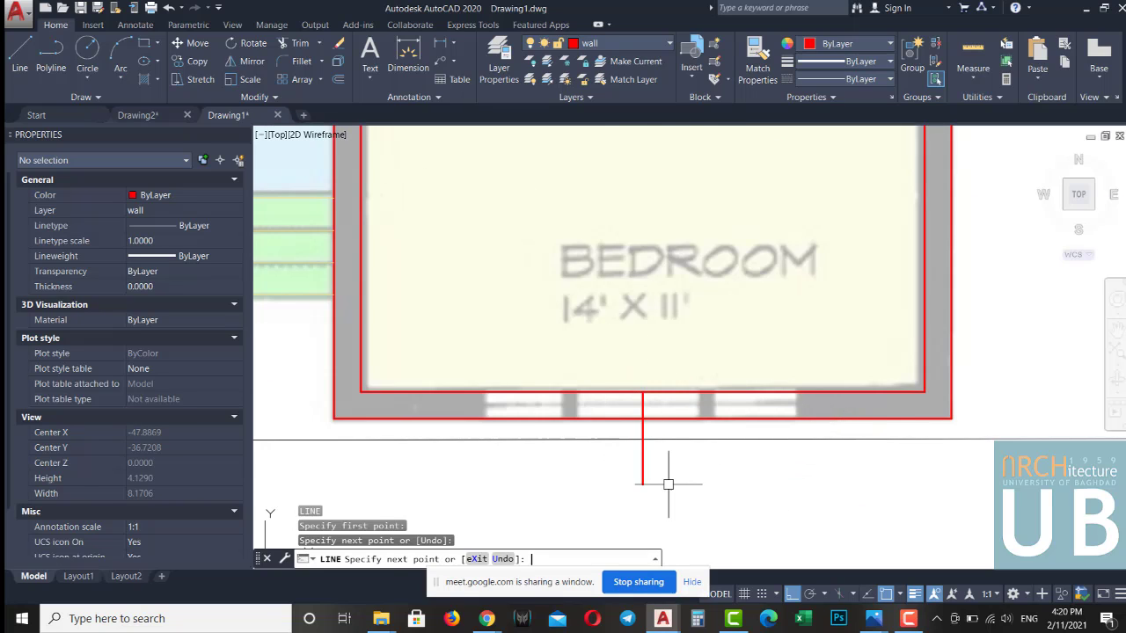
text(o)
Try offsetting the new line leftward, undoing the misplaced 0.75 copies
key(Return)
key(Return)
text(.5)
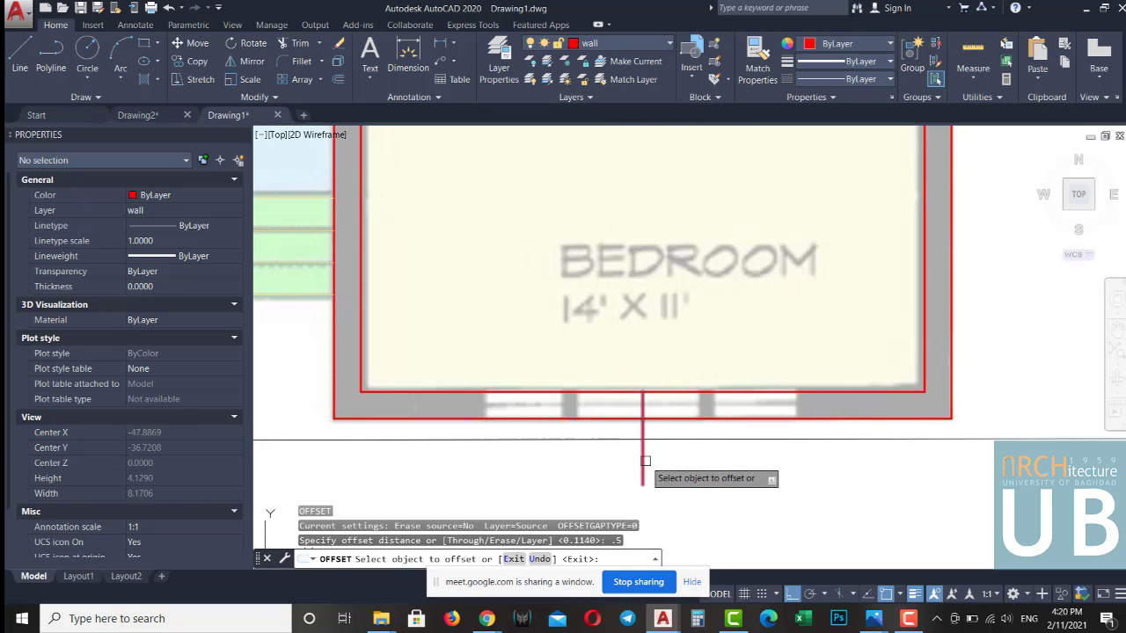
click(642, 464)
click(598, 471)
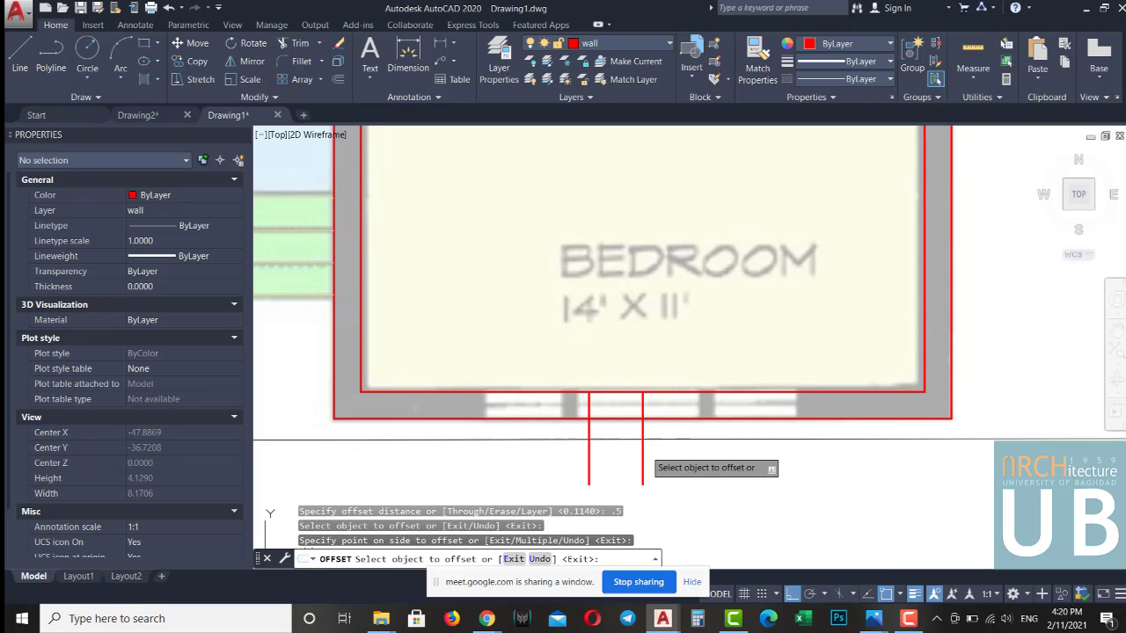
text(u)
key(Return)
key(Escape)
key(Return)
text(.7)
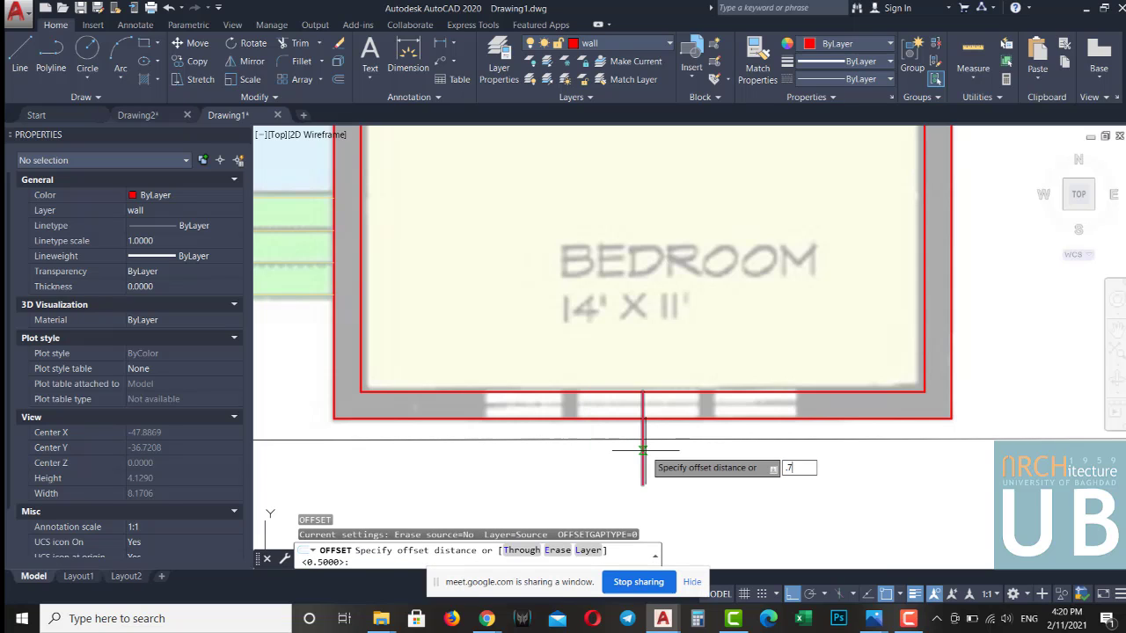
text(5)
key(Return)
click(642, 461)
click(616, 469)
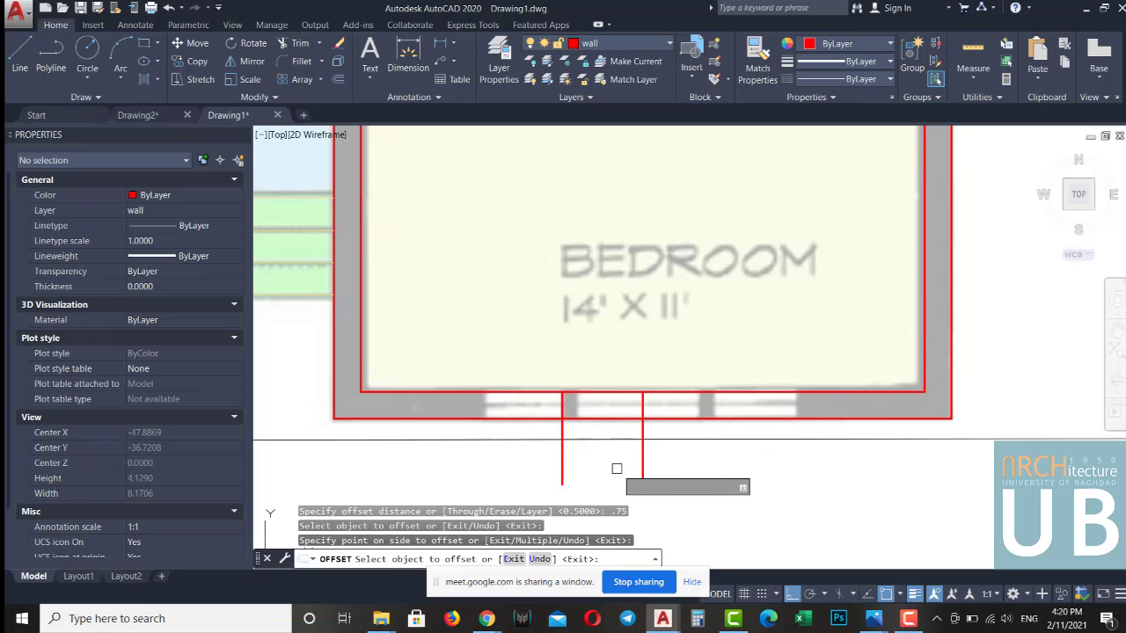
text(u)
key(Return)
key(Escape)
Offset the wall line leftward by 0.6 with OFFSET
text(o)
key(Return)
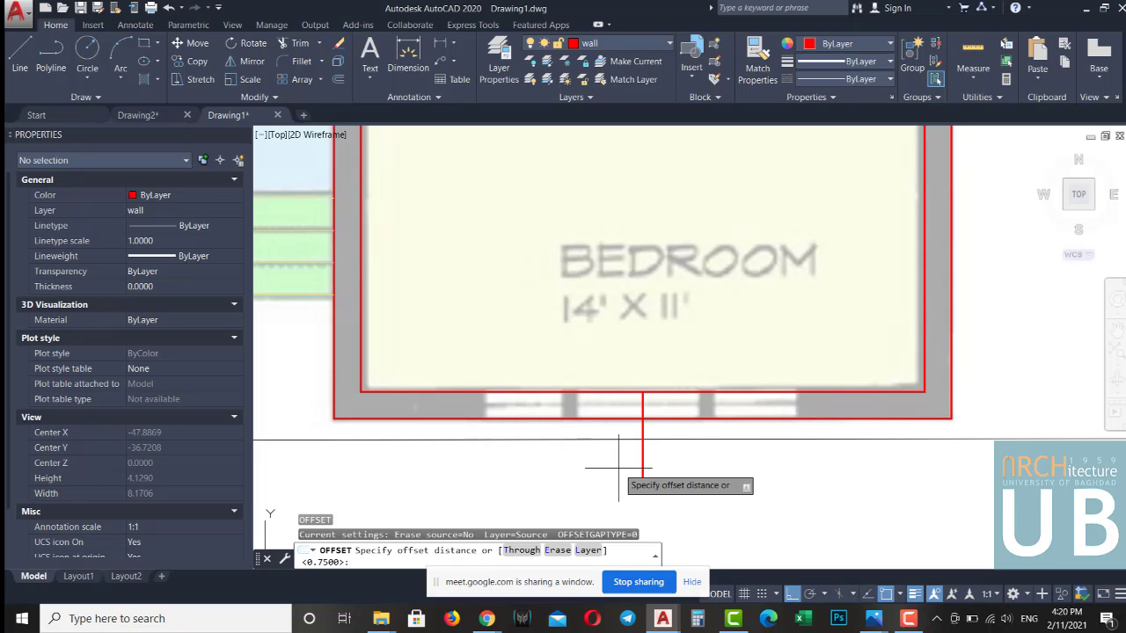
text(.6)
key(Return)
click(642, 452)
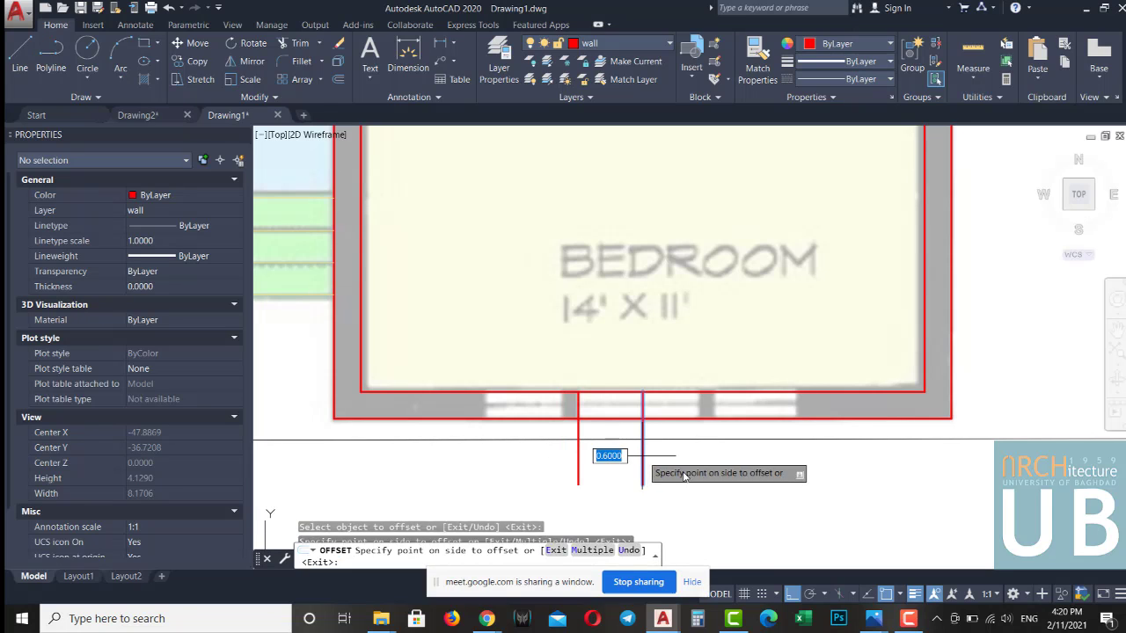
key(Escape)
Add jamb copies 0.125 and 0.8 further left, then select the three jamb lines
key(Return)
text(.125)
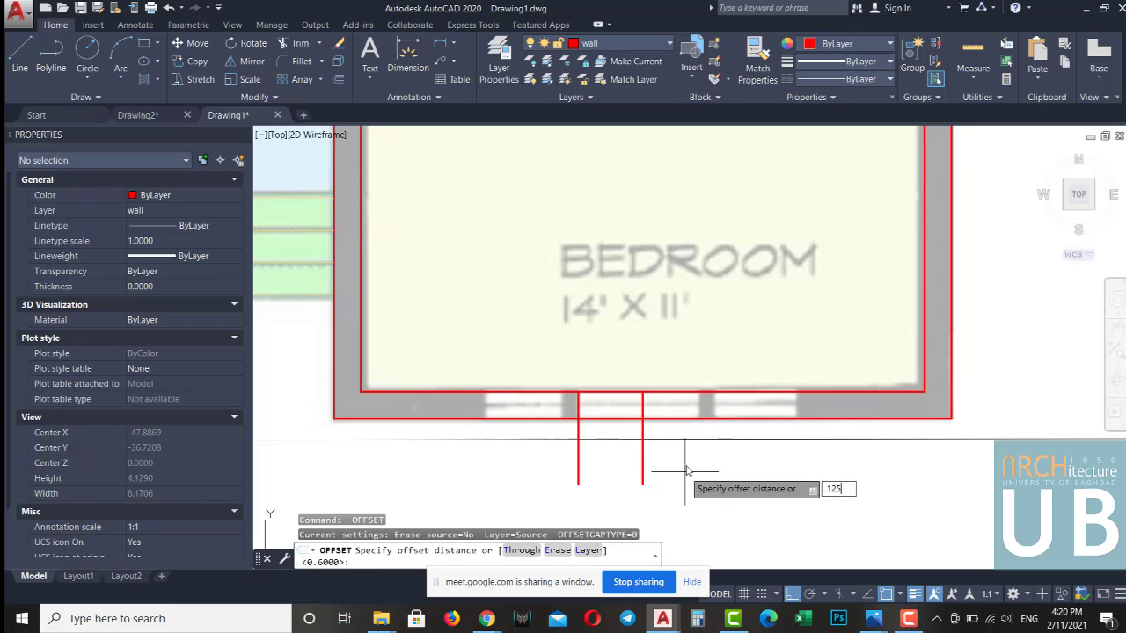
key(Return)
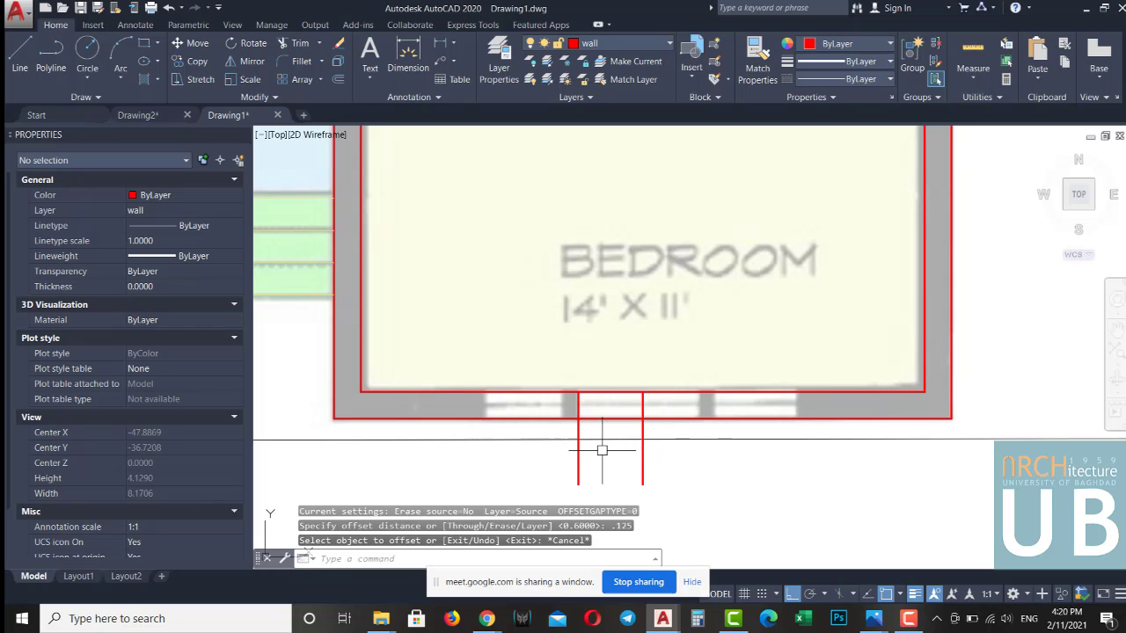
text(o)
key(Return)
key(Return)
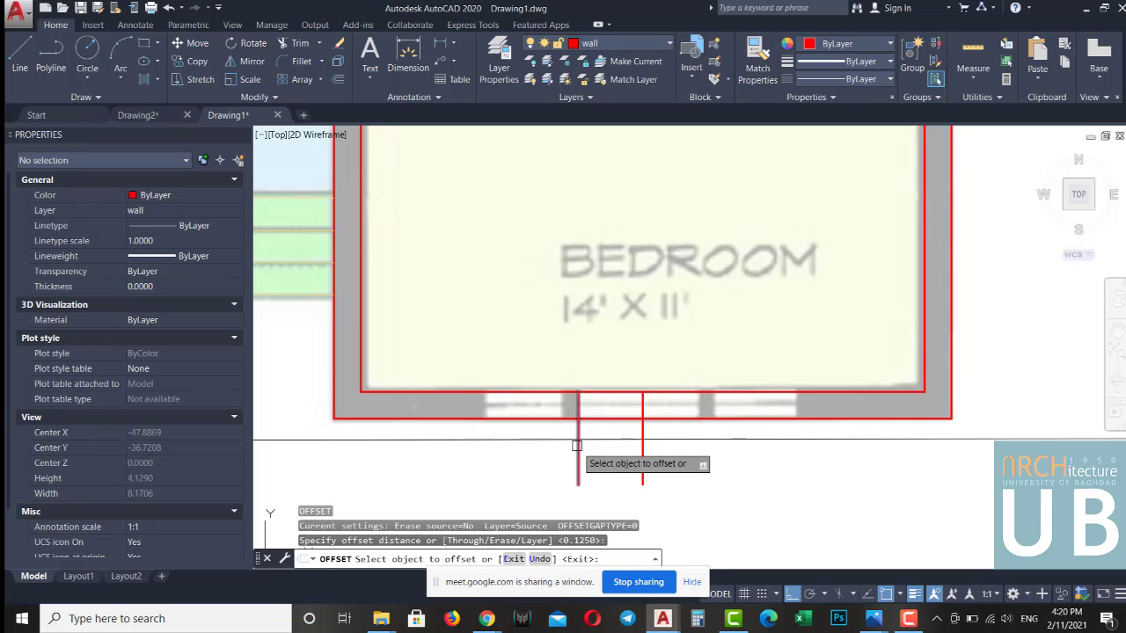
click(578, 453)
click(510, 471)
key(Return)
key(Return)
text(.8)
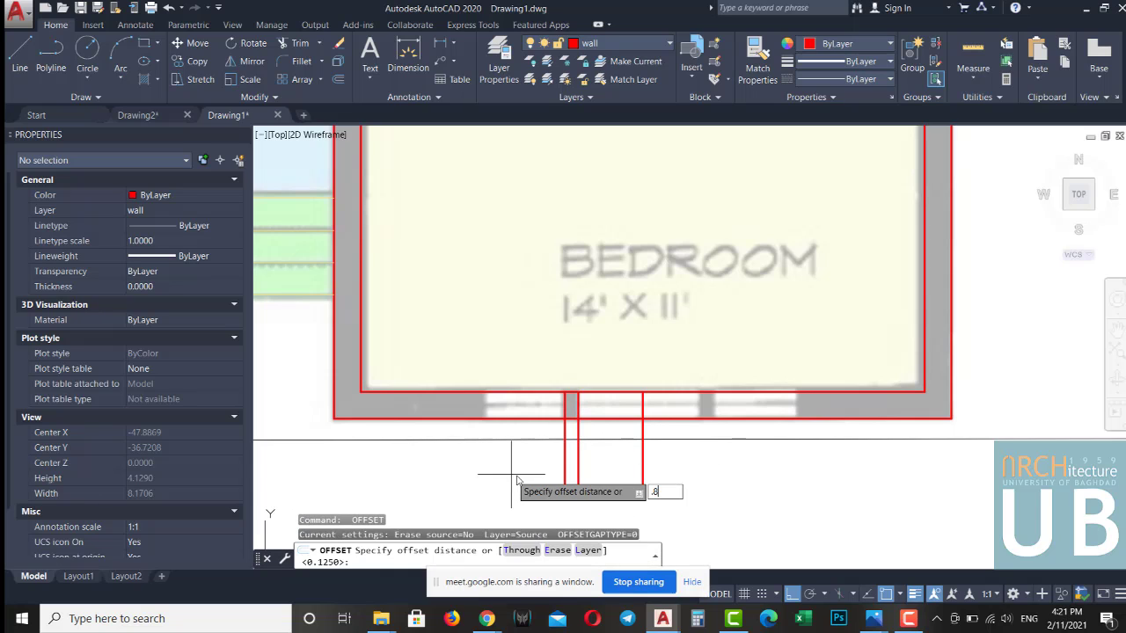
key(Return)
click(563, 451)
click(541, 464)
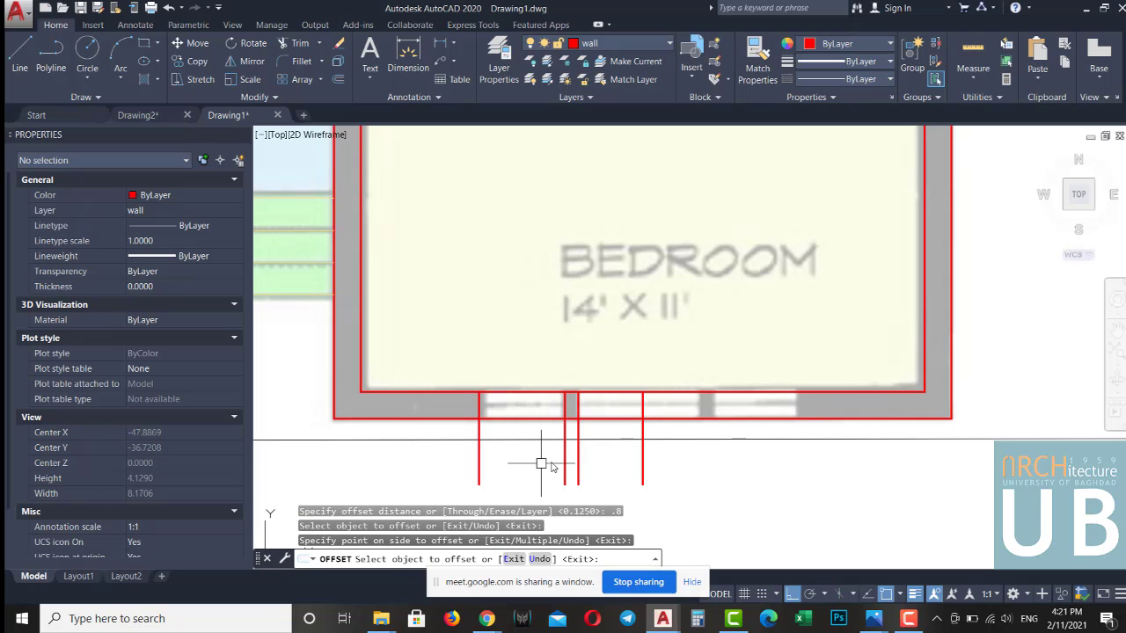
click(591, 465)
click(461, 491)
Mirror the three jamb lines about the central vertical line, keeping the originals
text(m)
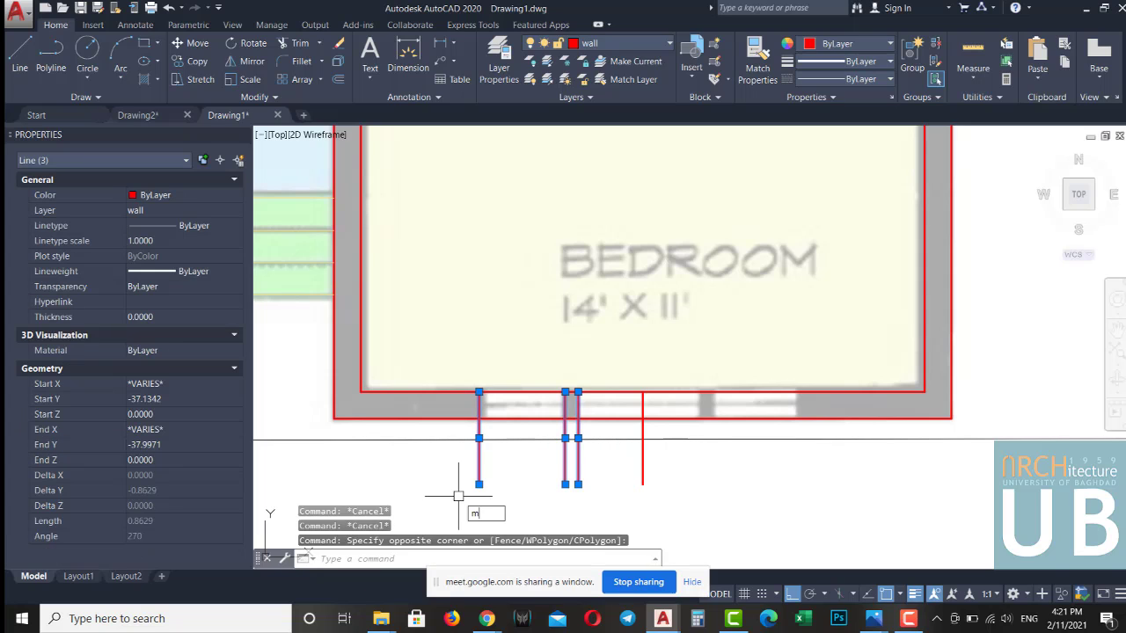
text(i)
key(Return)
click(642, 419)
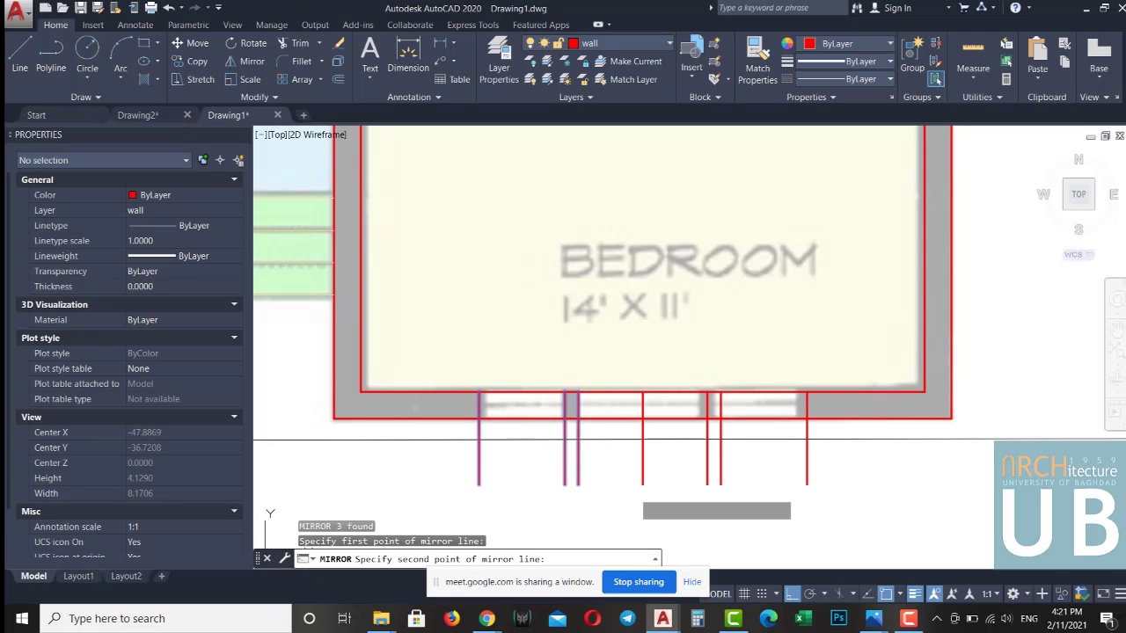
click(642, 482)
key(Return)
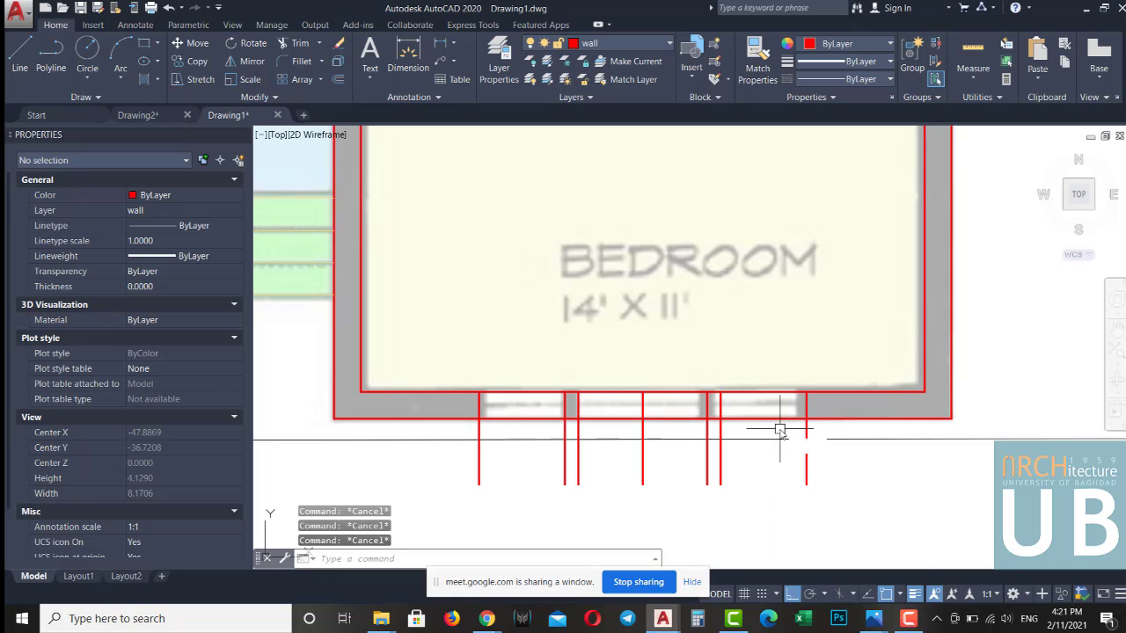
Trim the bottom wall lines between the jambs to open the two windows
text(tr)
key(Return)
click(804, 364)
click(762, 447)
click(882, 468)
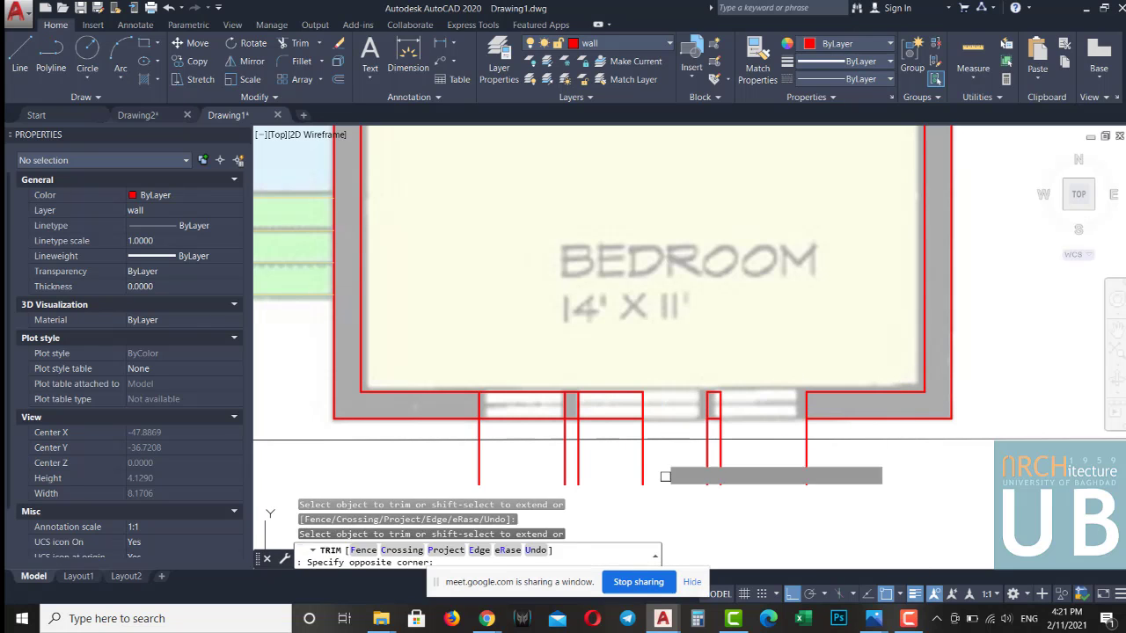
click(665, 477)
click(607, 393)
click(540, 352)
click(496, 482)
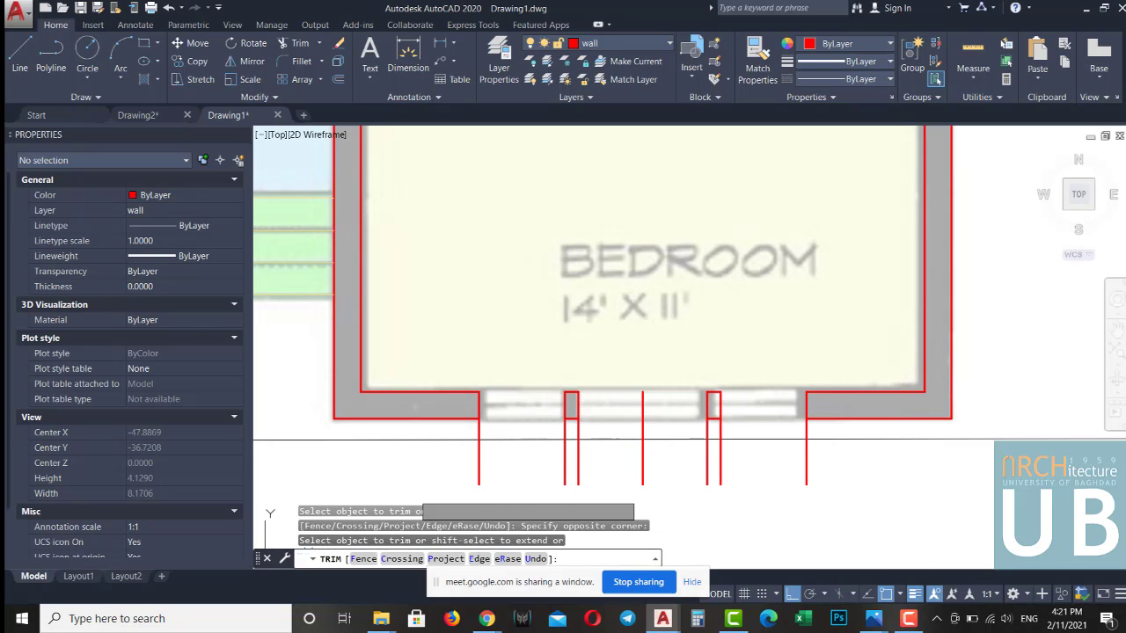
click(412, 495)
click(897, 411)
key(Escape)
Trim the jamb ends hanging below the wall and erase the central guide line
text(t)
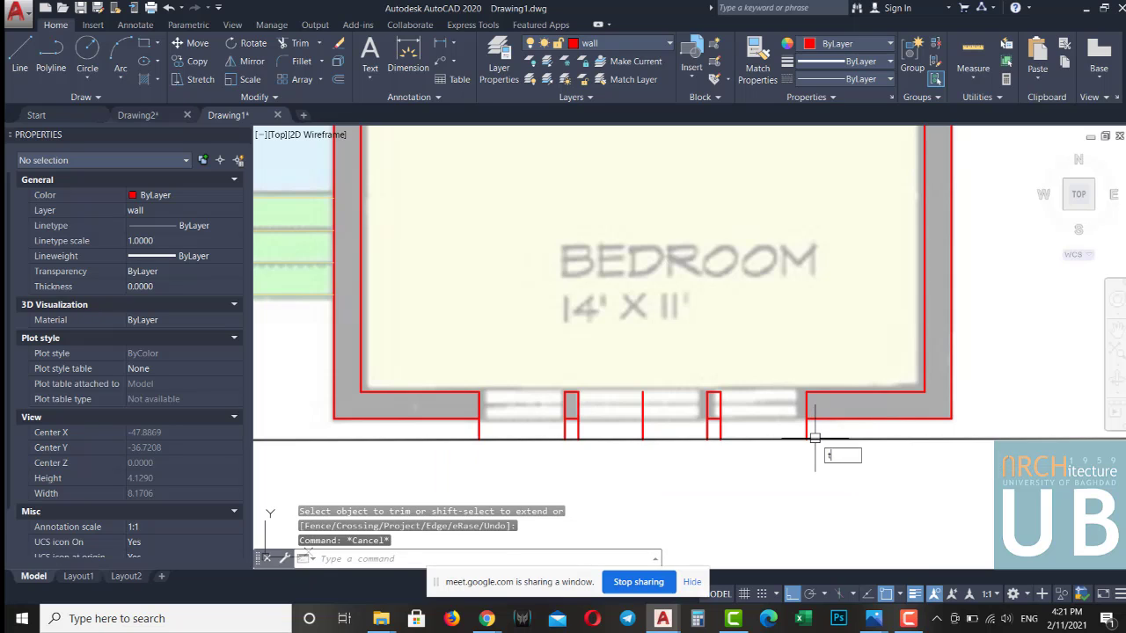
text(r)
key(Return)
drag(824, 431, 424, 435)
key(Escape)
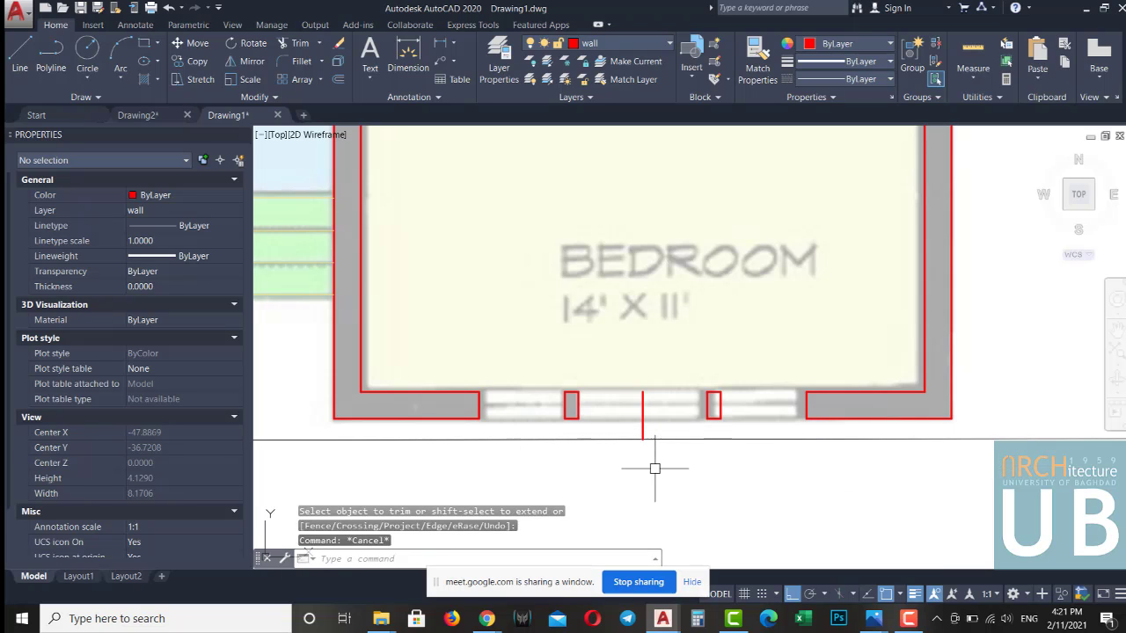
click(603, 478)
click(665, 378)
text(e)
key(Return)
Offset the living room's vertical wall line 0.5 to the left as the first guide
scroll(683, 437, down, 8)
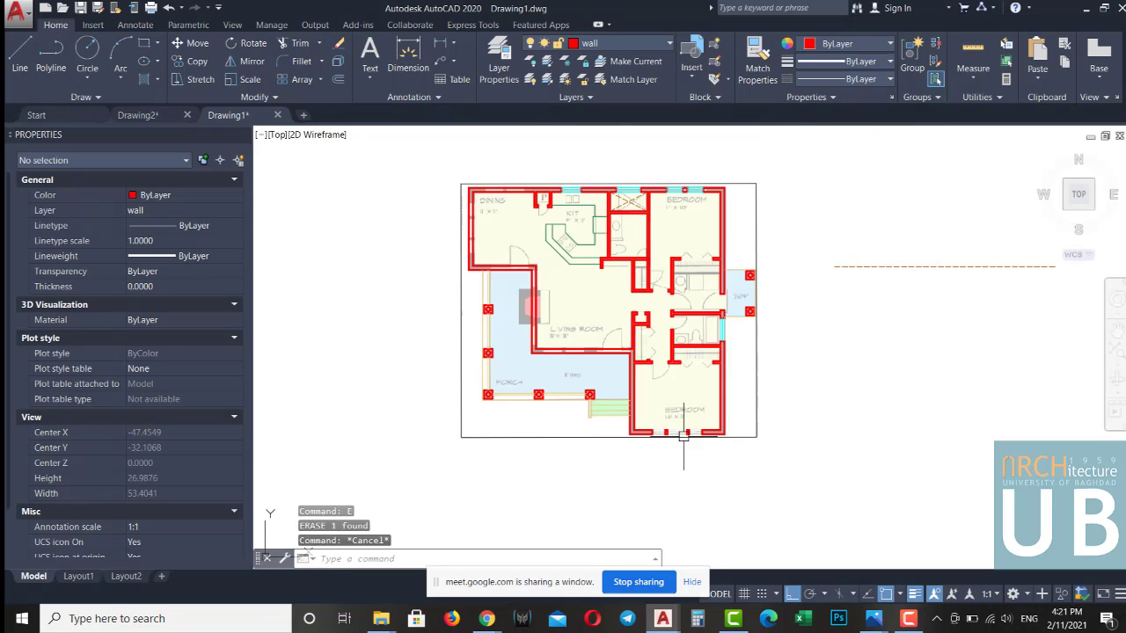
scroll(561, 309, up, 5)
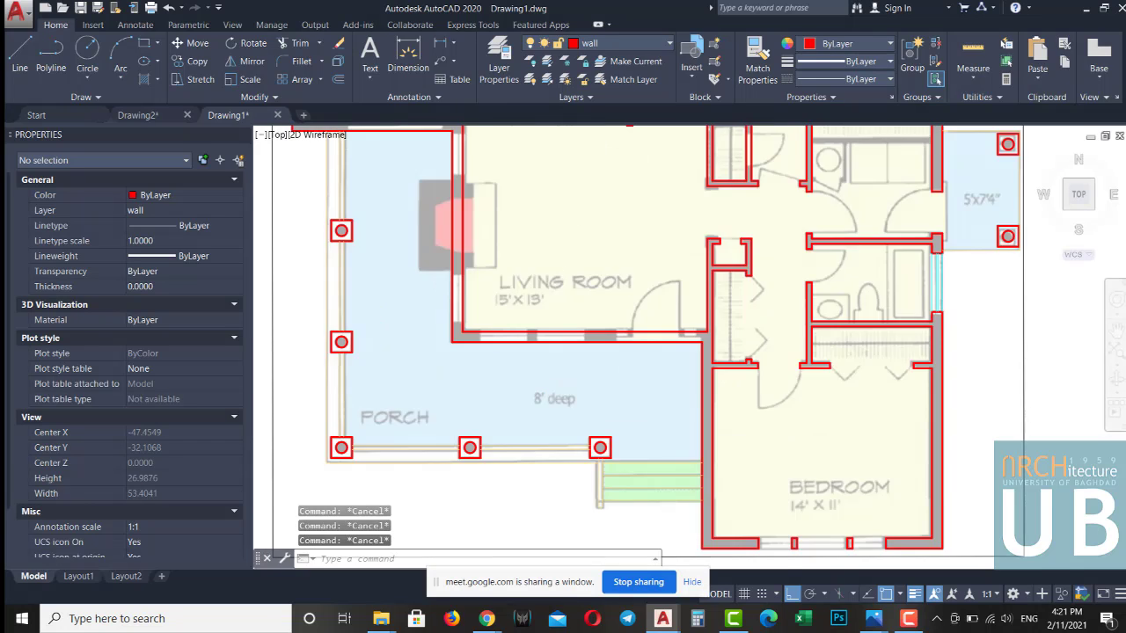
scroll(494, 329, up, 1)
text(l)
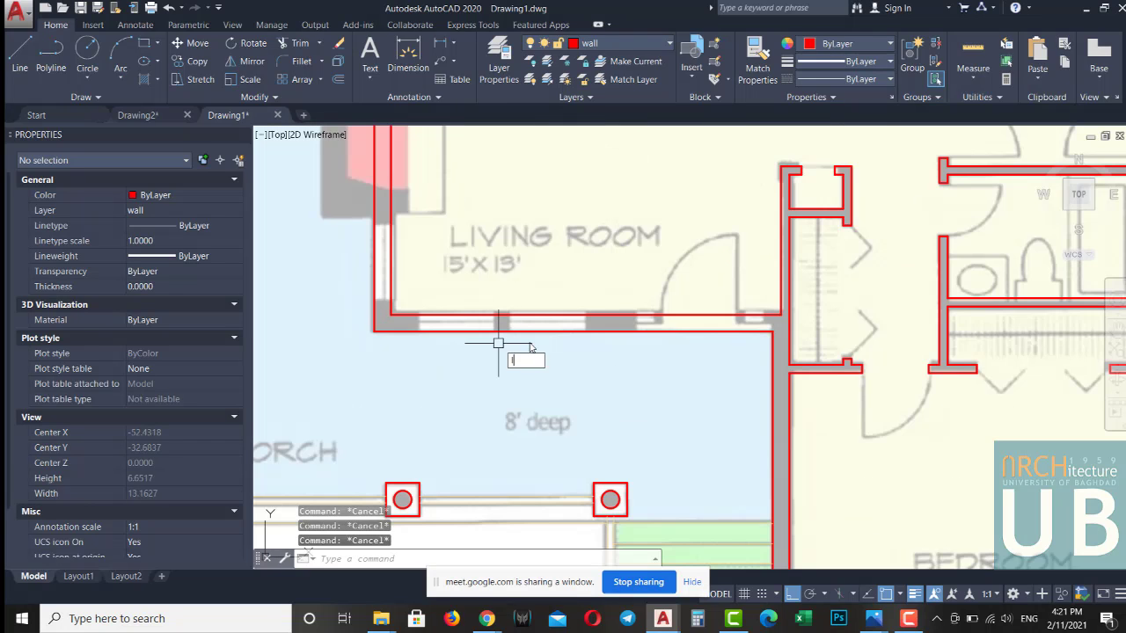
key(Return)
key(Escape)
click(771, 364)
text(o)
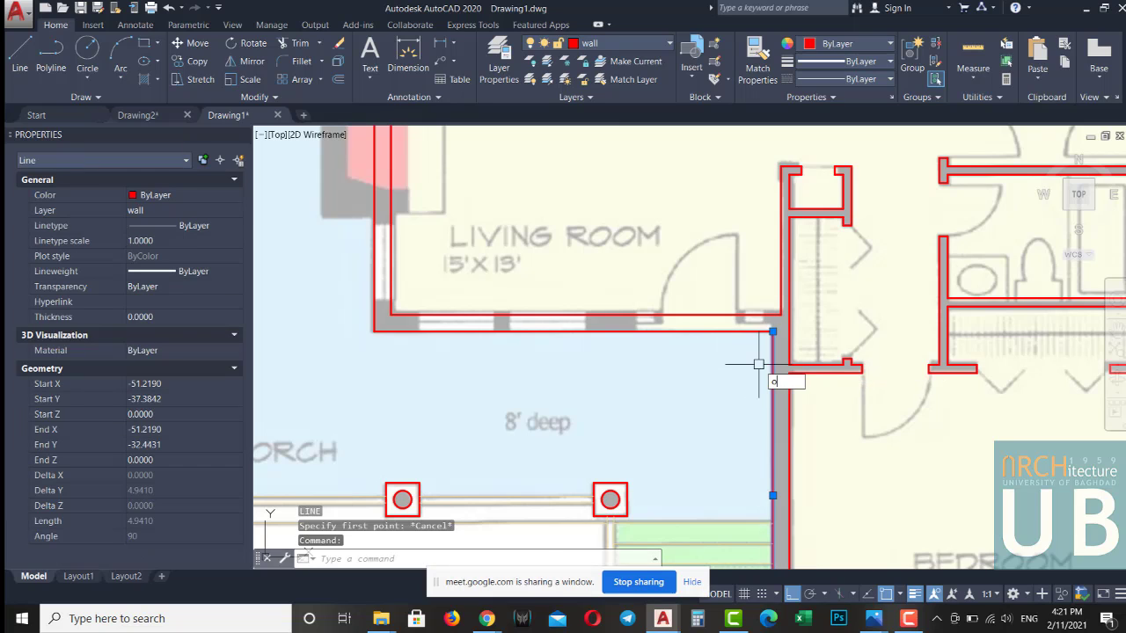
key(Return)
text(.5)
key(Return)
click(772, 370)
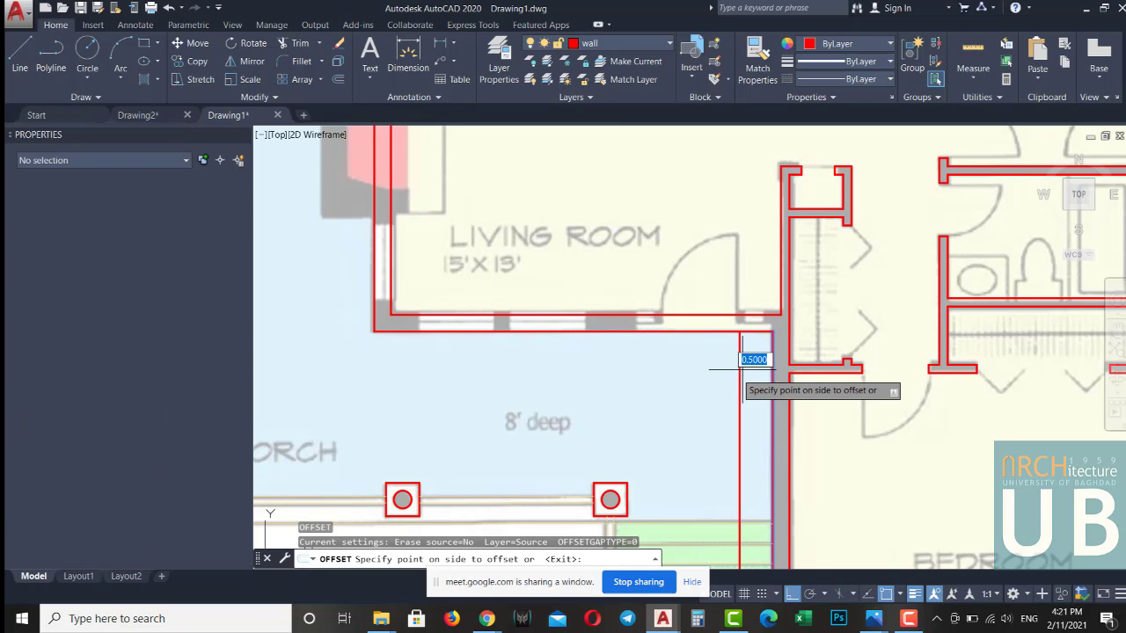
click(743, 374)
key(Return)
key(Return)
click(704, 383)
key(Escape)
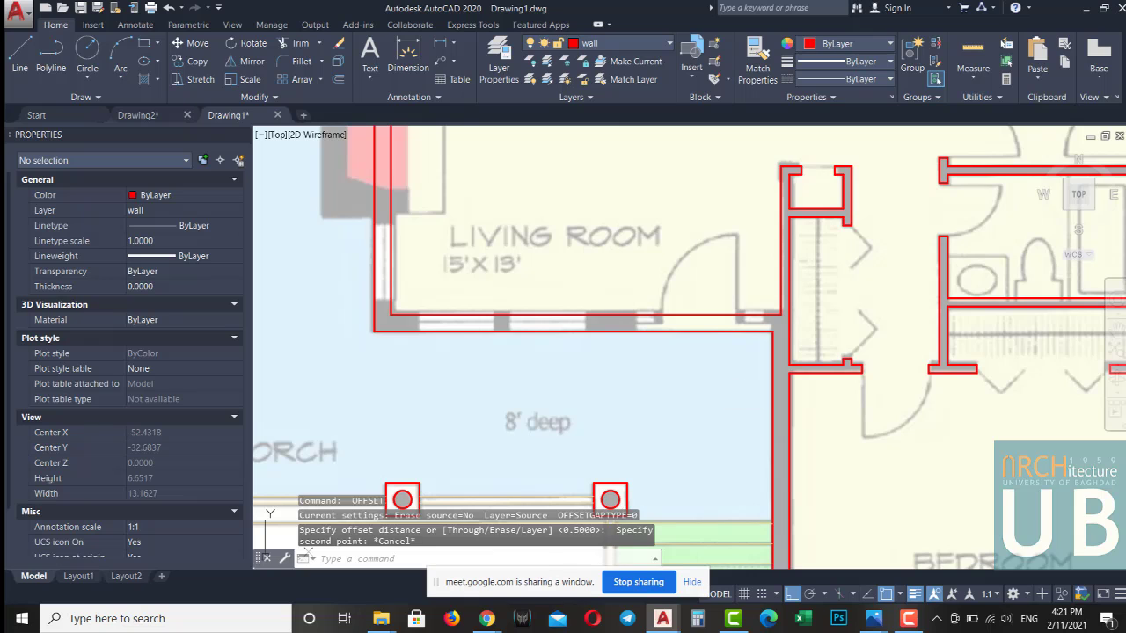
Add two more guide lines, 1 and then 0.5 further left
key(Return)
text(1)
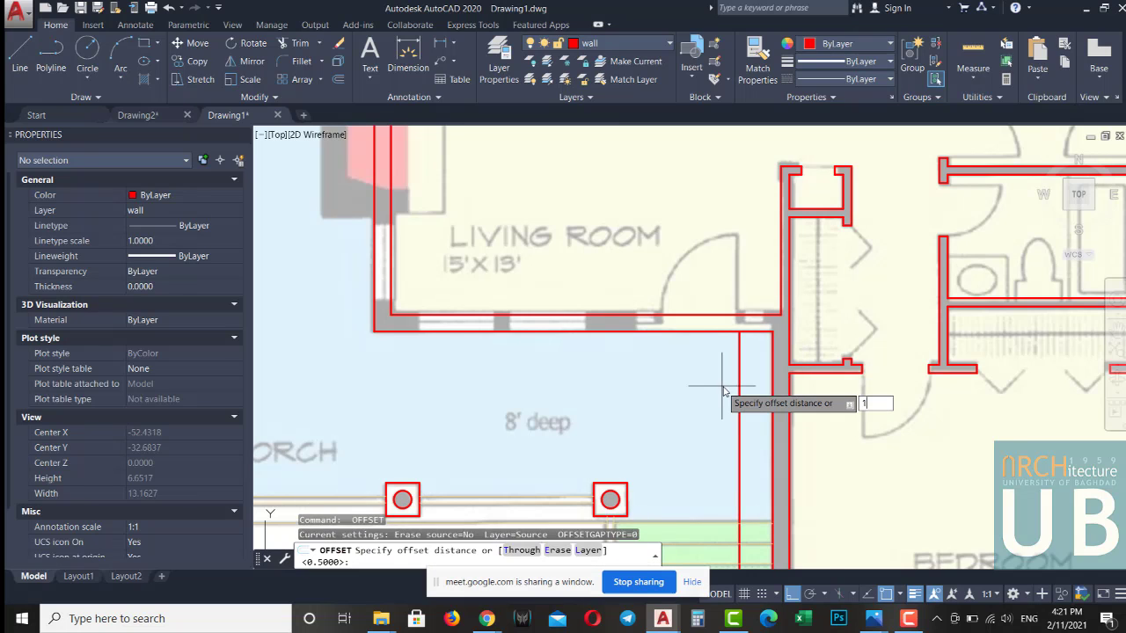
key(Return)
click(739, 390)
click(694, 387)
key(Return)
key(Return)
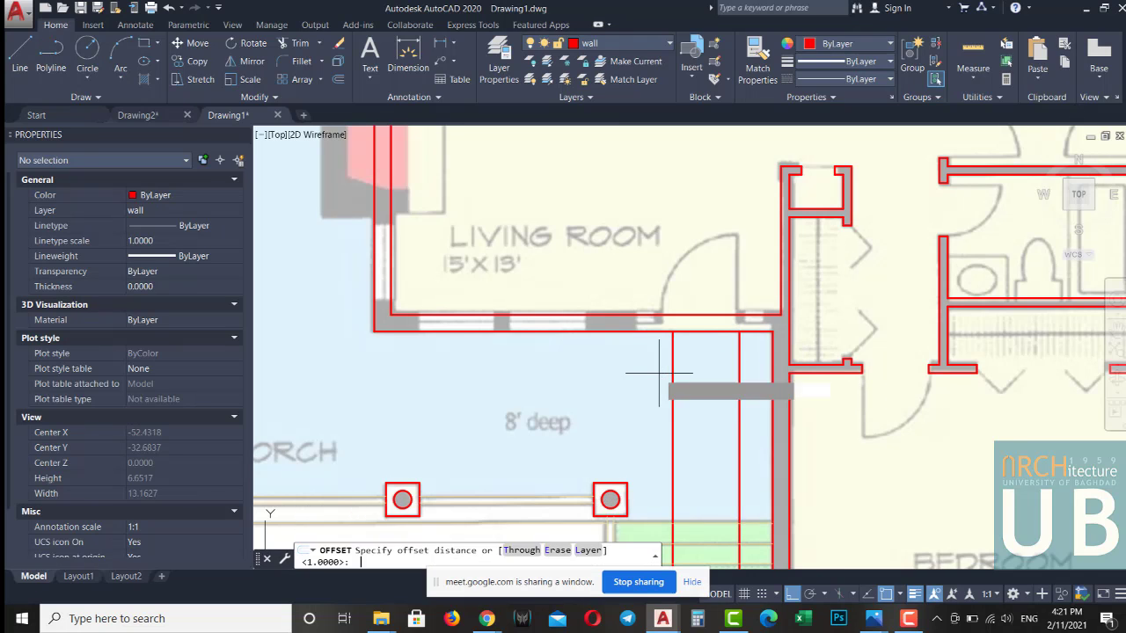
text(.5)
key(Return)
click(673, 365)
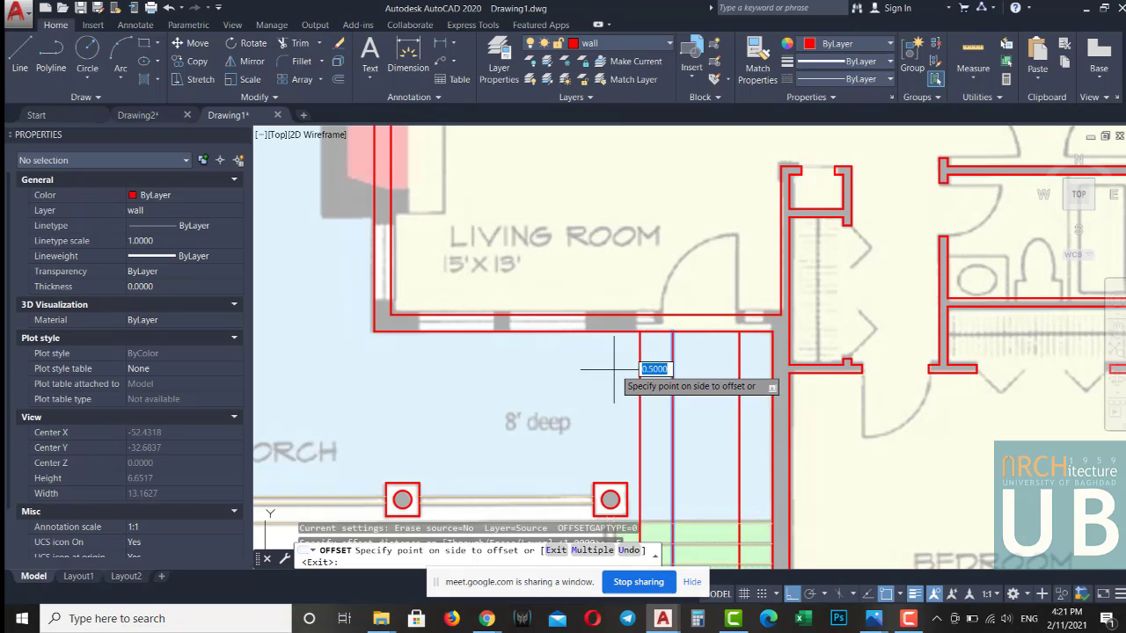
click(620, 374)
Add a fourth guide line 0.6 further left
key(Return)
key(Return)
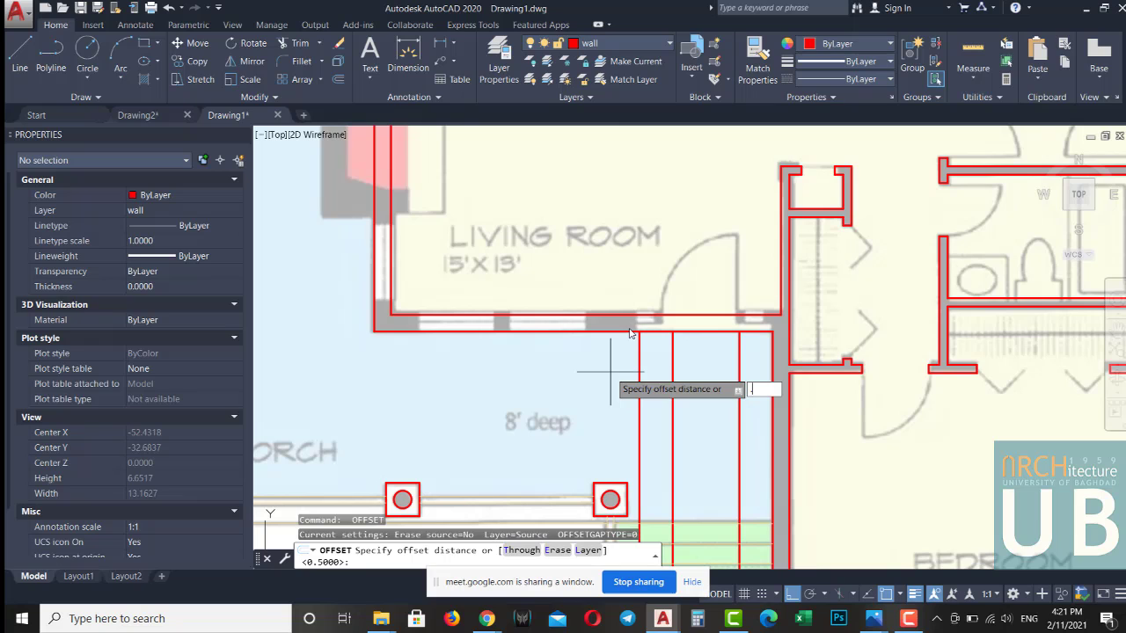
text(.6)
key(Return)
click(639, 386)
click(564, 386)
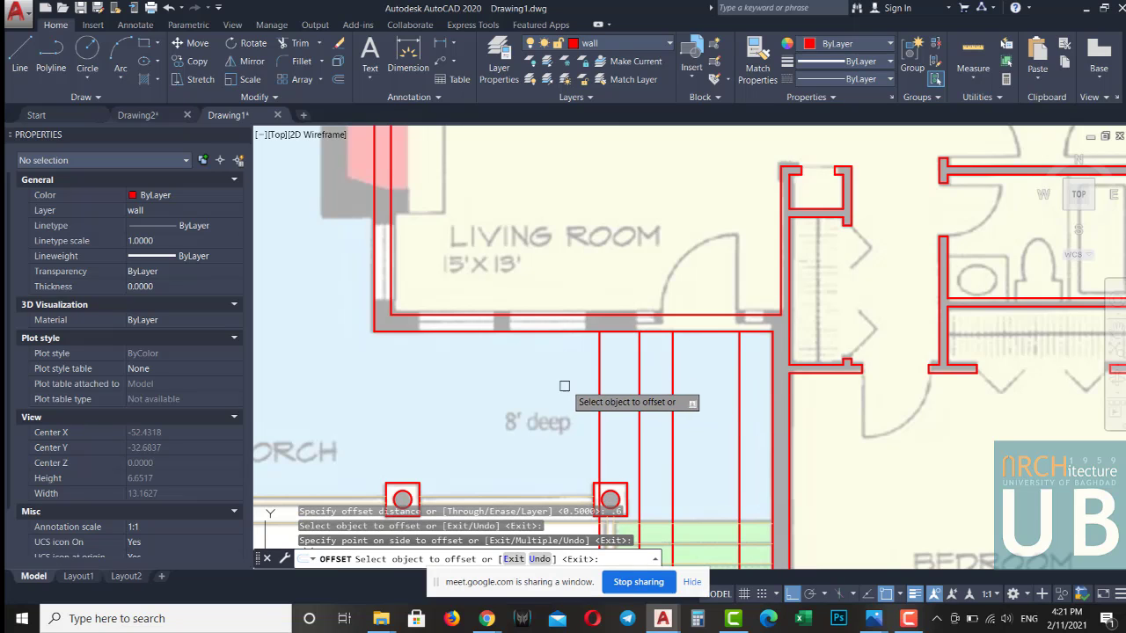
Remove the surplus guide line created by one extra offset
key(Return)
key(Return)
key(Return)
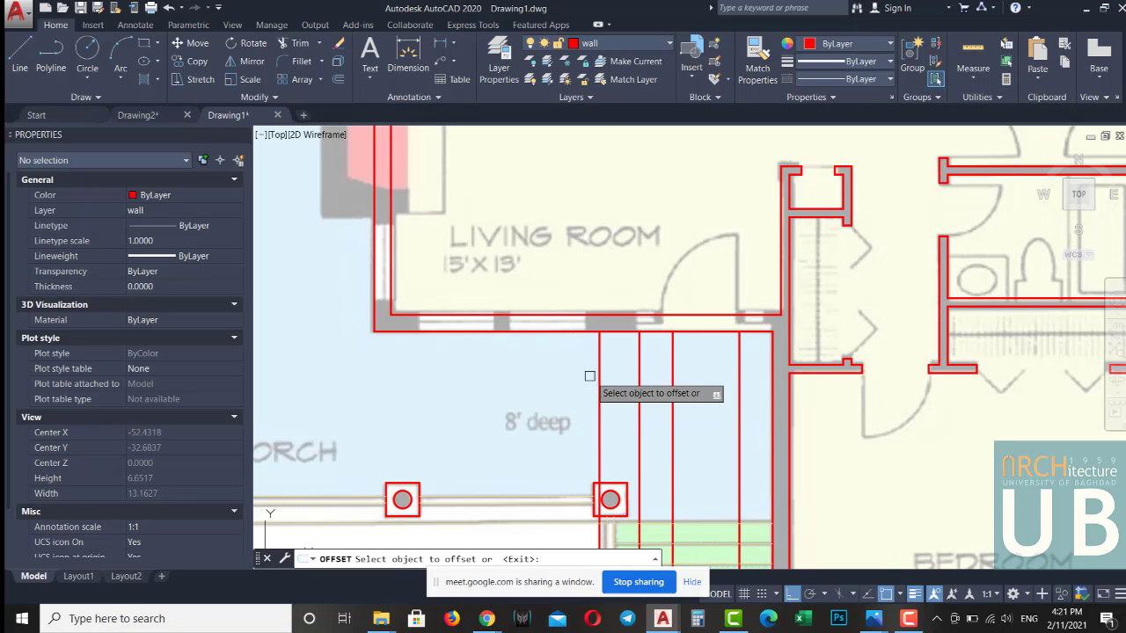
click(598, 365)
click(582, 365)
key(Return)
click(599, 351)
text(e)
key(Return)
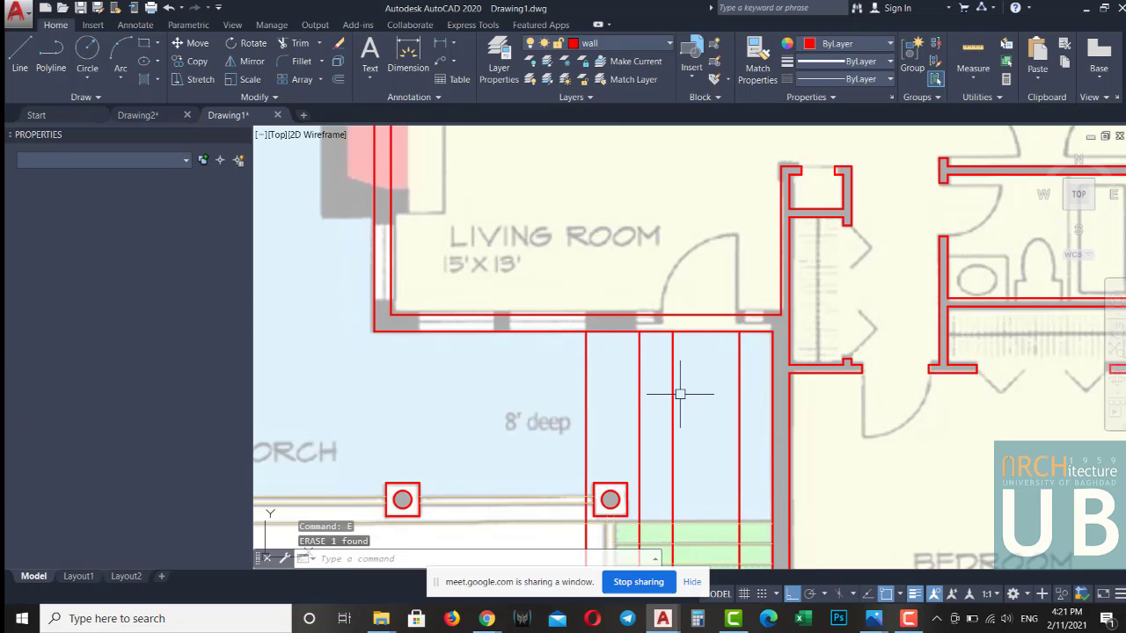
key(Escape)
text(ex)
key(Return)
key(Return)
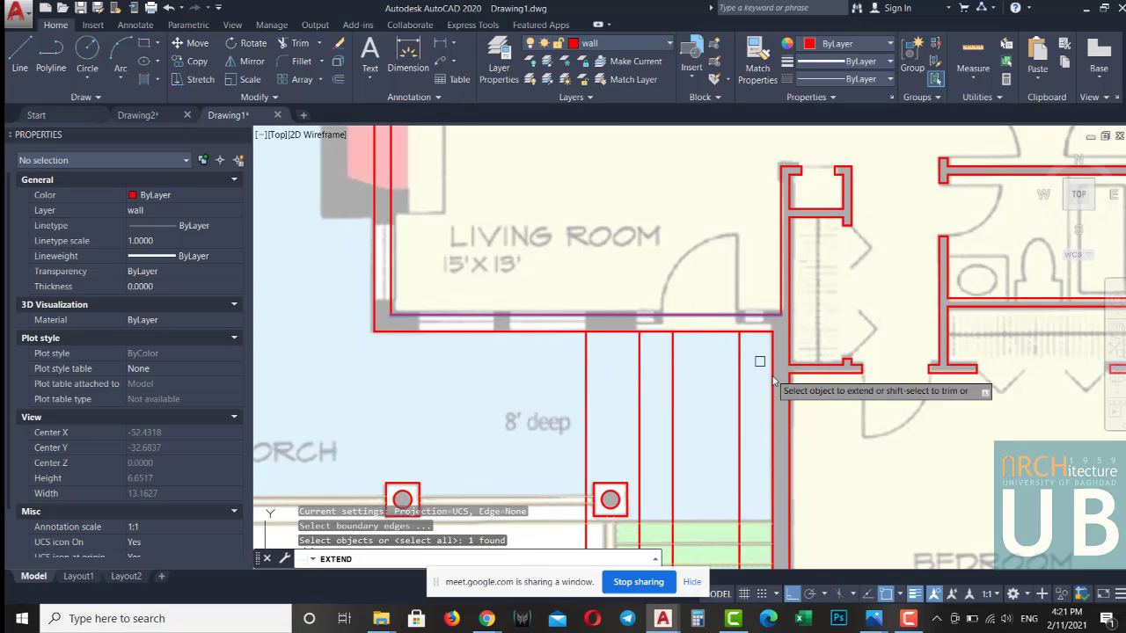
Extend the guide lines below the living room up to the wall
click(760, 362)
click(566, 367)
key(Escape)
text(tr)
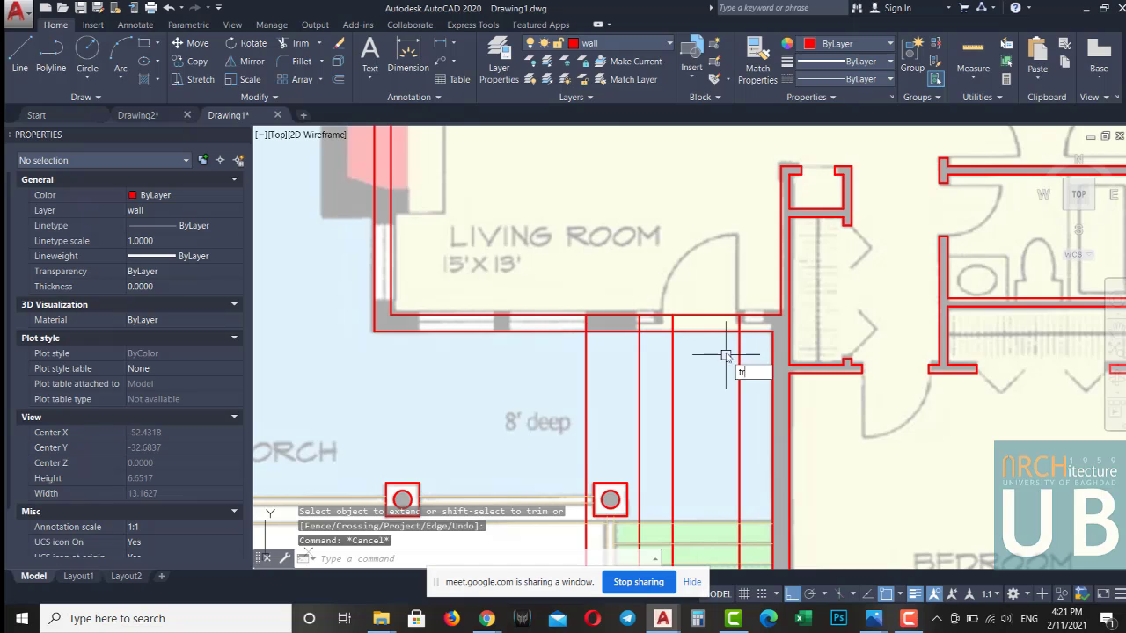
Trim the guide lines back to the wall and cut the wall lines near the doorway
key(Return)
key(Return)
drag(770, 387, 549, 374)
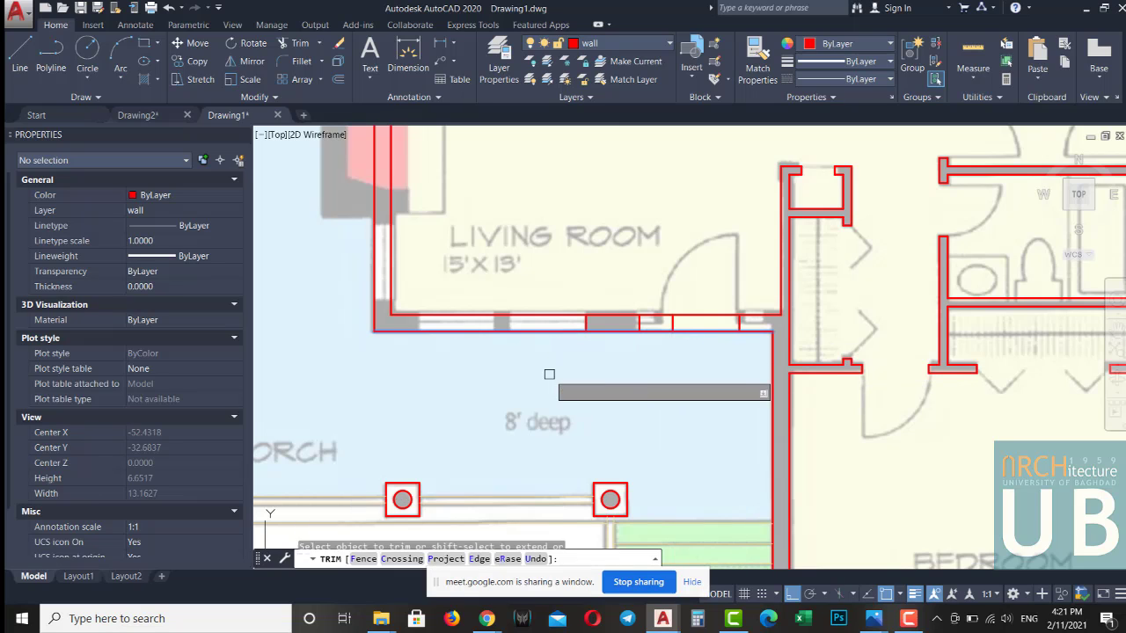
click(733, 274)
click(667, 353)
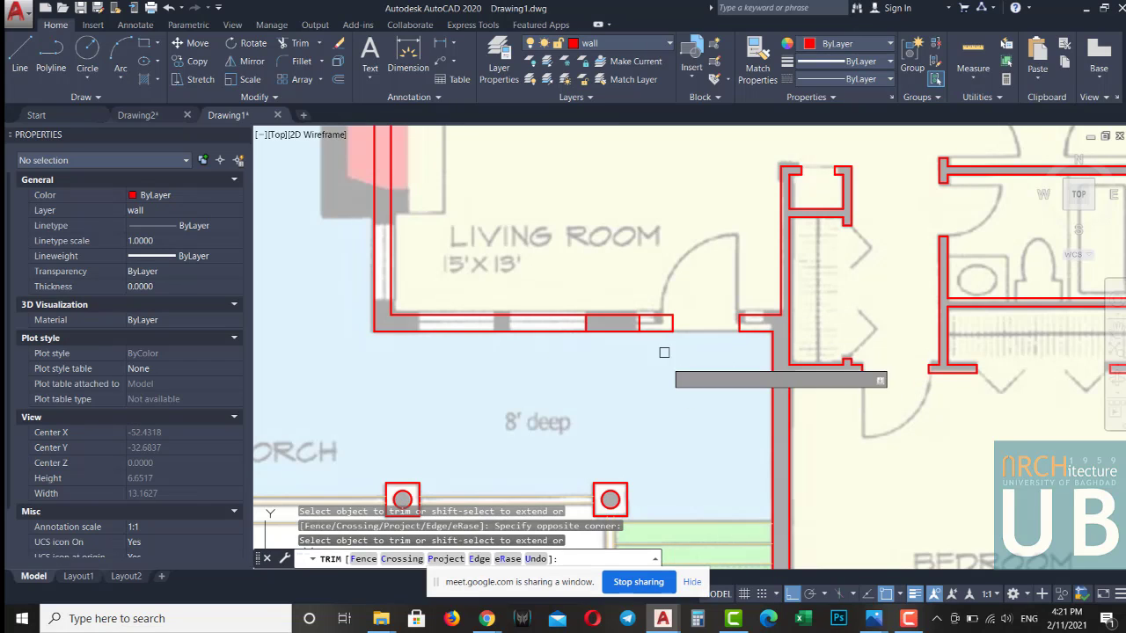
Trim away the remaining red wall ends at the living room door opening
scroll(644, 320, up, 2)
click(724, 302)
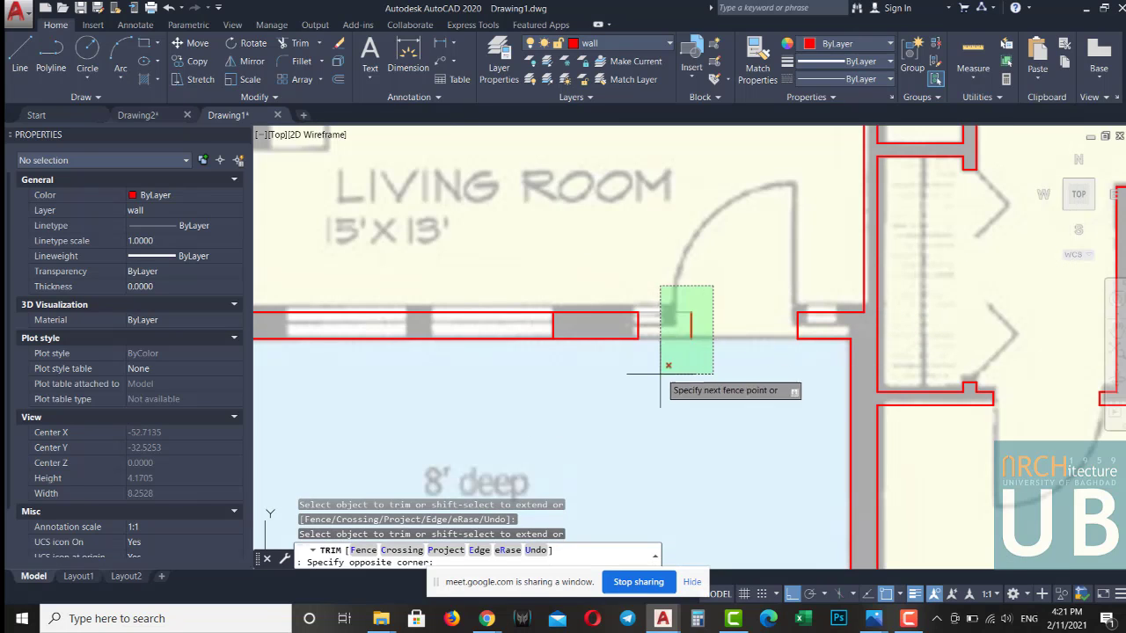
click(665, 383)
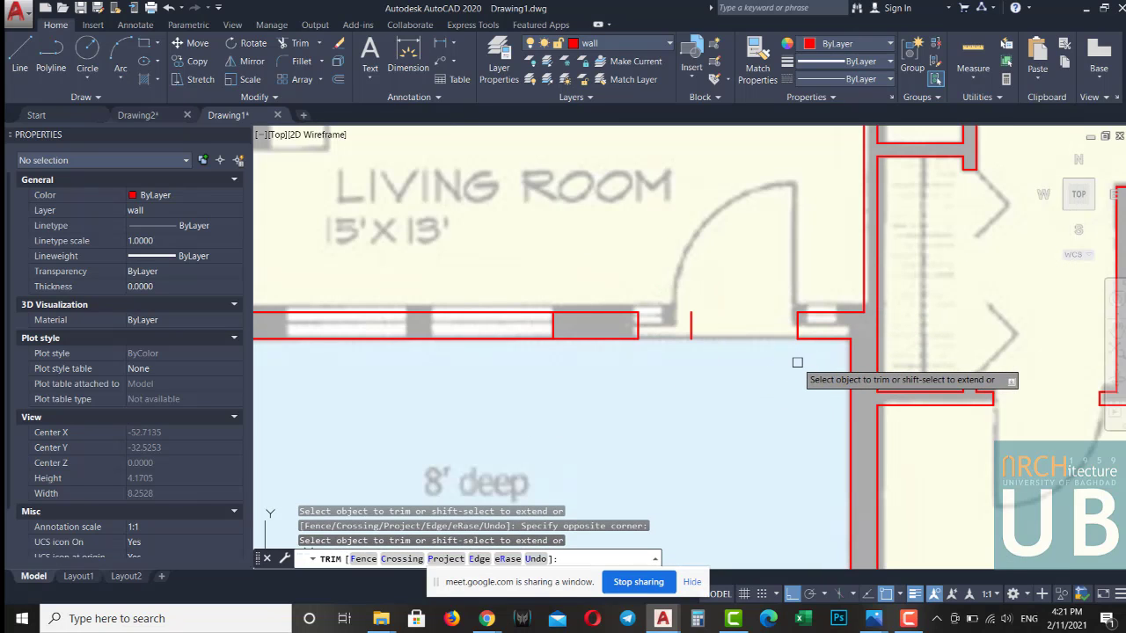
scroll(699, 414, down, 5)
scroll(682, 376, up, 3)
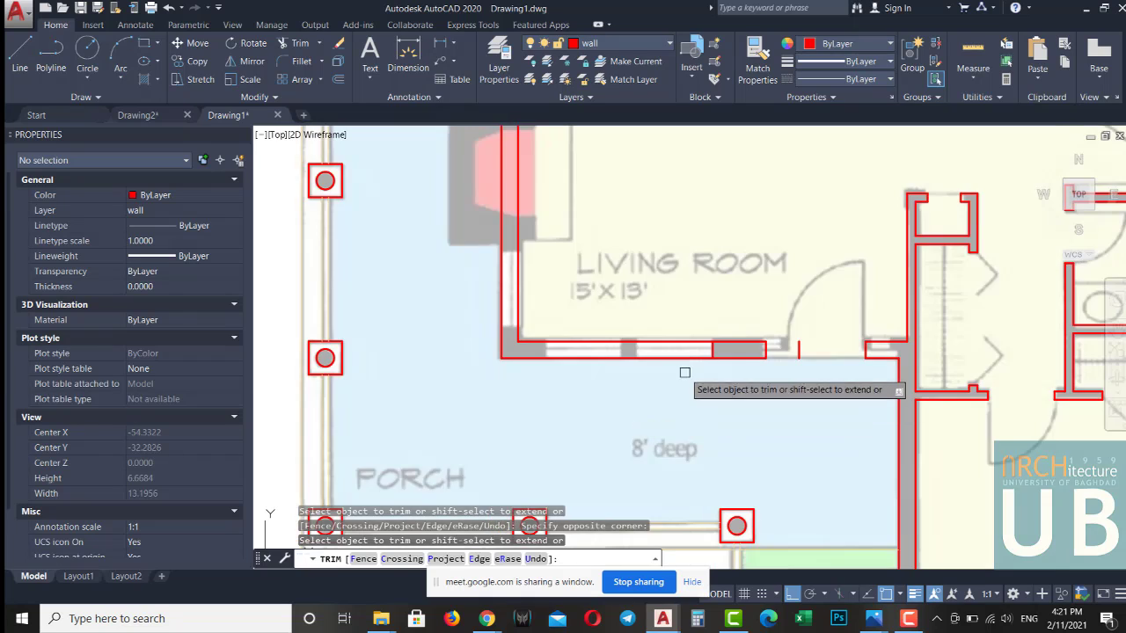
scroll(721, 361, up, 2)
key(Return)
Offset the short vertical jamb line 1.2 units to the left
click(731, 337)
text(o)
key(Return)
text(1)
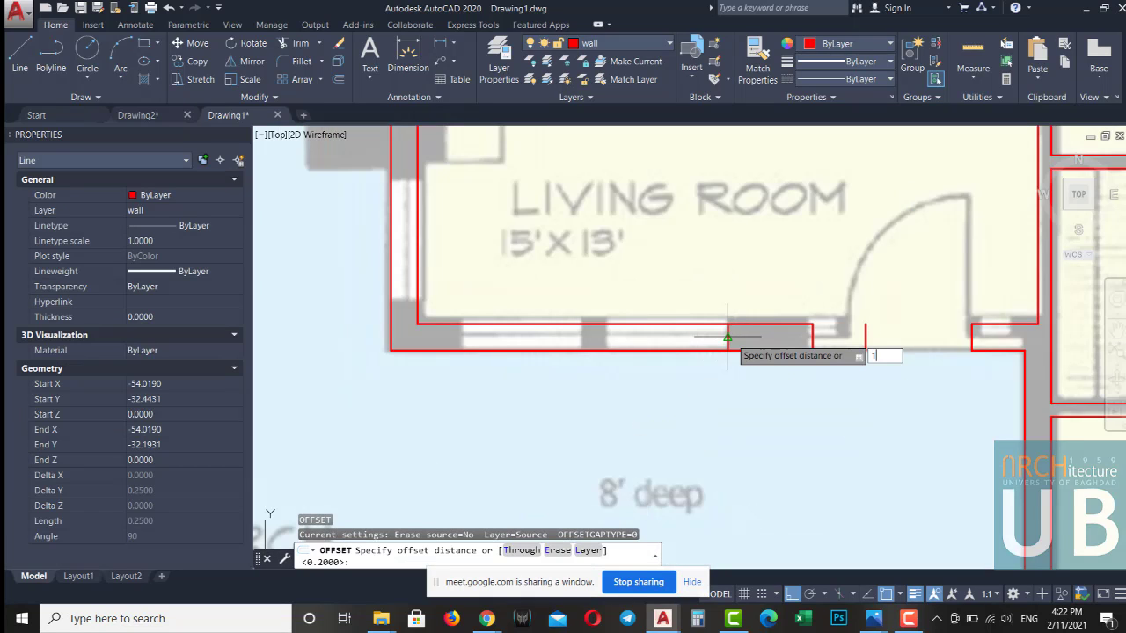
text(.2)
key(Return)
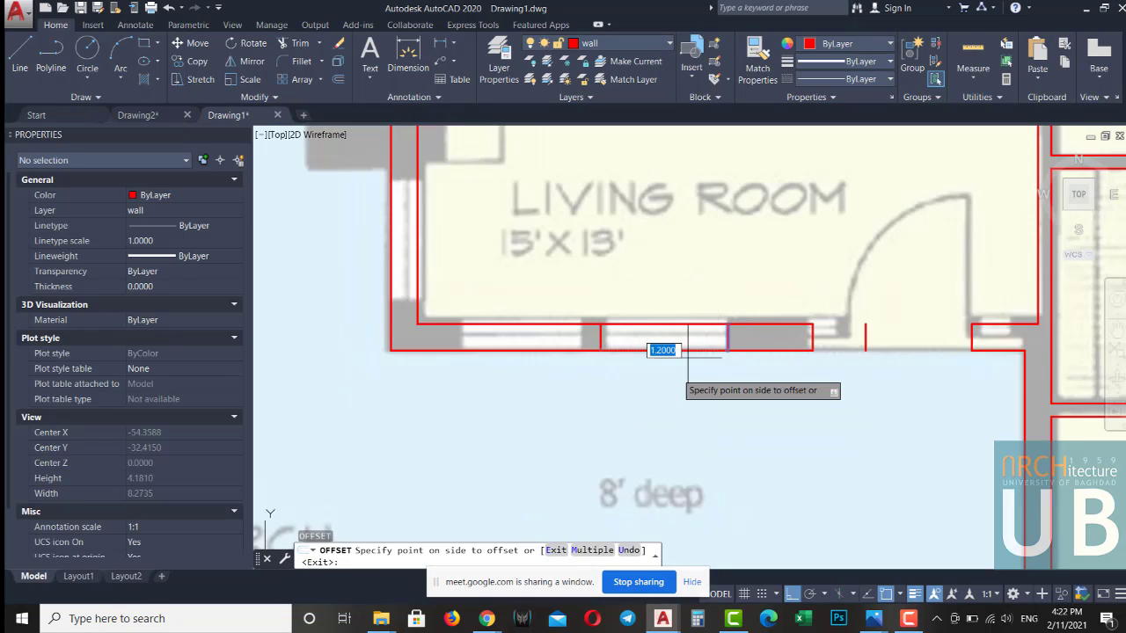
click(655, 345)
Add a 0.125 mullion offset, then another jamb line 1.2 units further left
key(Return)
key(Return)
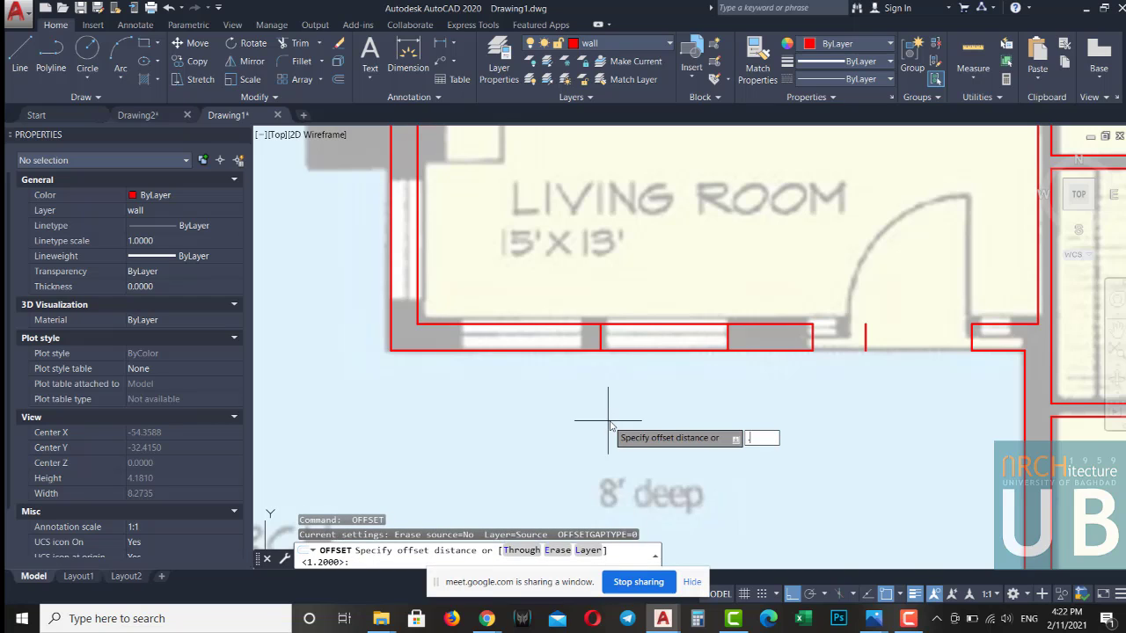
text(.125)
key(Return)
click(603, 342)
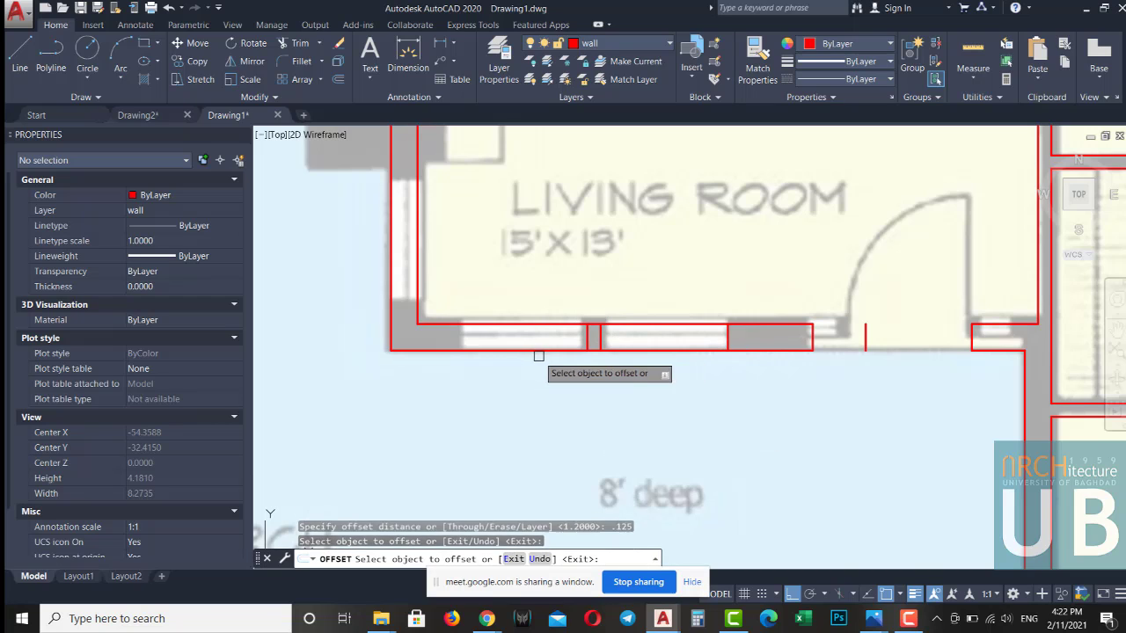
click(533, 355)
key(Return)
key(Return)
text(1)
key(Return)
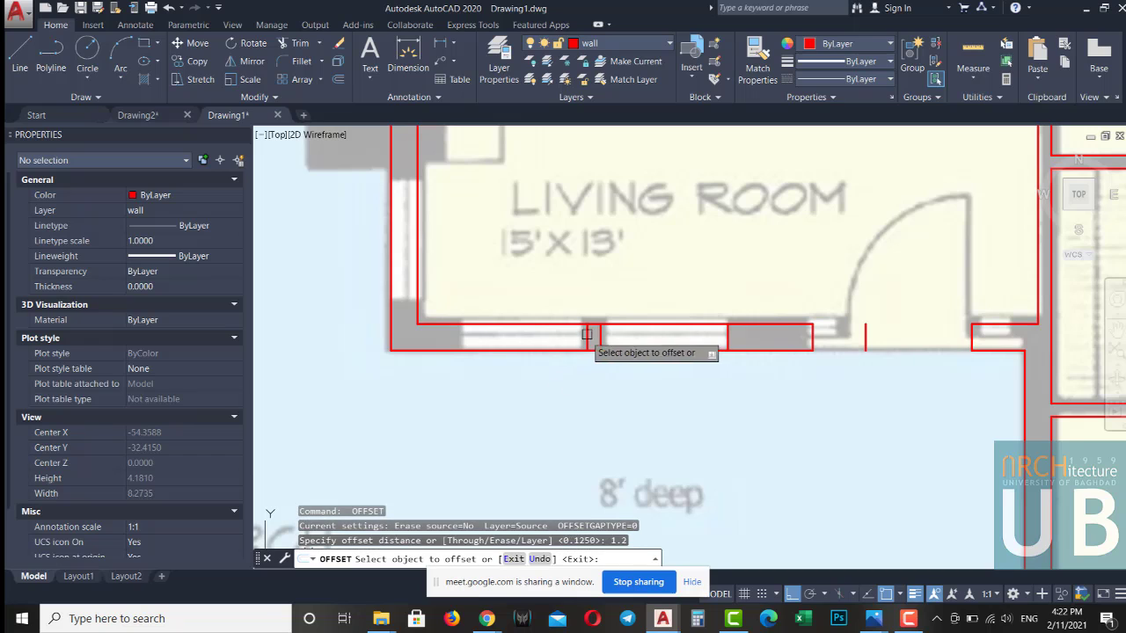
click(595, 334)
click(510, 343)
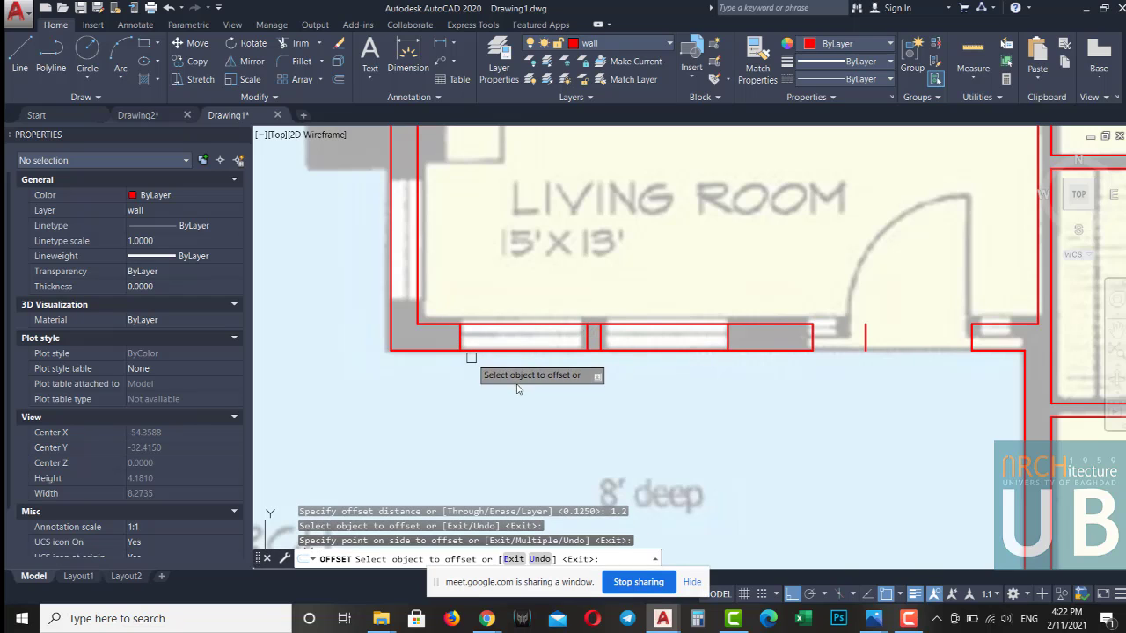
key(Escape)
Trim the wall lines across both window openings with TR
text(tr)
key(Return)
drag(568, 320, 547, 350)
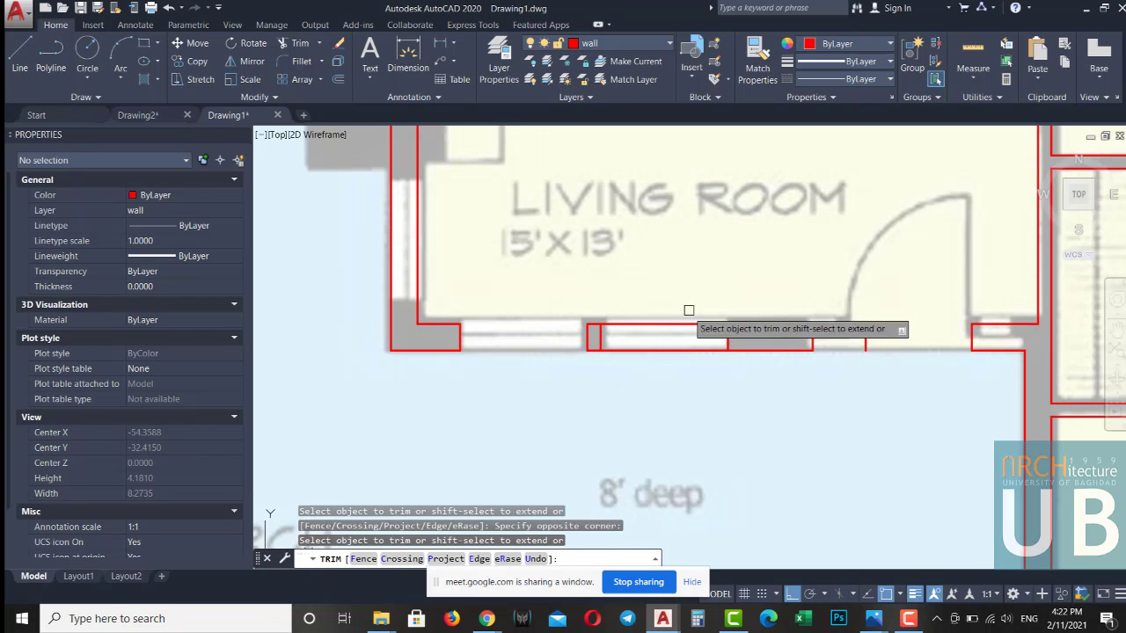
drag(686, 311, 671, 395)
key(Escape)
Erase the leftover short vertical line
drag(884, 290, 862, 352)
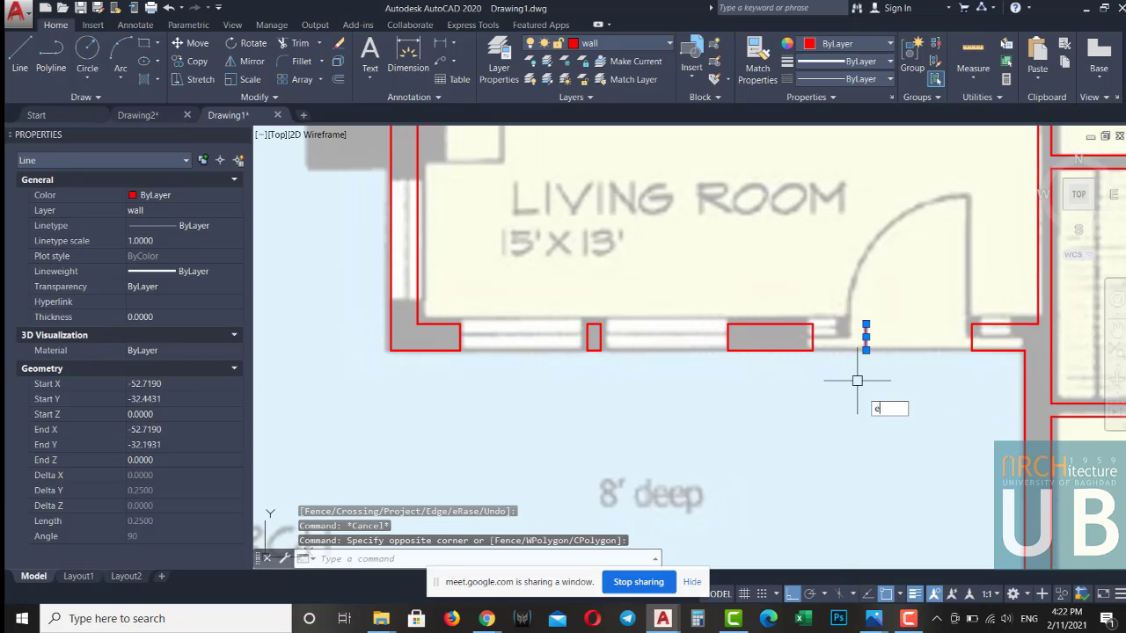
text(e)
key(Return)
scroll(680, 445, down, 5)
key(Escape)
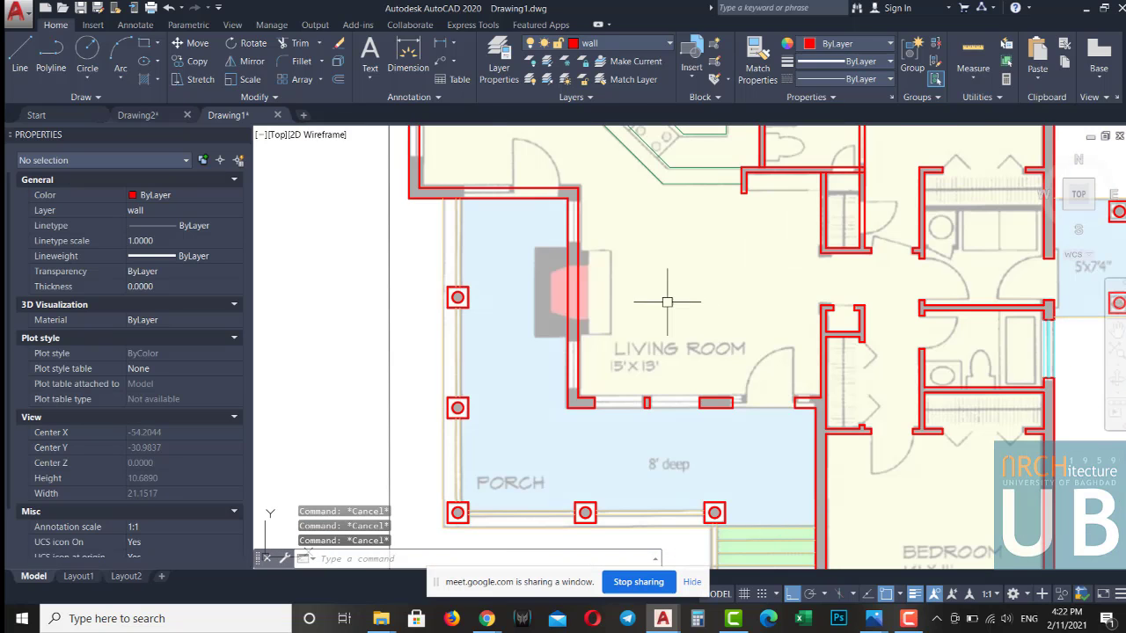
scroll(553, 324, up, 2)
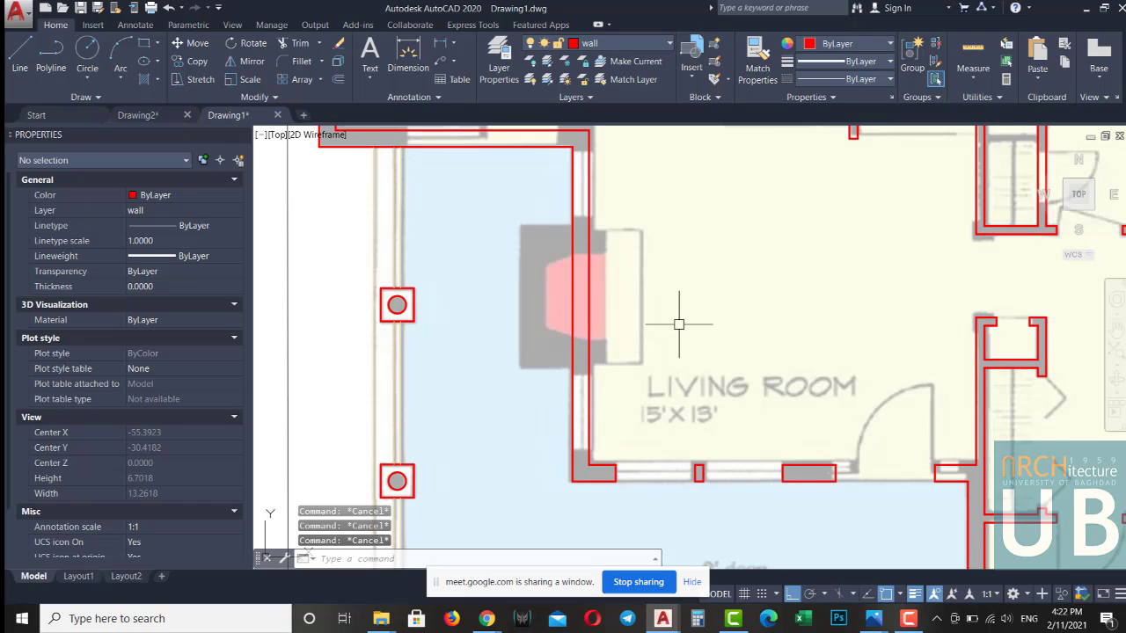
Draw a red rectangle around the fireplace block
click(145, 46)
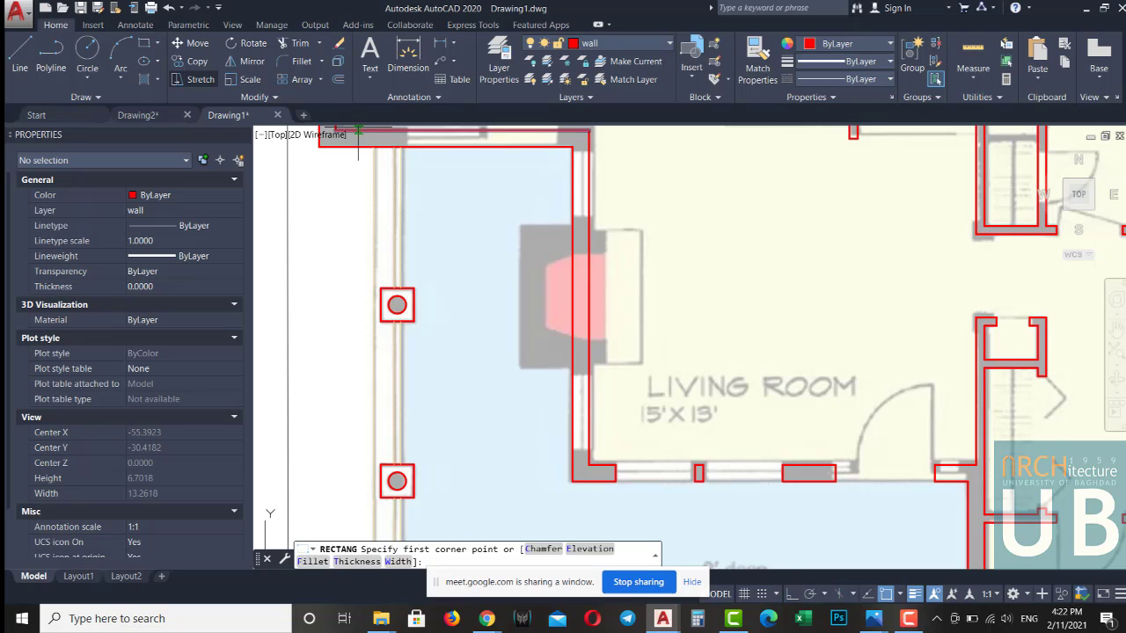
click(520, 226)
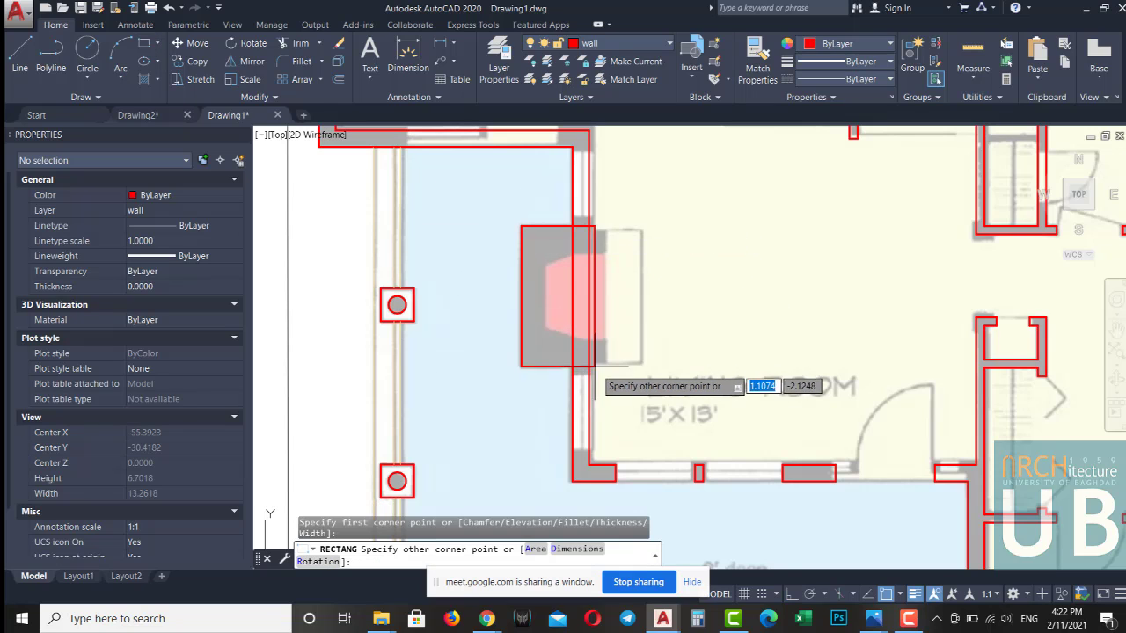
click(572, 369)
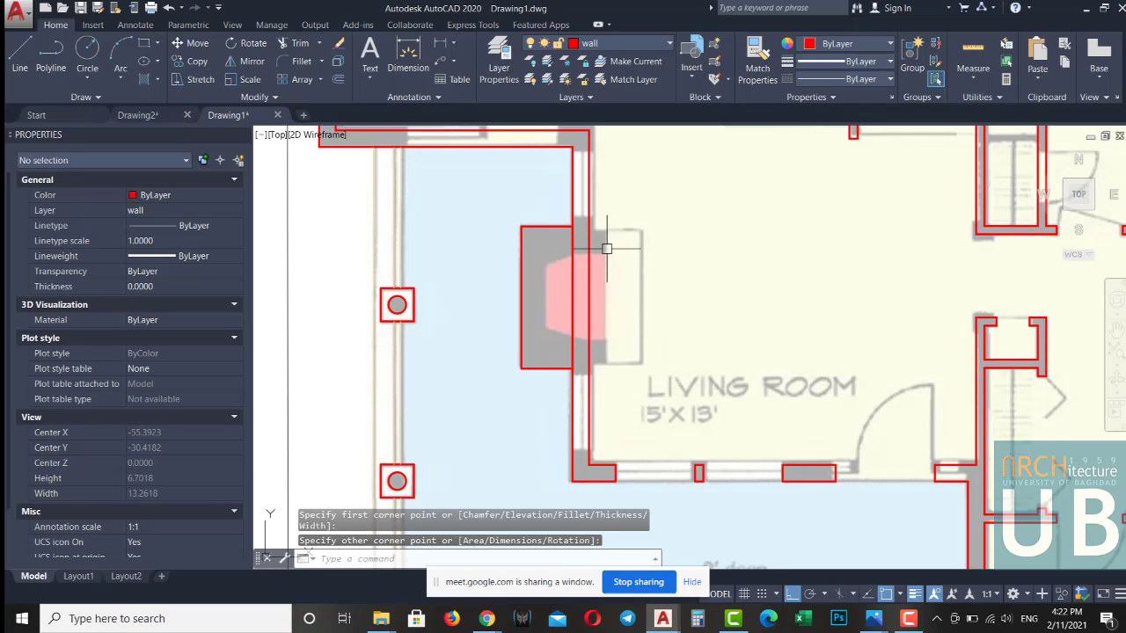
key(Return)
Draw a rectangle across the wall section beside the fireplace and begin the inner hearth rectangle
scroll(595, 234, up, 2)
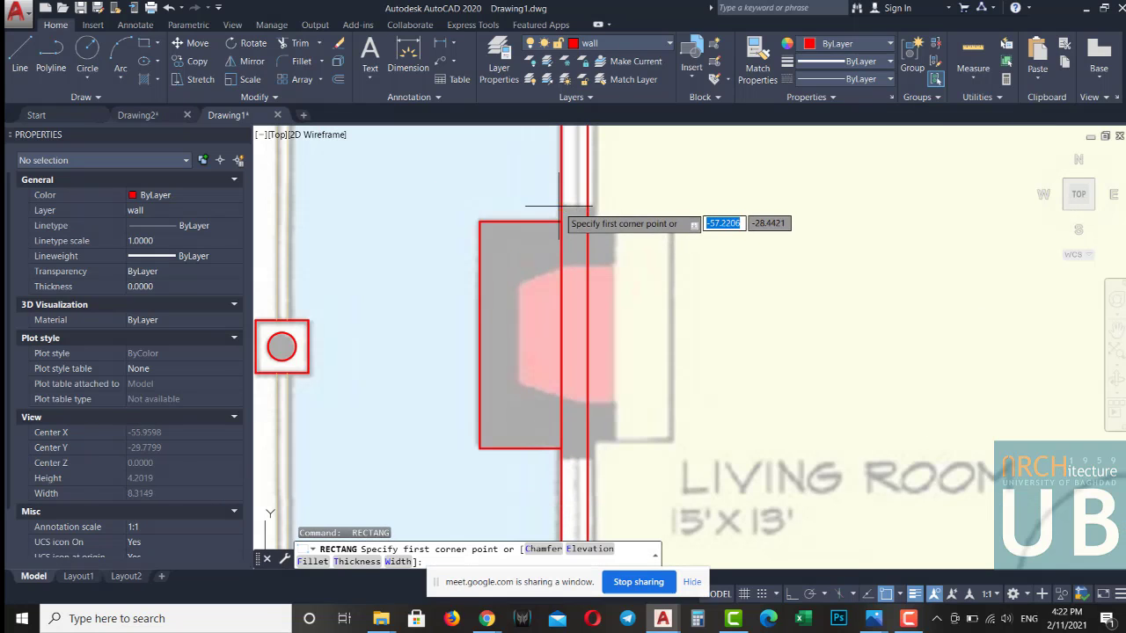
click(561, 206)
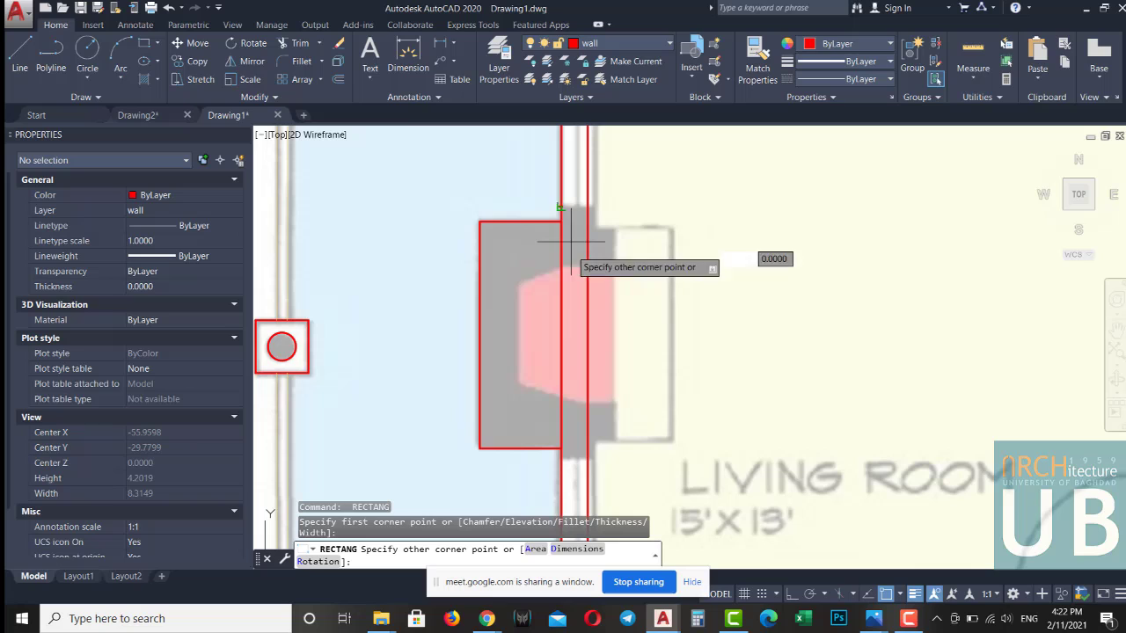
click(588, 458)
key(Return)
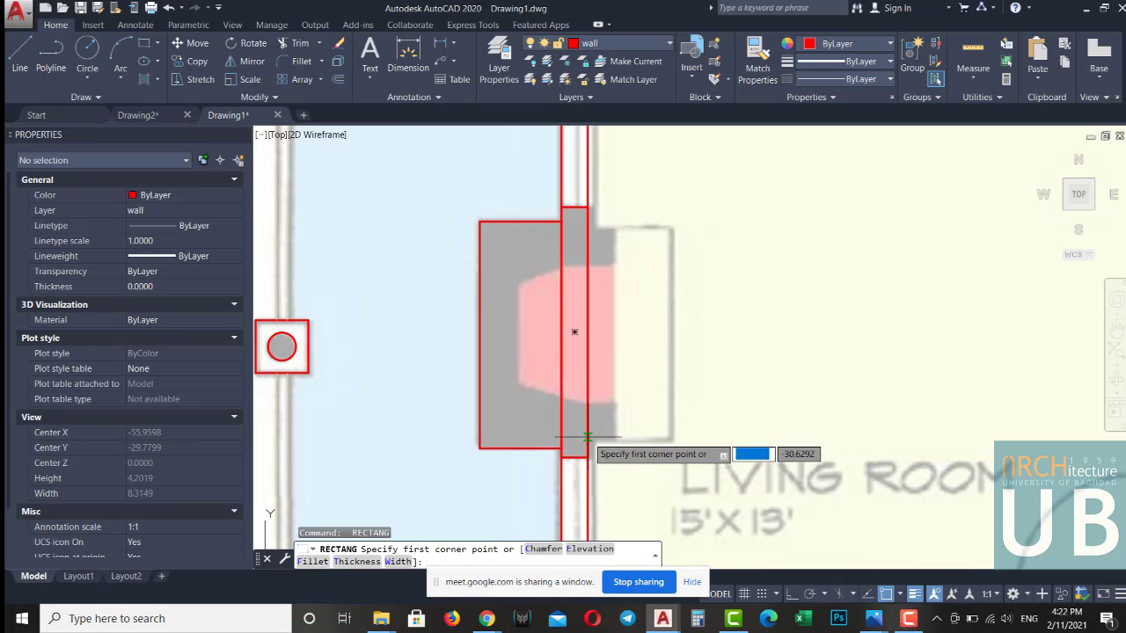
click(587, 442)
key(Escape)
key(Escape)
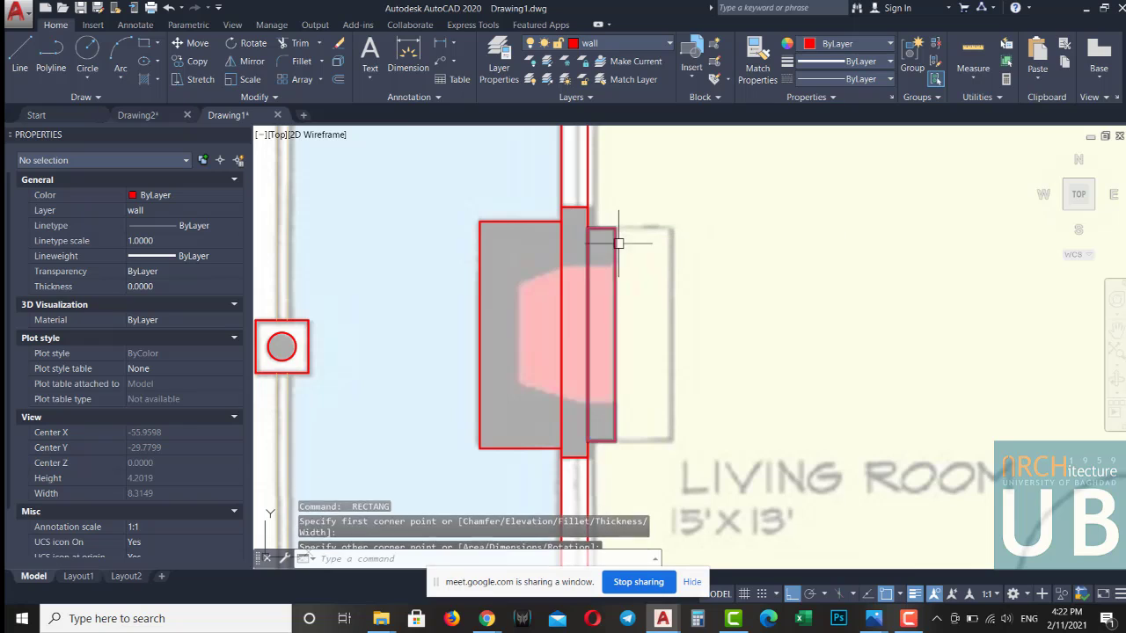
text(tr)
Start a trim and cancel it without changes
key(Return)
key(Return)
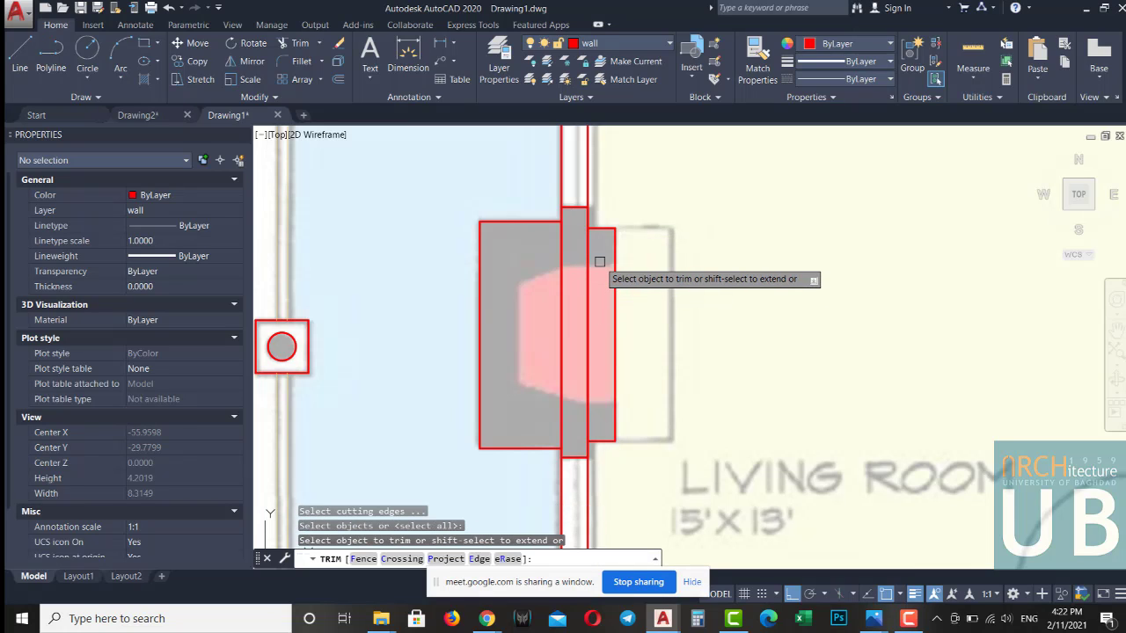
key(Escape)
scroll(607, 282, up, 2)
scroll(611, 299, up, 2)
scroll(614, 305, down, 2)
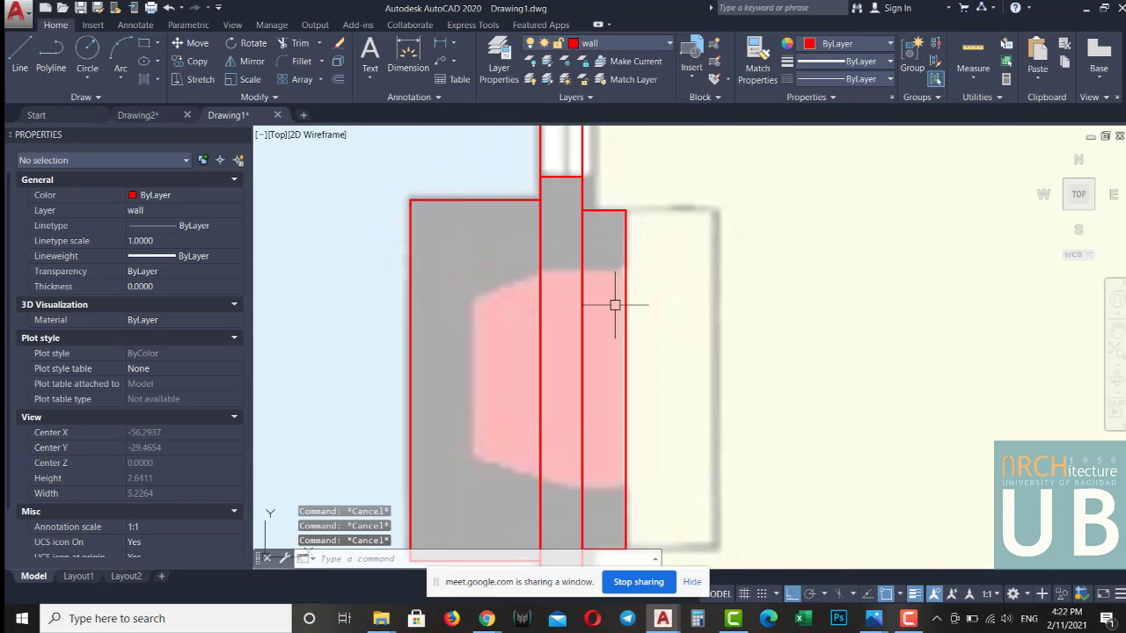
Trace the firebox's upper angled edge with line segments from the inner rectangle to the left wall line
text(l)
key(Return)
click(626, 264)
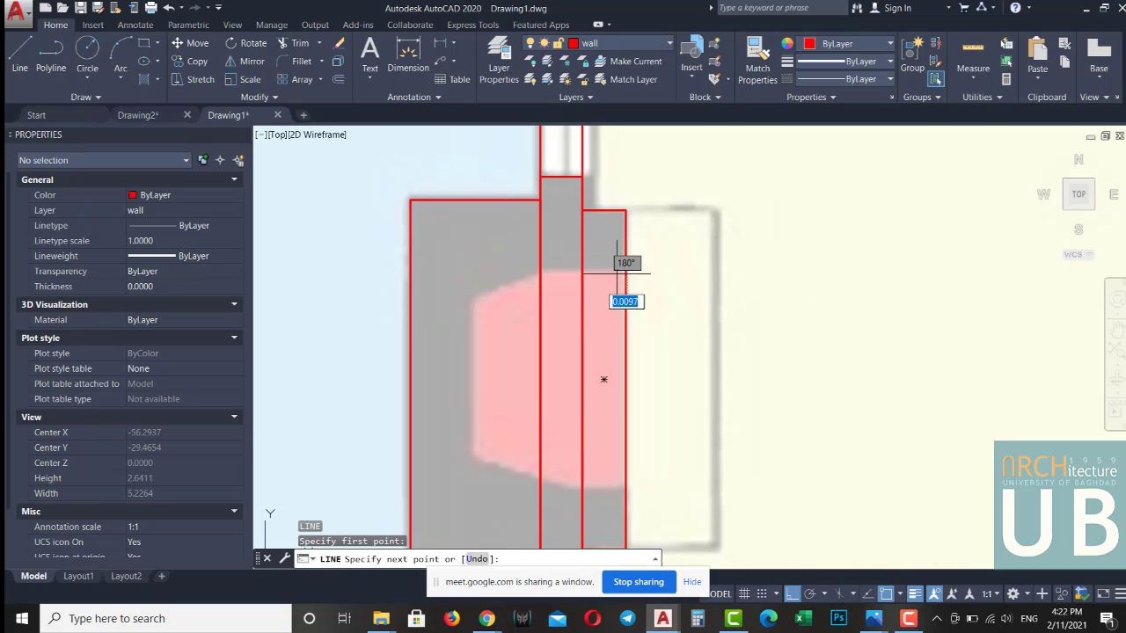
scroll(615, 278, up, 3)
click(791, 593)
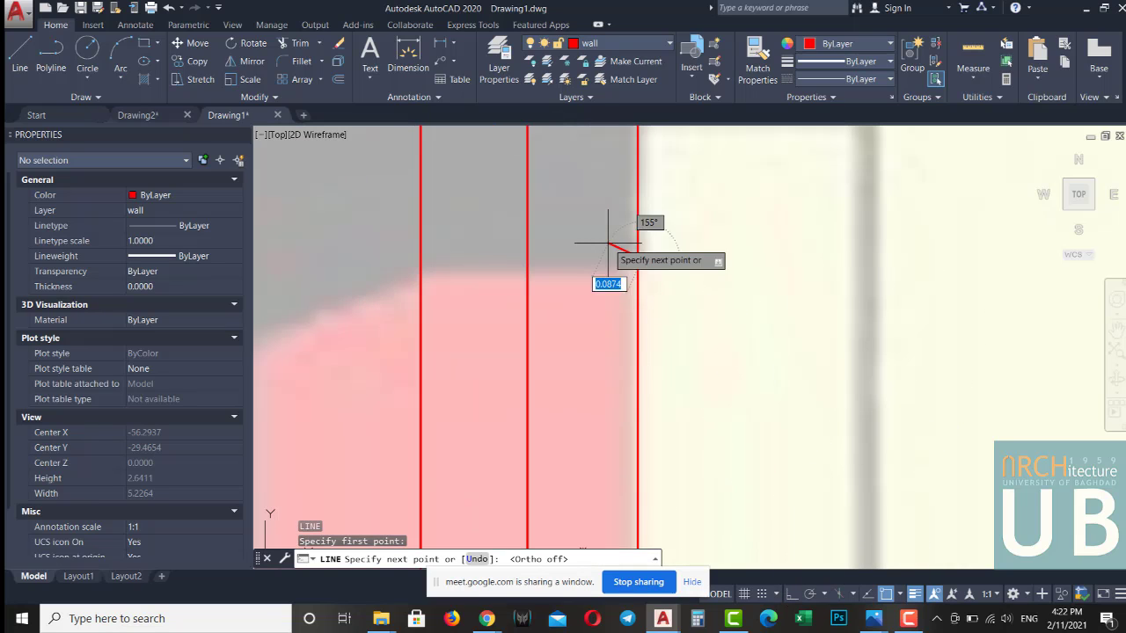
click(601, 283)
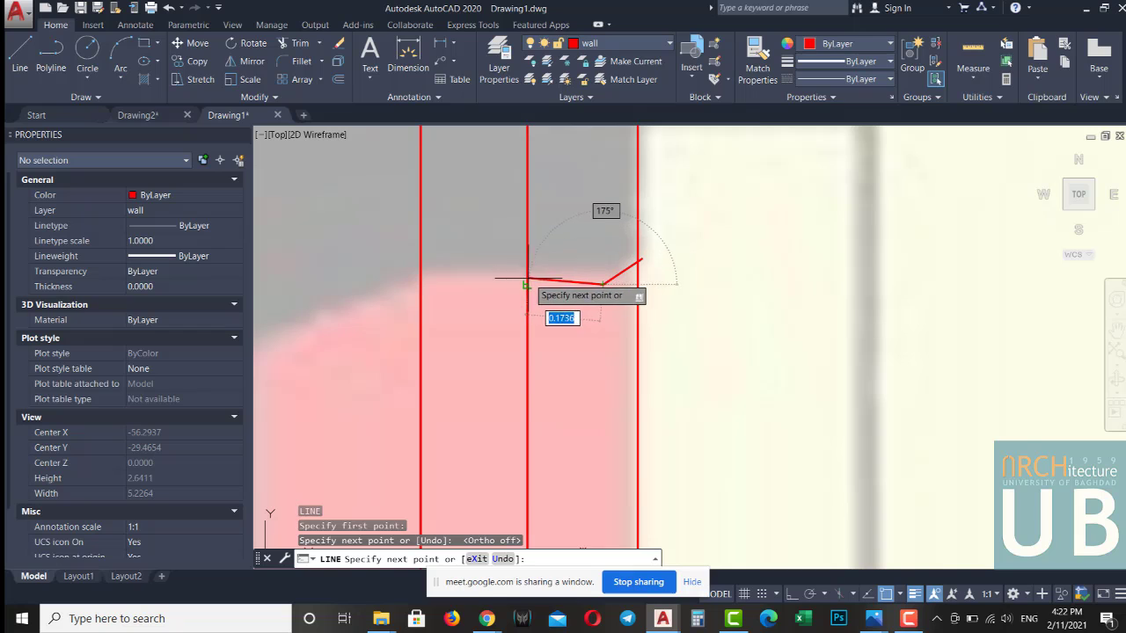
click(525, 283)
click(419, 283)
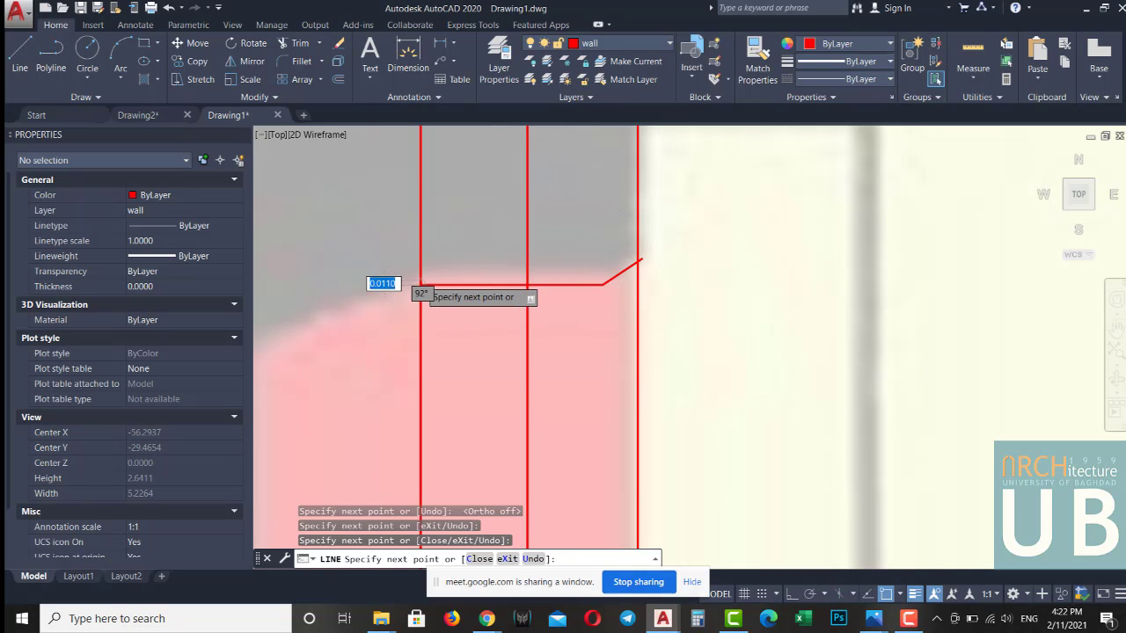
scroll(419, 283, down, 4)
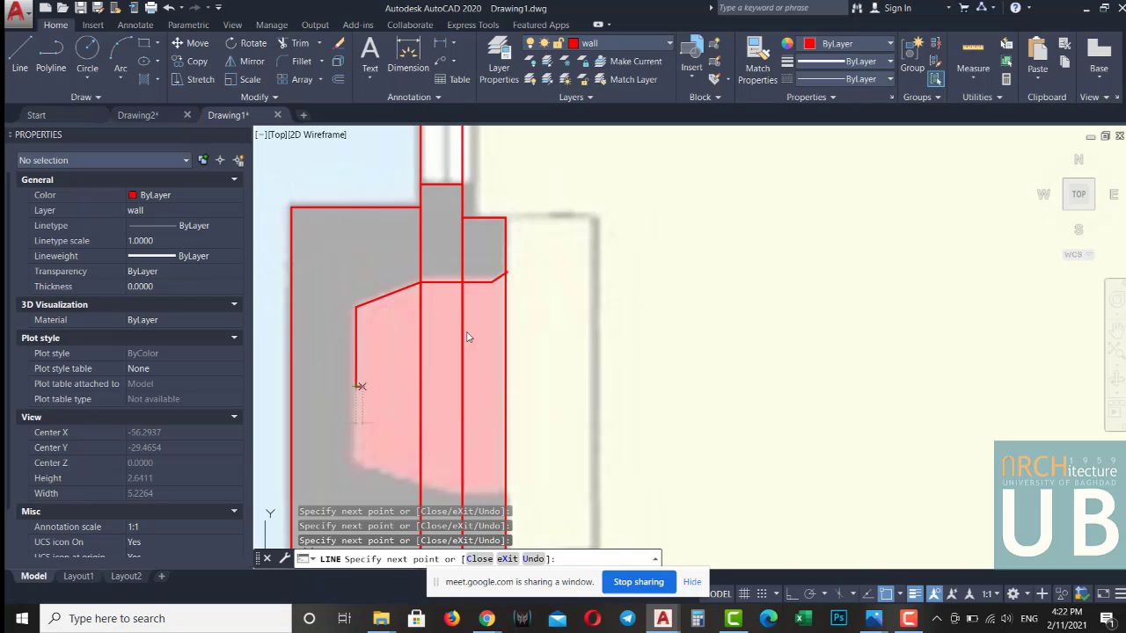
key(Escape)
key(Escape)
scroll(522, 308, down, 2)
Mirror the five firebox outline lines across a horizontal axis to complete the shape
click(585, 427)
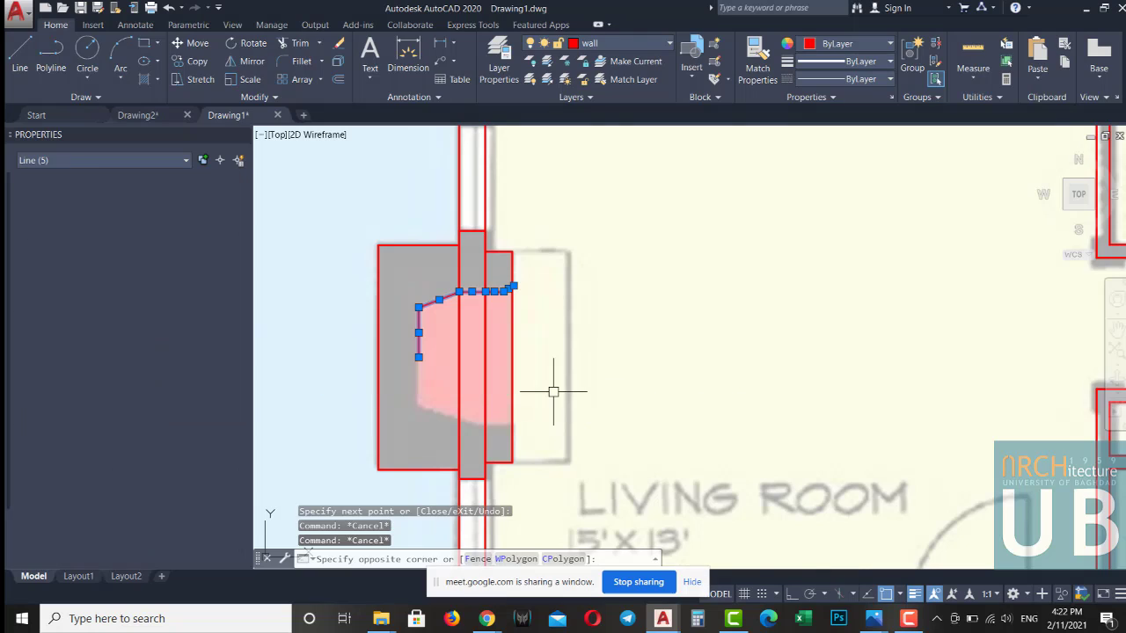
middle_drag(557, 394, 615, 372)
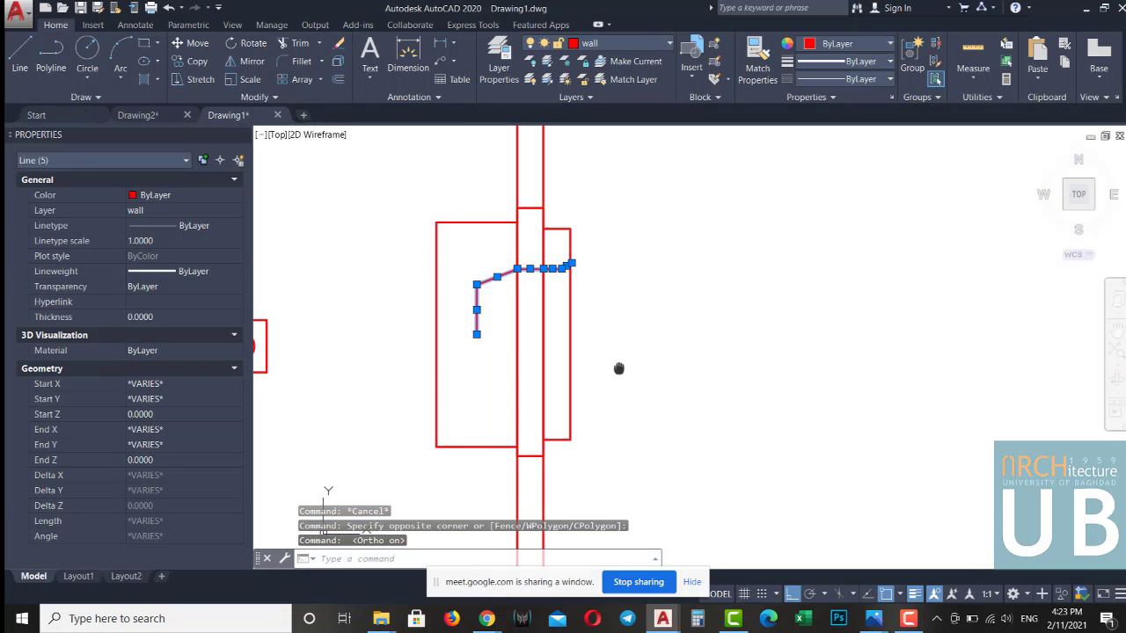
text(mi)
key(Return)
click(574, 336)
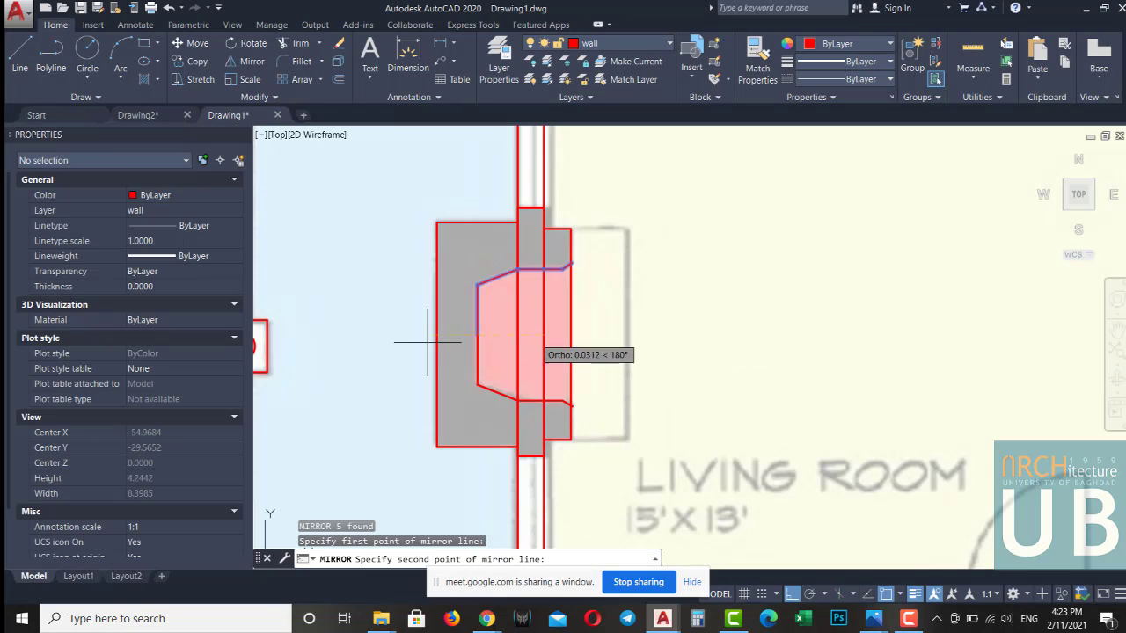
click(343, 332)
key(Escape)
text(tr)
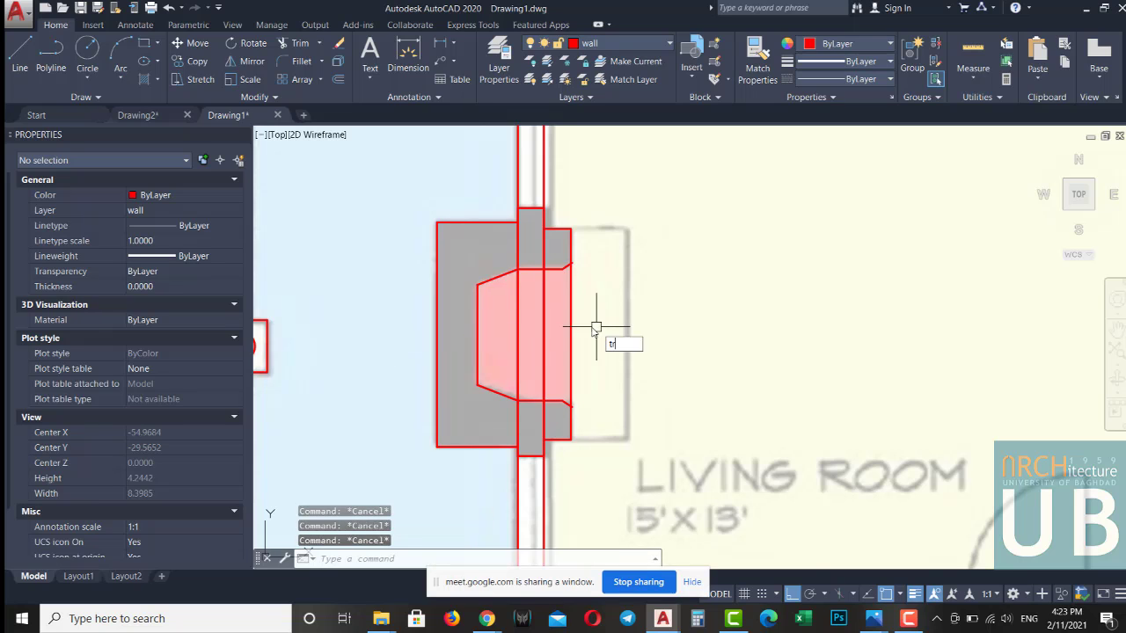
Trim the wall lines inside the hearth and the stray line at the fireplace's upper corner
key(Return)
click(605, 291)
click(502, 356)
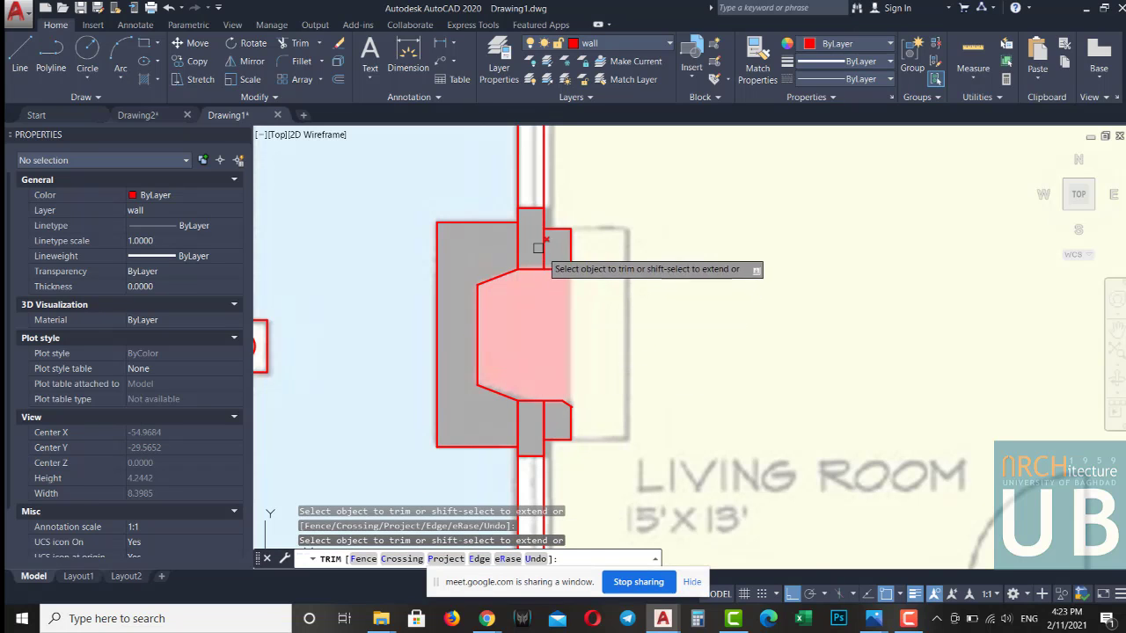
click(516, 243)
click(542, 236)
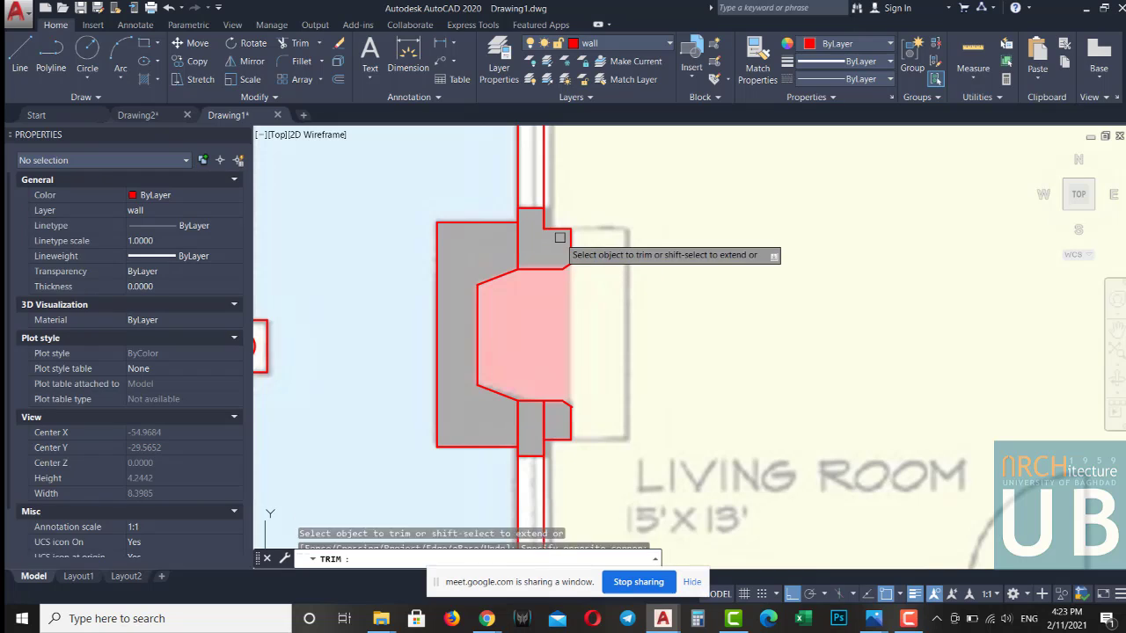
click(521, 244)
click(527, 342)
scroll(532, 426, up, 2)
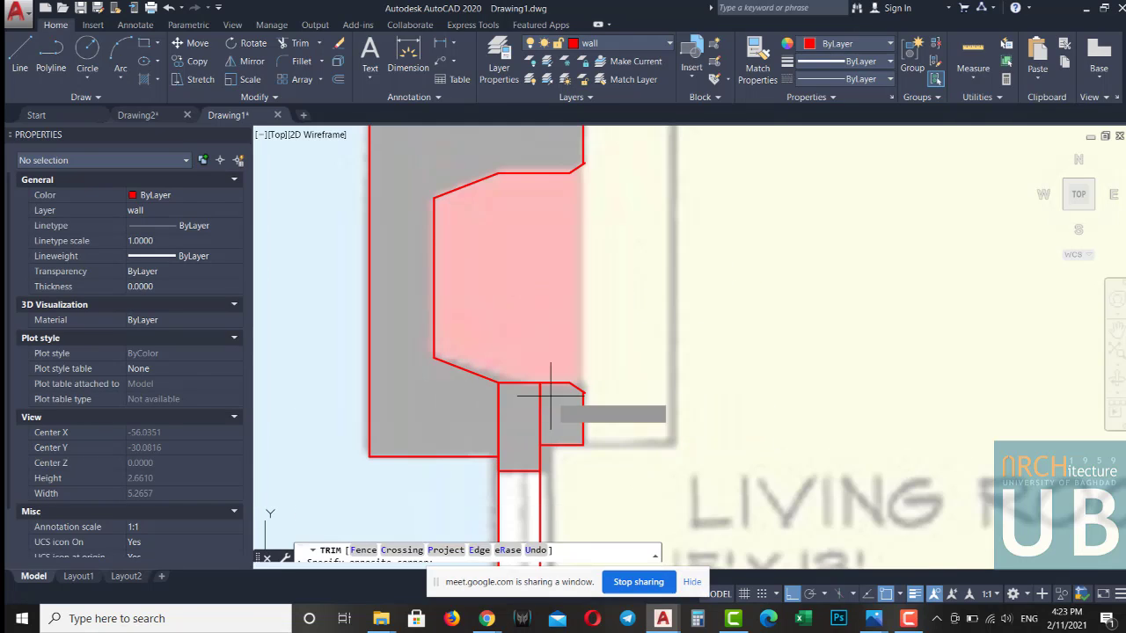
scroll(573, 456, down, 2)
scroll(615, 418, down, 2)
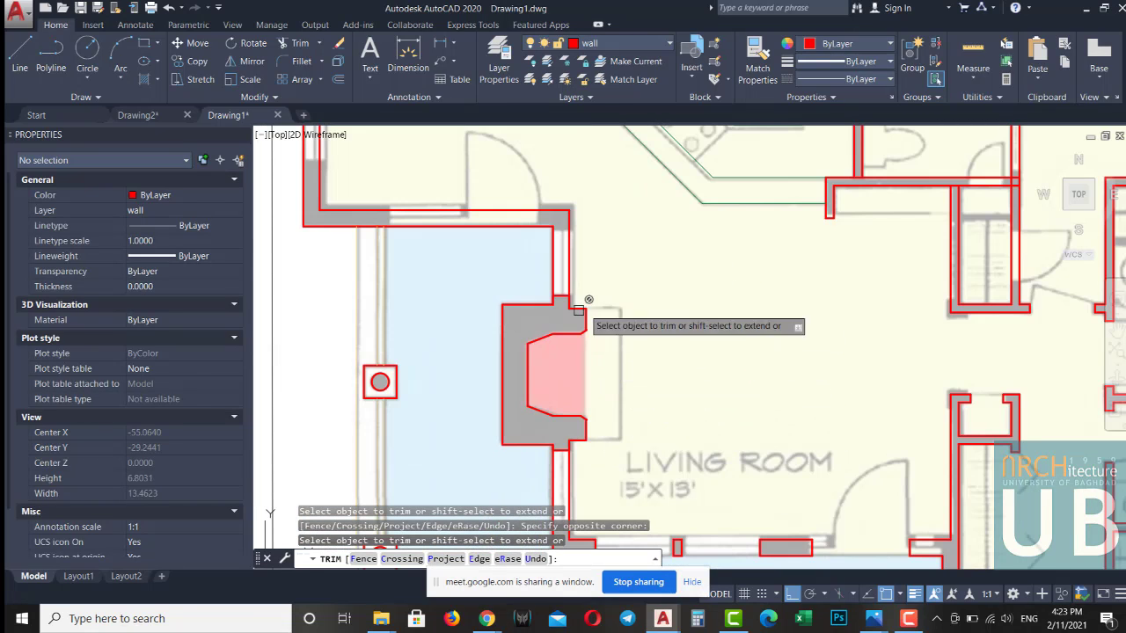
key(Escape)
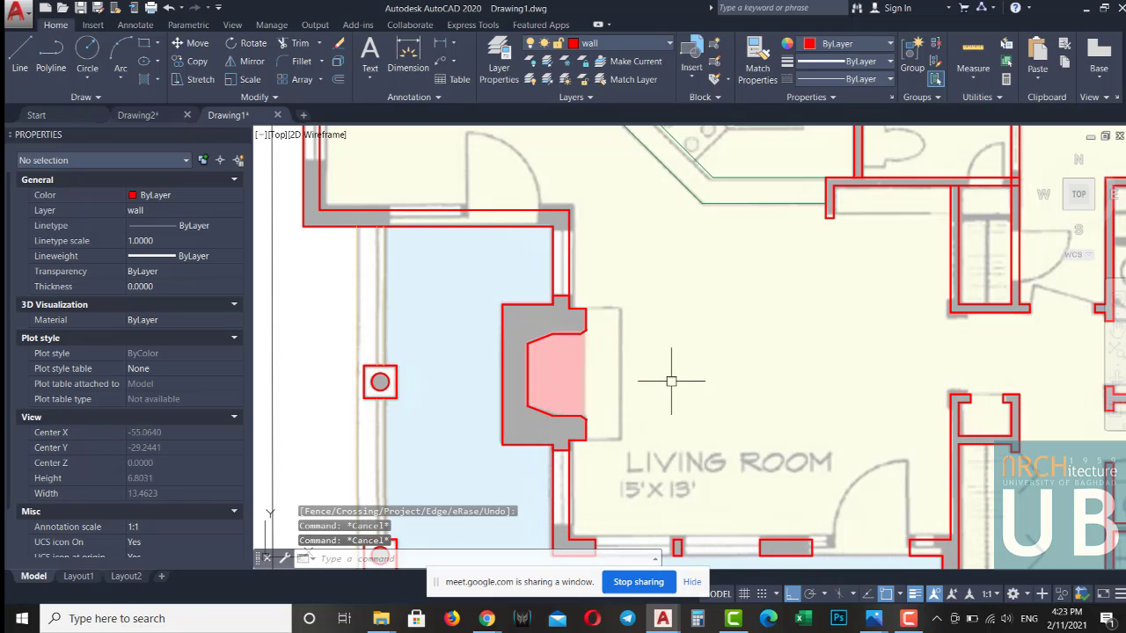
Draw a rectangle in front of the fireplace on the living-room side
text(rec)
key(Return)
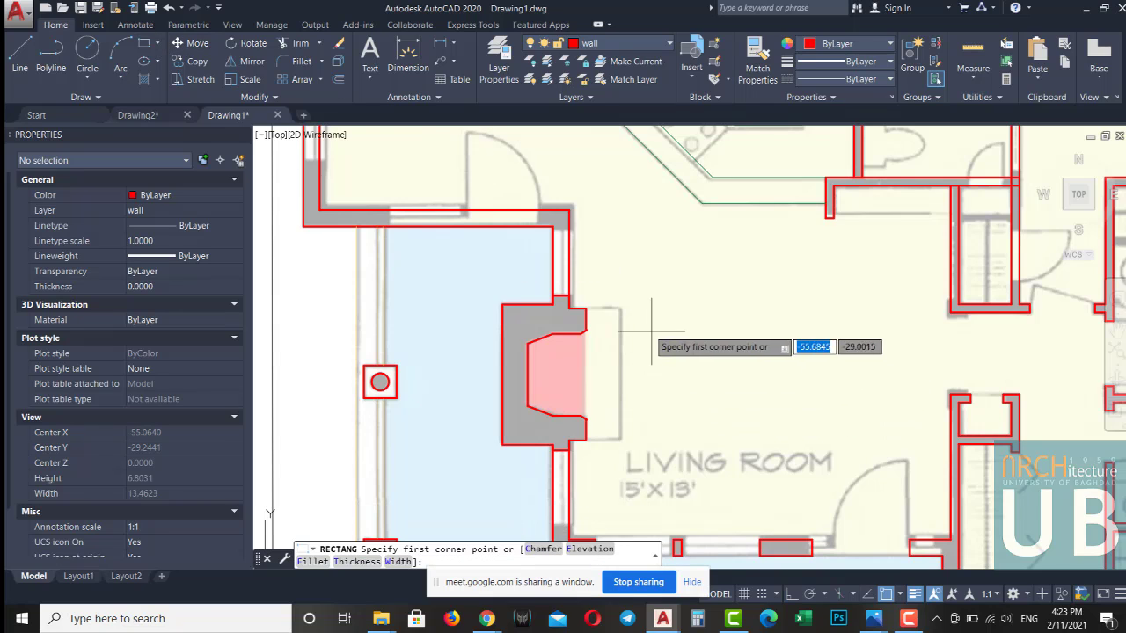
click(620, 438)
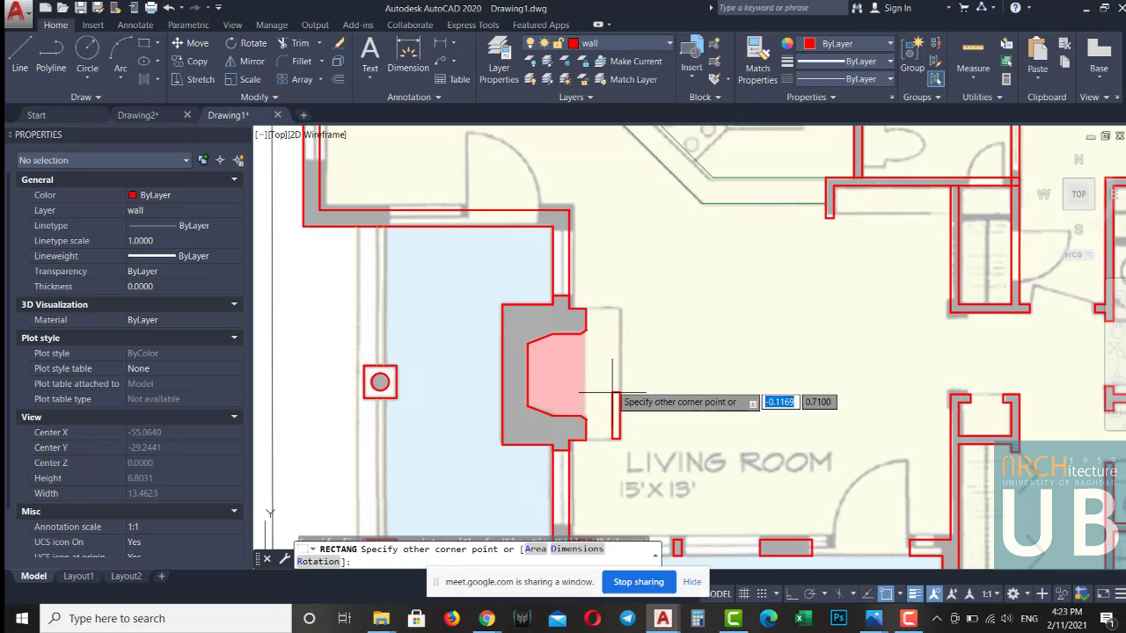
click(585, 309)
key(Escape)
key(Escape)
key(Escape)
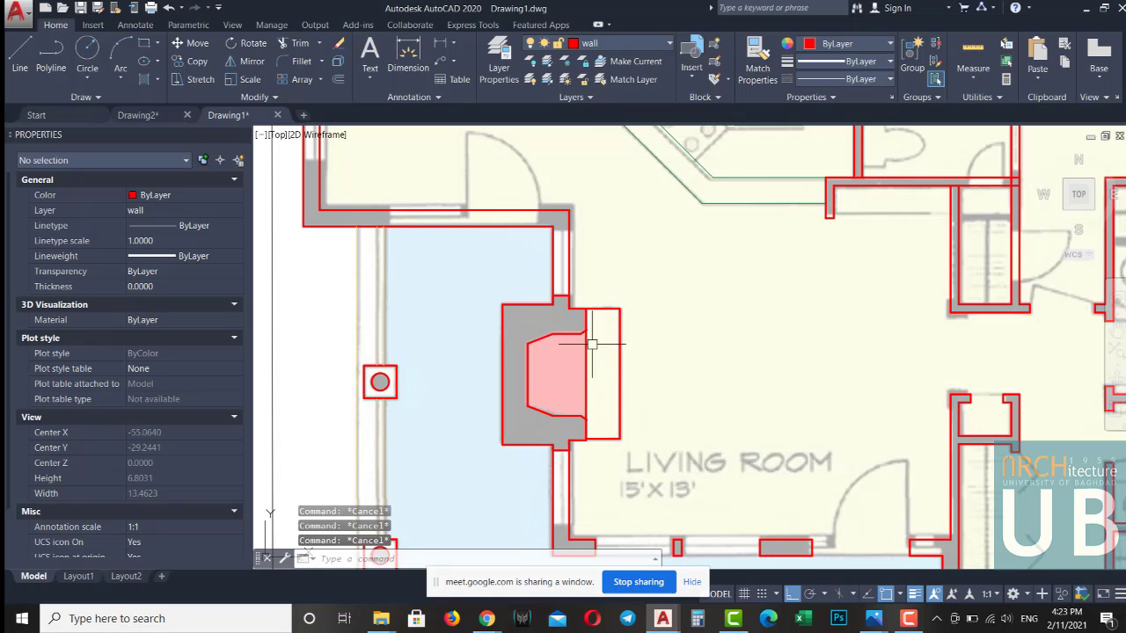
Move the new rectangle onto the fur. layer
click(625, 362)
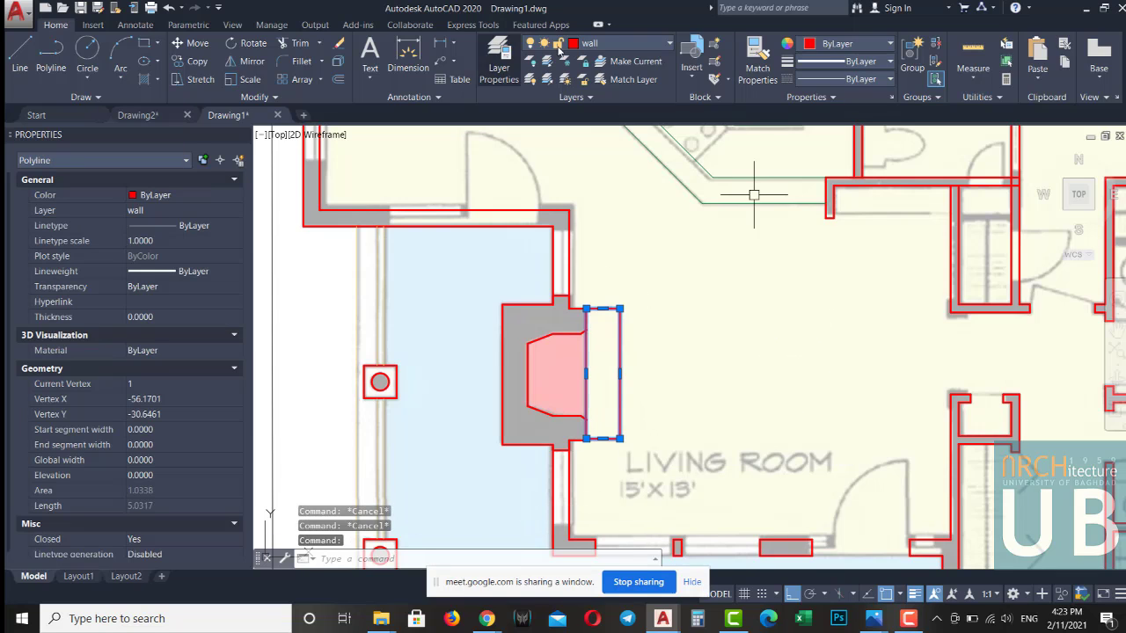
click(613, 46)
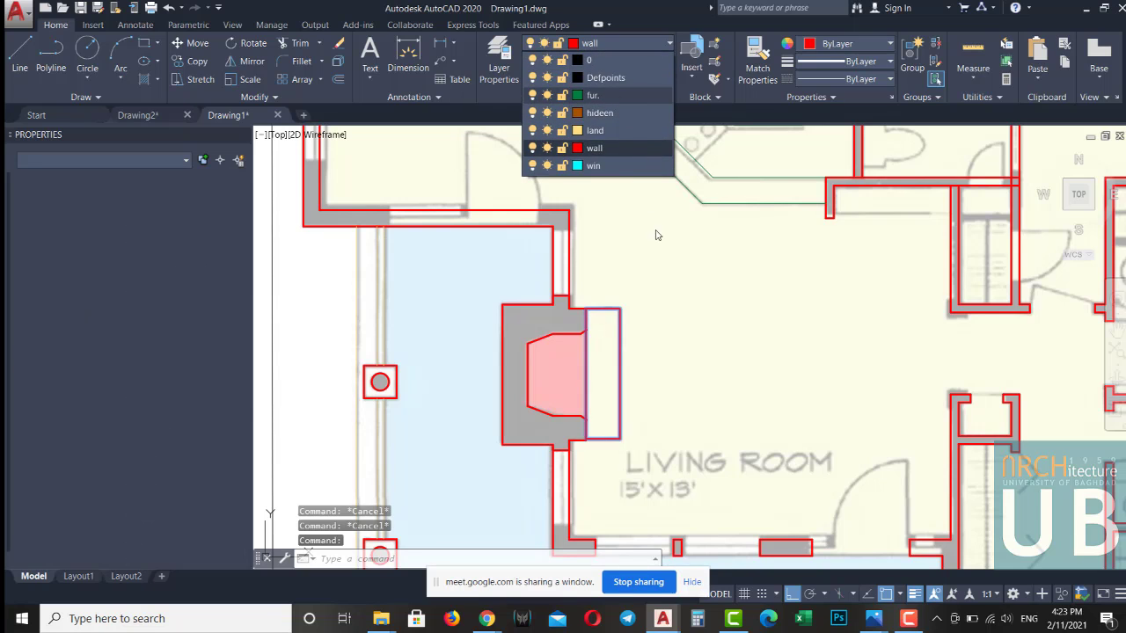
click(596, 95)
key(Escape)
scroll(715, 401, down, 2)
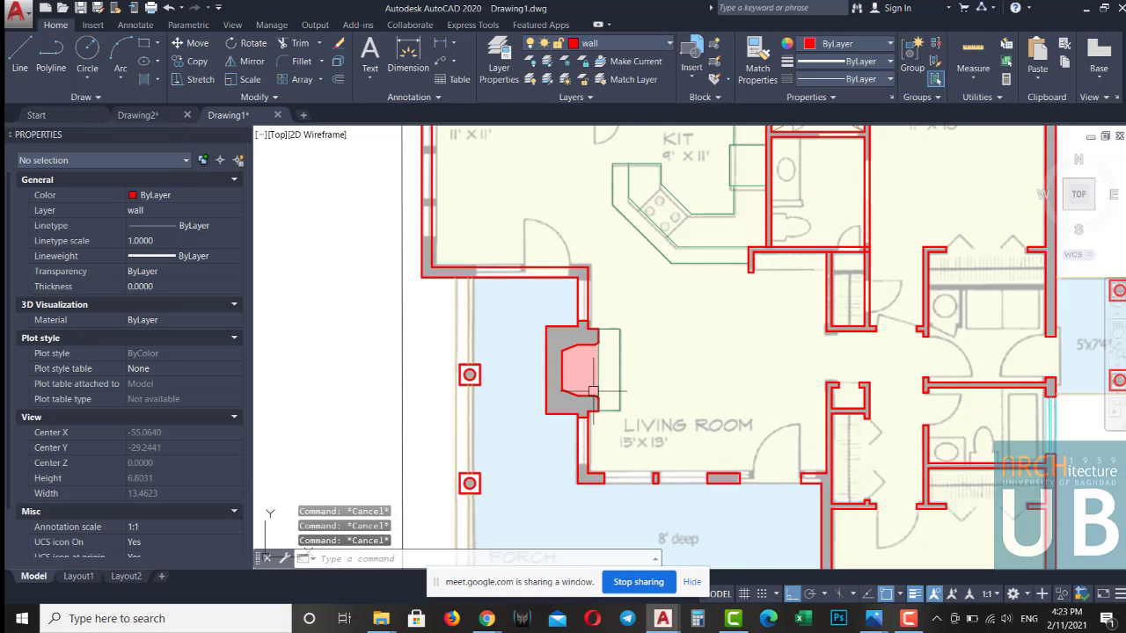
Offset the living-room wall line left by 0.25, then by 1
scroll(519, 324, up, 2)
scroll(527, 322, up, 1)
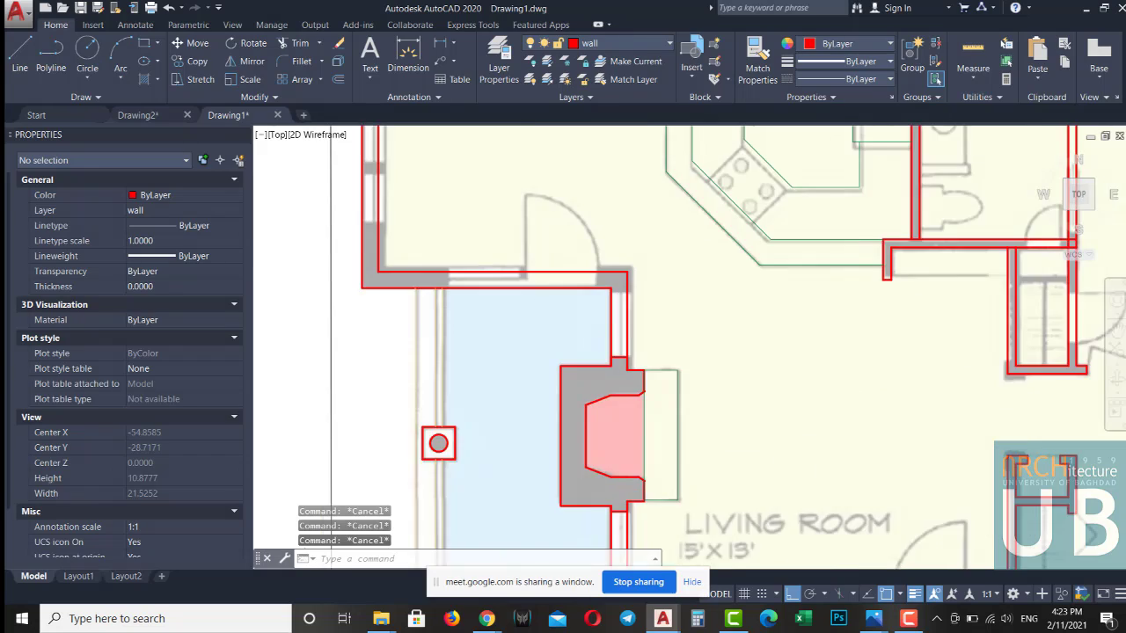
scroll(616, 308, up, 1)
click(633, 299)
text(o)
key(Return)
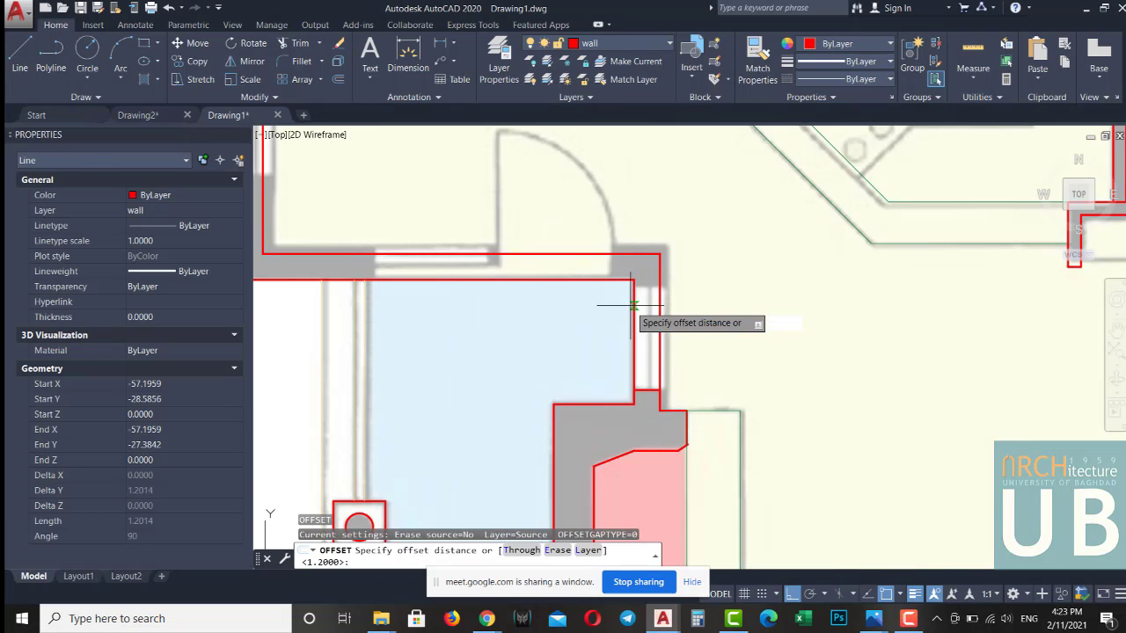
text(.25)
key(Return)
click(632, 299)
click(616, 308)
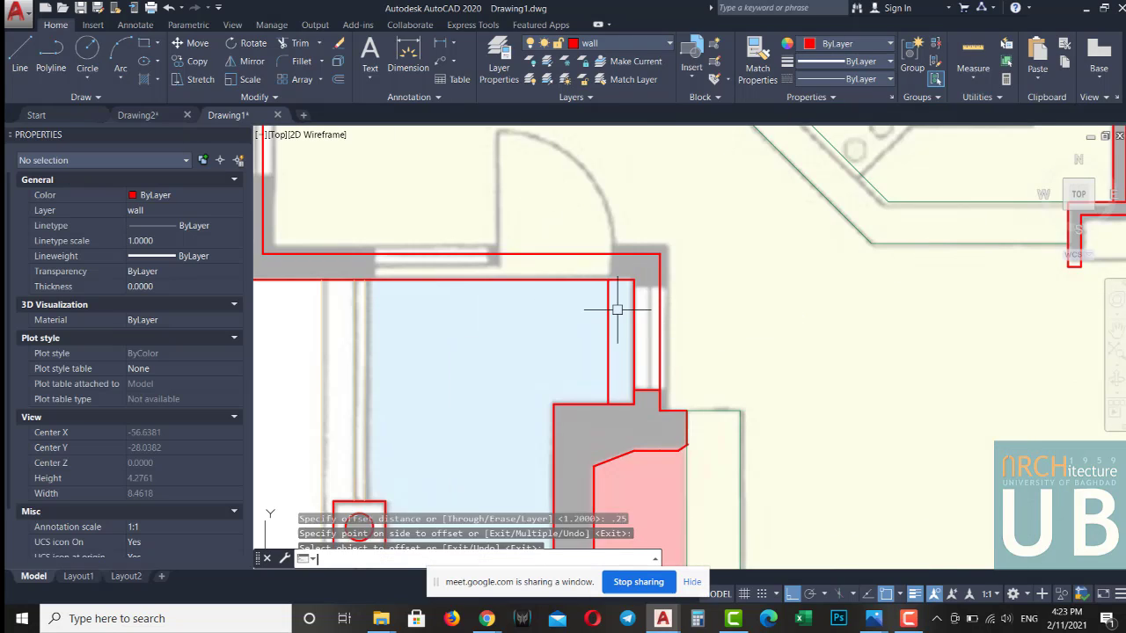
key(Return)
key(Return)
text(1)
key(Return)
click(607, 308)
click(504, 321)
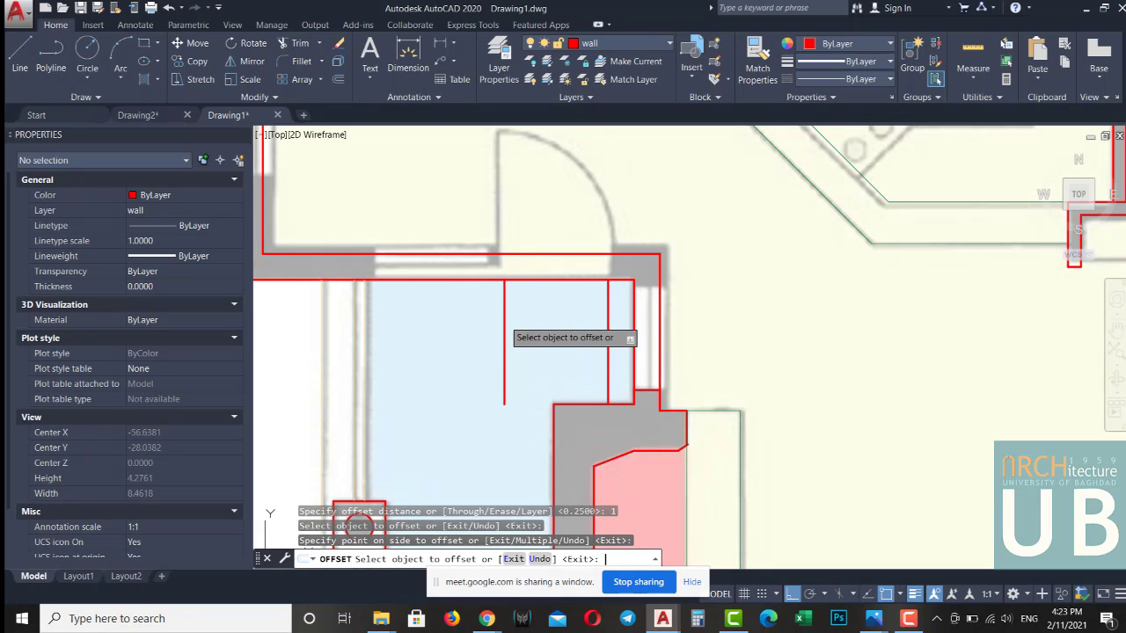
Add further offset copies to the left at 0.125 and 1.2
key(Return)
key(Return)
text(.125)
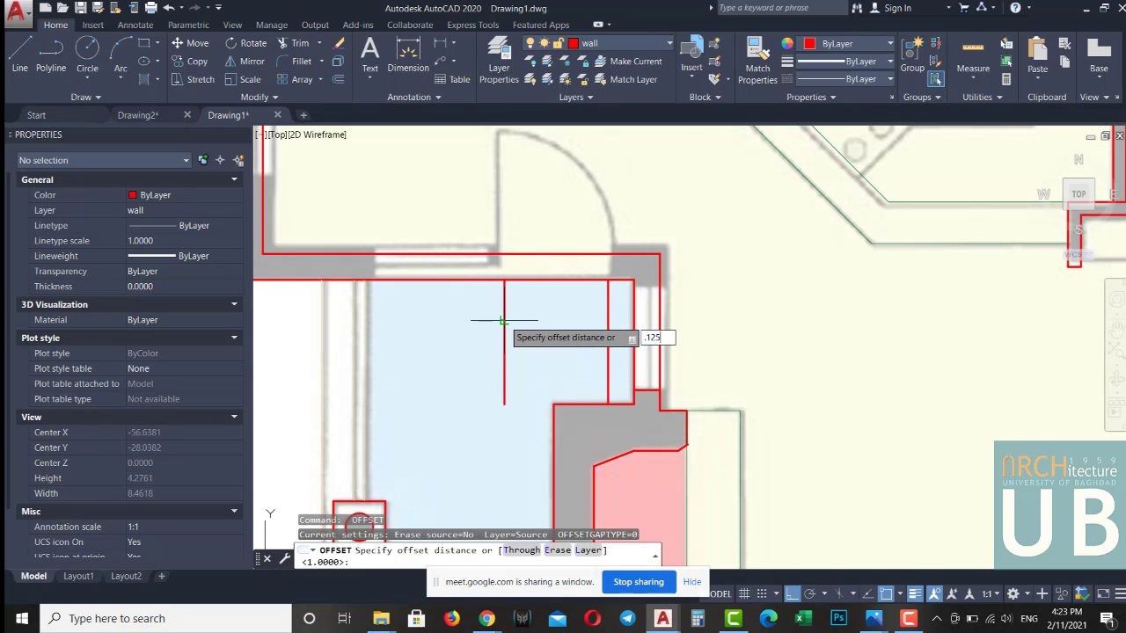
key(Return)
click(504, 320)
click(469, 325)
key(Return)
key(Return)
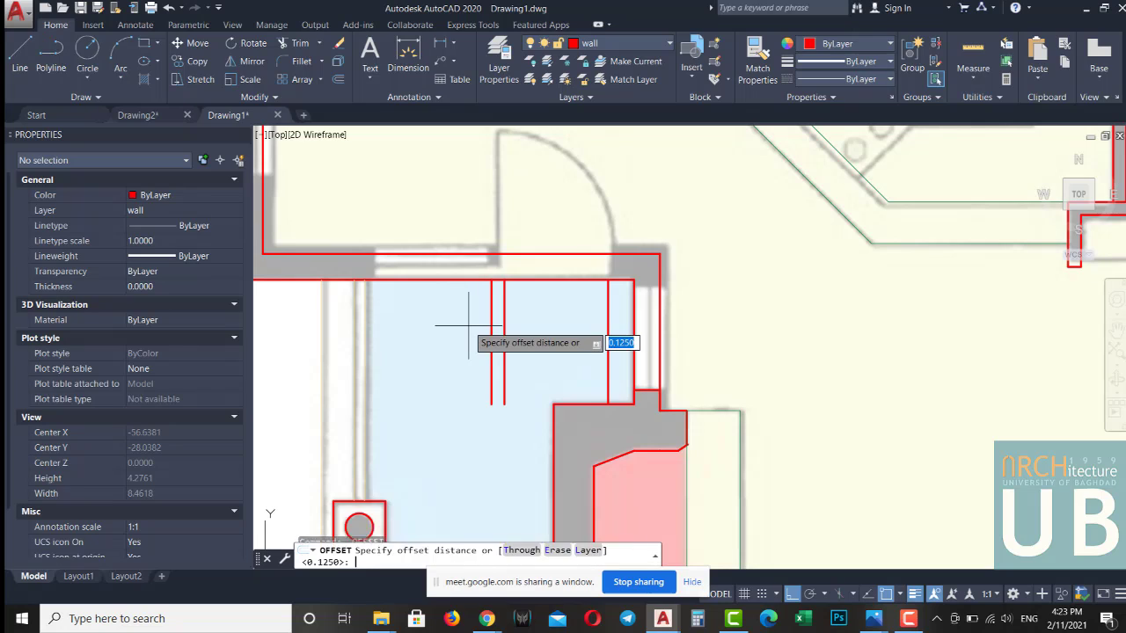
key(Return)
click(491, 315)
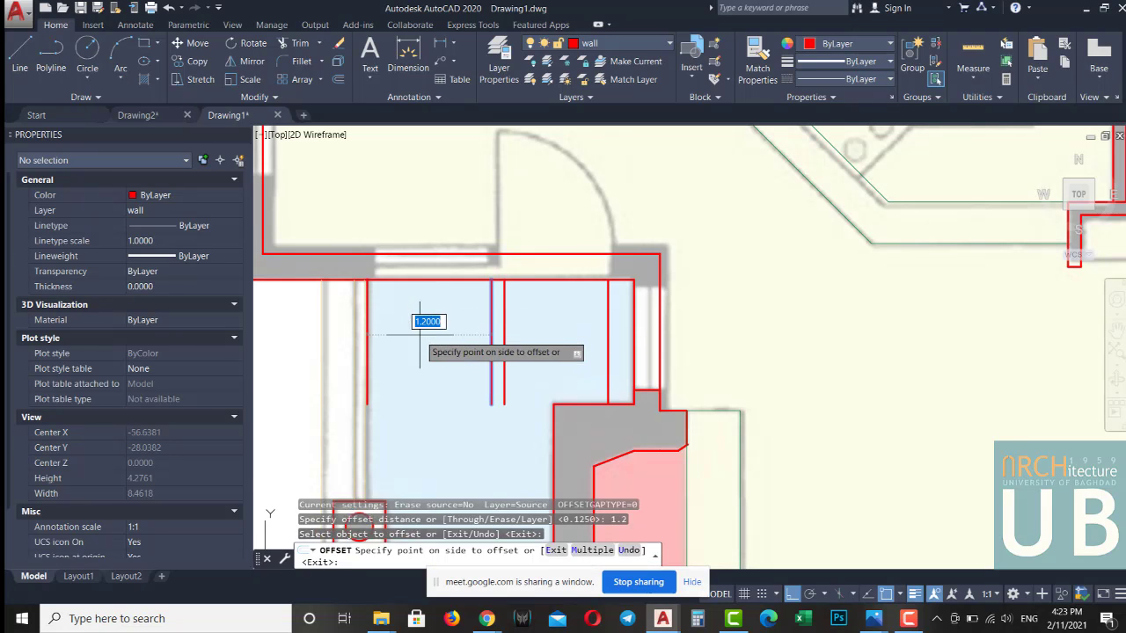
click(444, 327)
key(Return)
Extend the new vertical lines up to the top wall
key(Return)
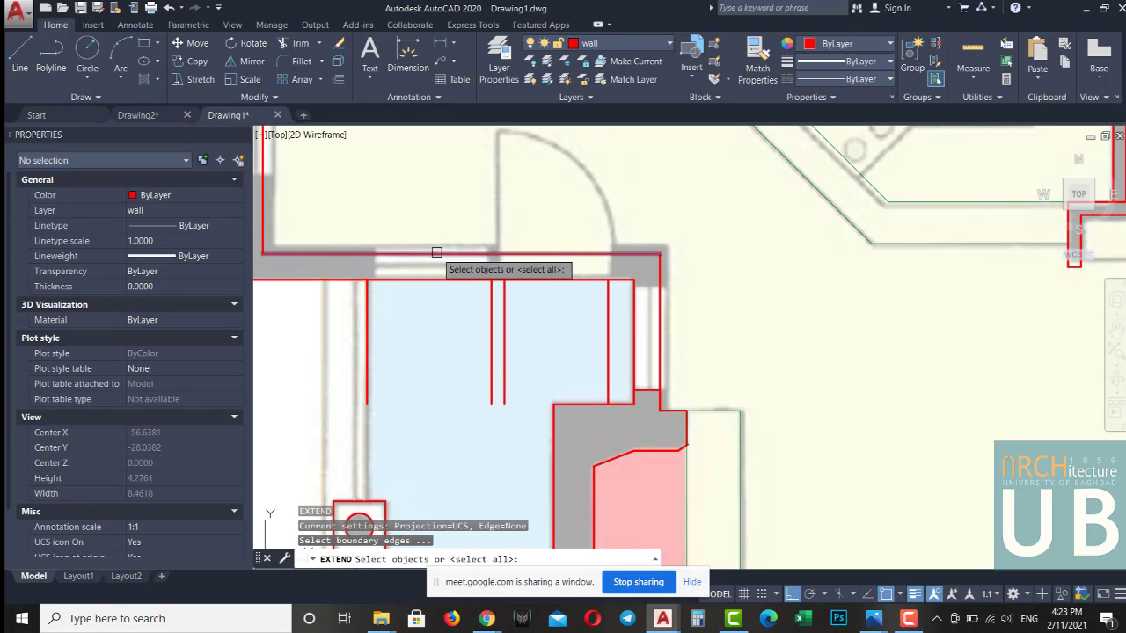
click(441, 254)
key(Return)
click(510, 296)
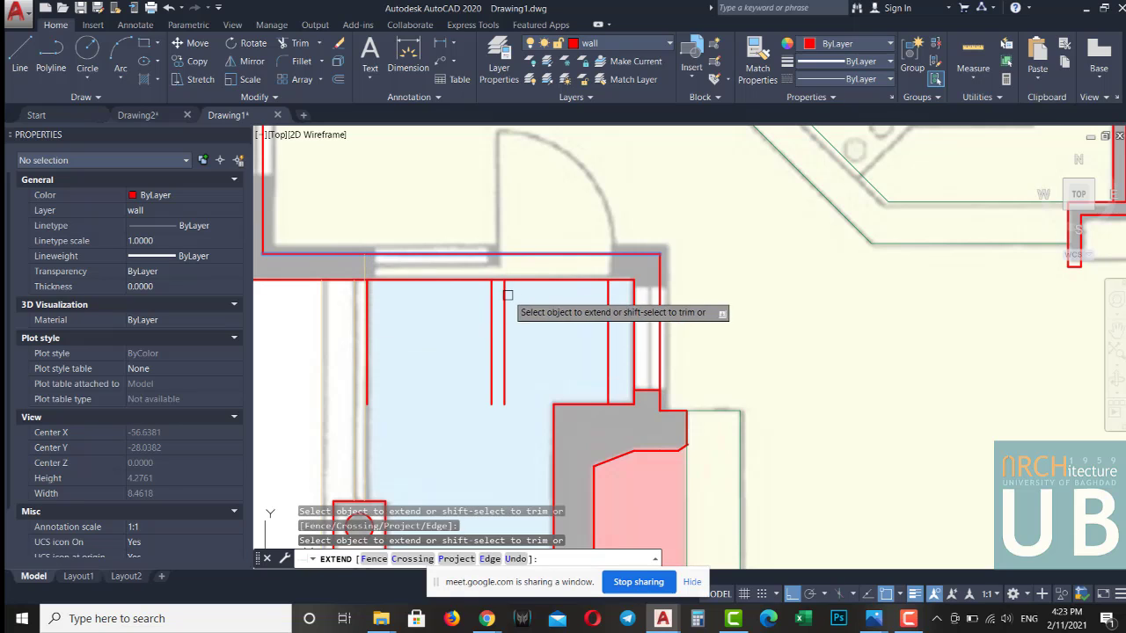
click(444, 305)
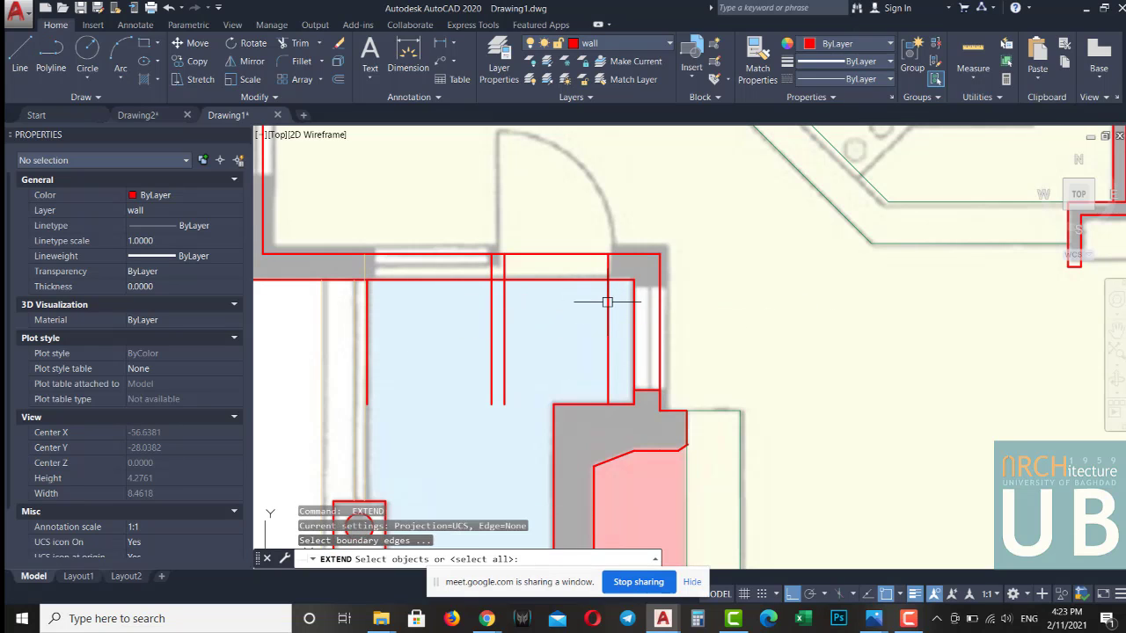
Trim the new vertical lines below the horizontal cutting line
text(tr)
key(Return)
click(577, 281)
key(Return)
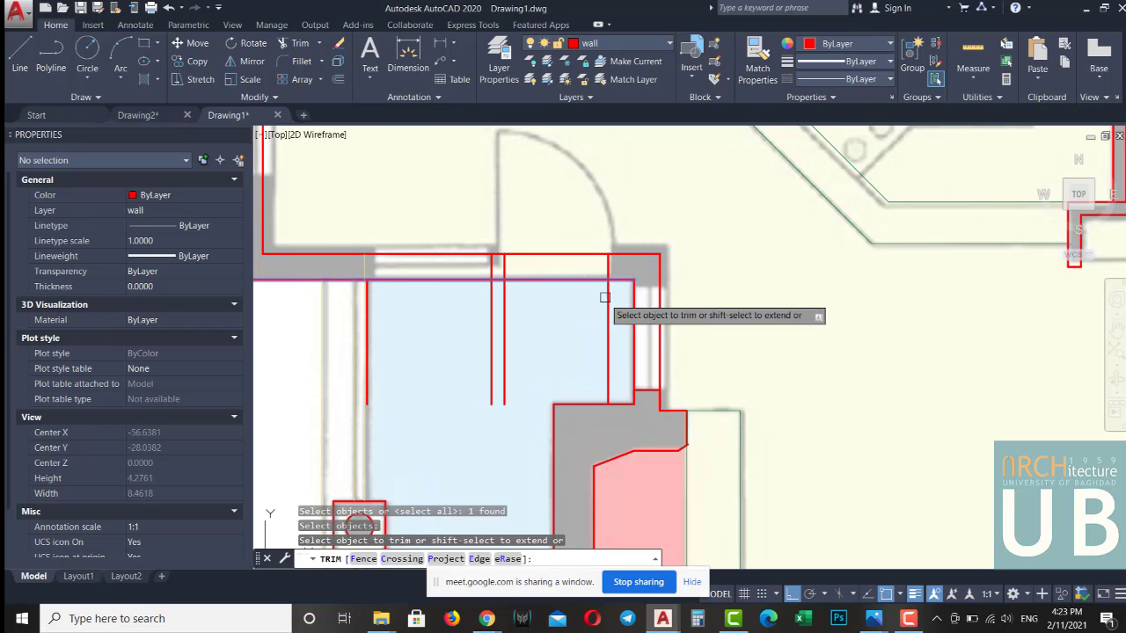
click(607, 303)
click(532, 297)
click(469, 319)
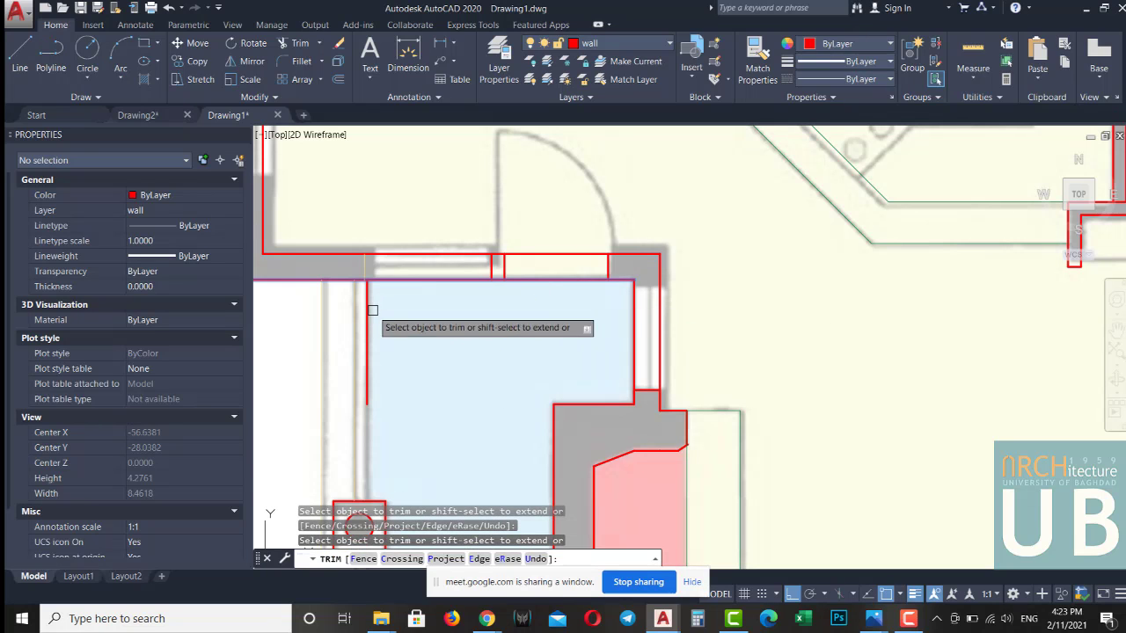
scroll(369, 308, up, 4)
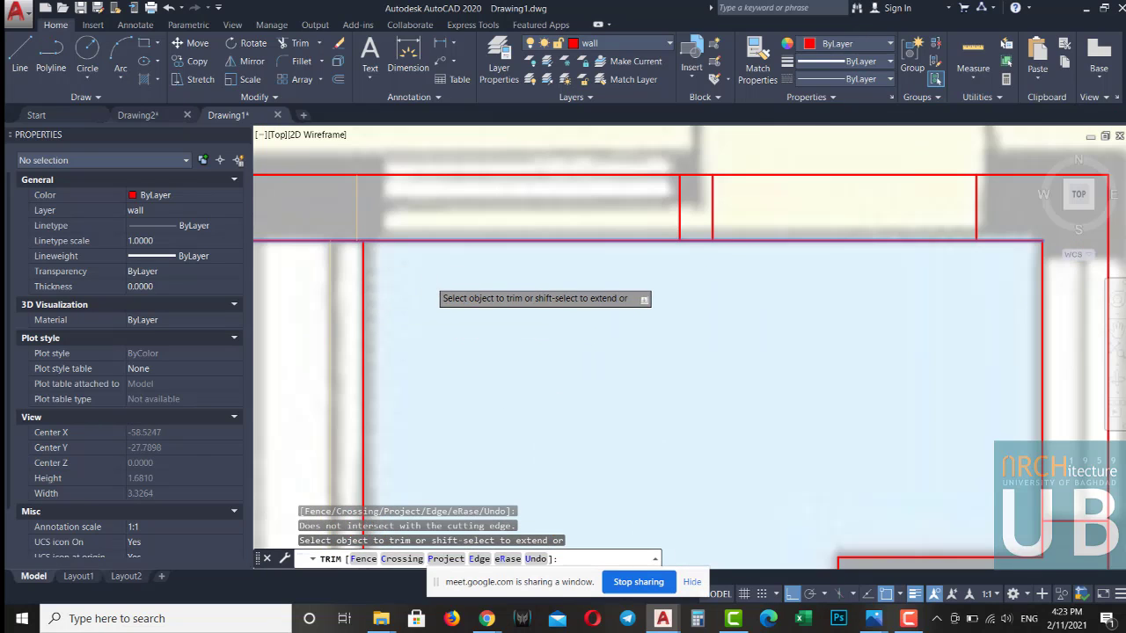
scroll(438, 284, down, 4)
key(Escape)
key(Escape)
key(Return)
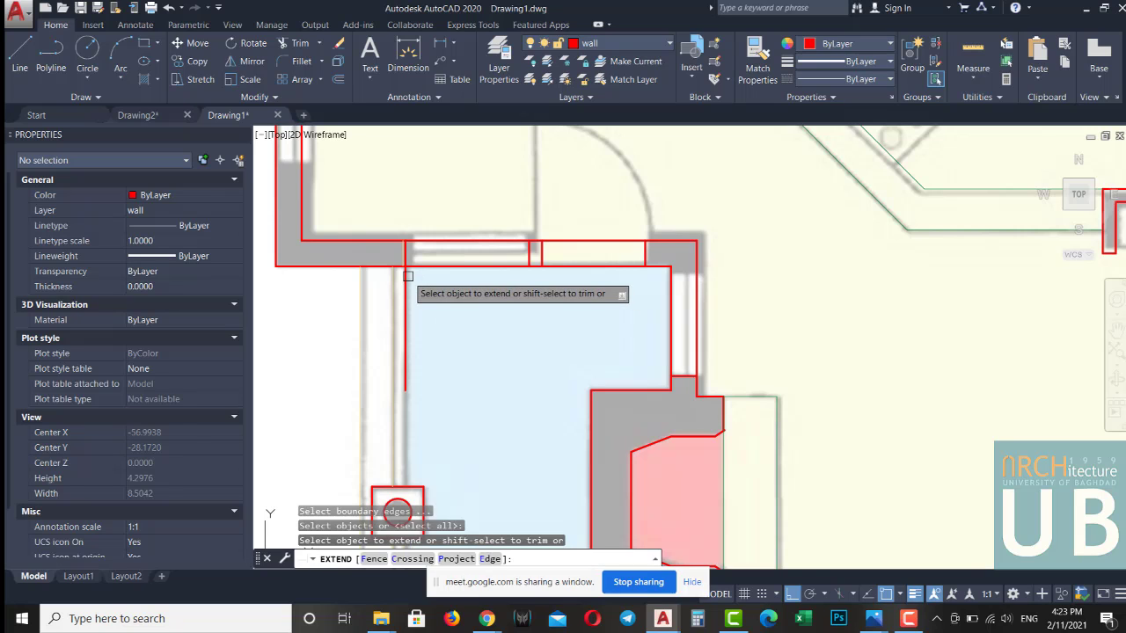
key(Escape)
Erase the short leftover vertical line and the vertical line on the land layer
scroll(404, 250, up, 4)
click(400, 269)
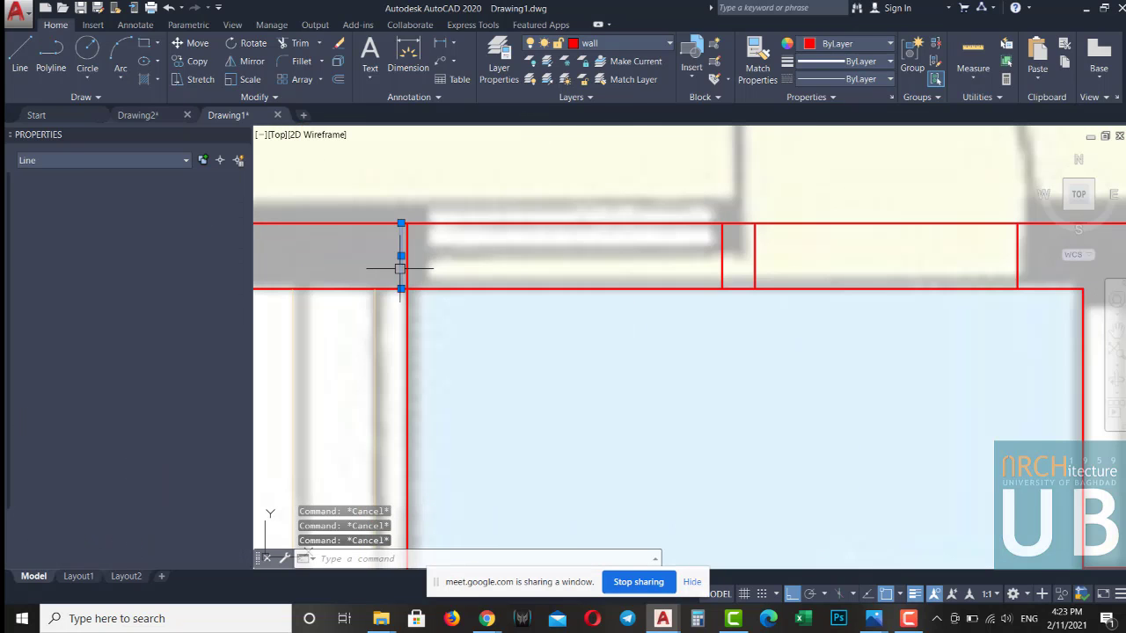
text(e)
key(Return)
scroll(460, 384, down, 3)
scroll(460, 385, down, 2)
scroll(448, 399, up, 4)
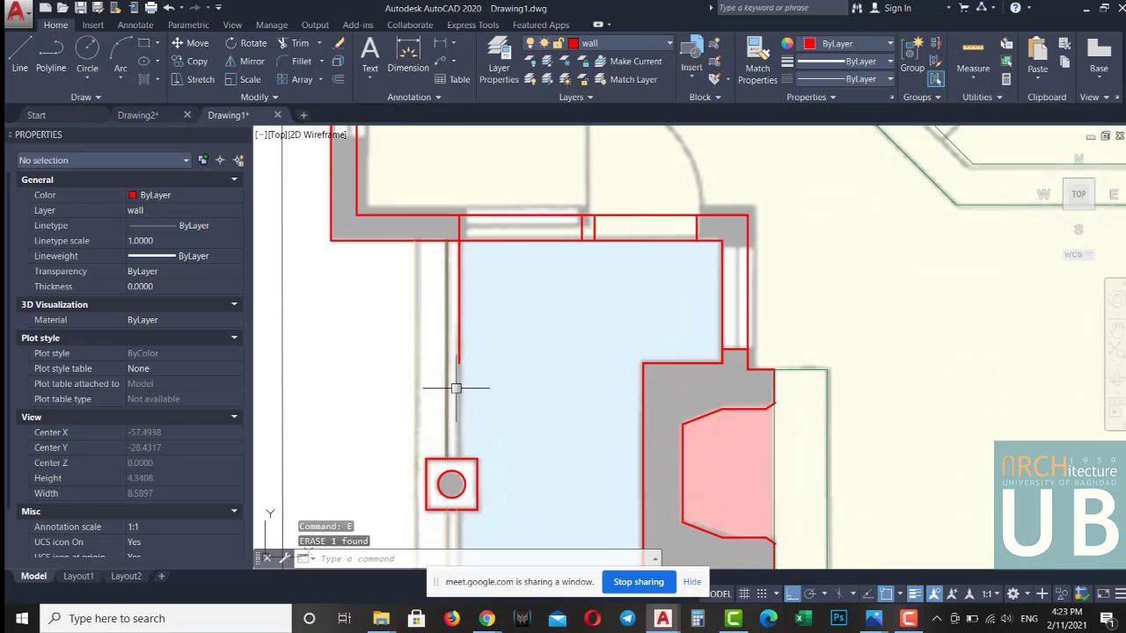
click(447, 418)
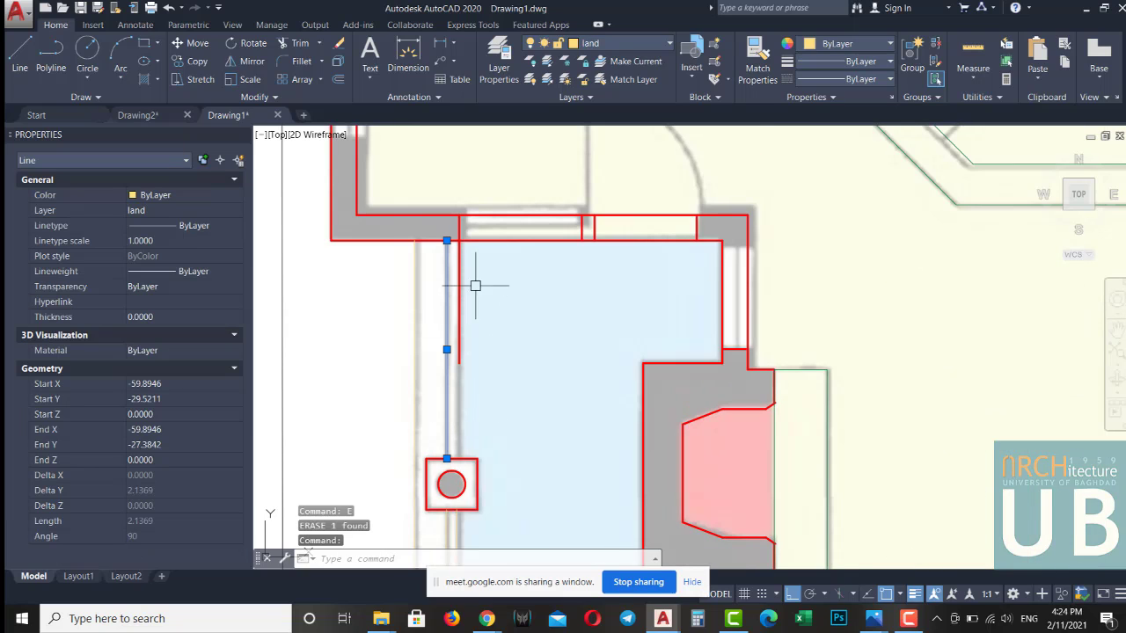
key(Delete)
Trim the top wall segment and lines inside the window opening
text(tr)
key(Return)
key(Return)
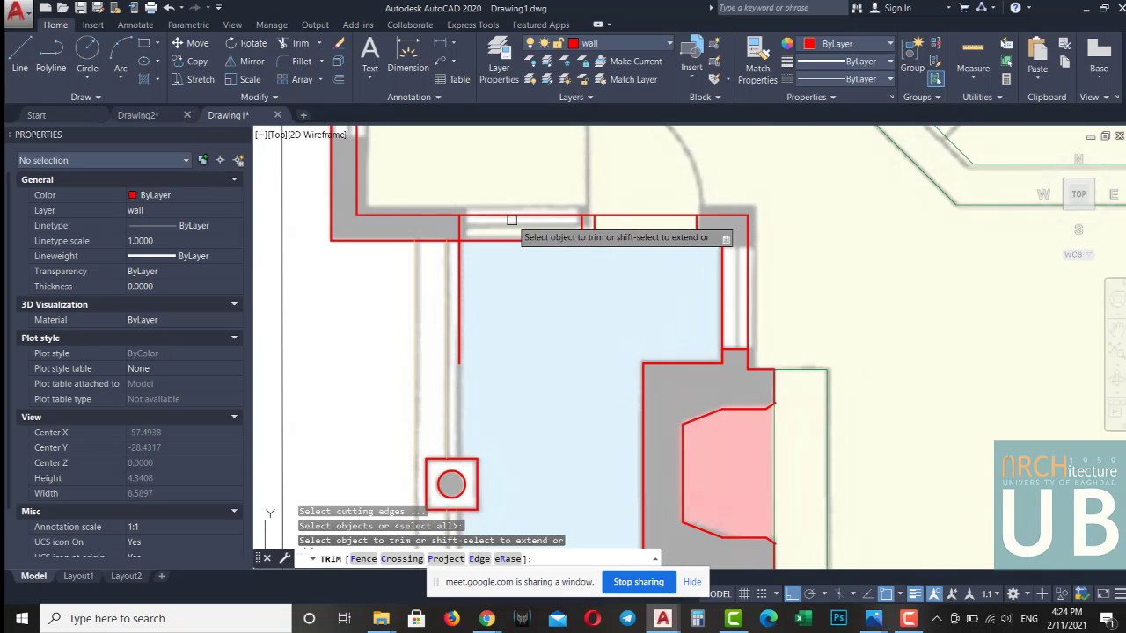
click(512, 219)
click(580, 250)
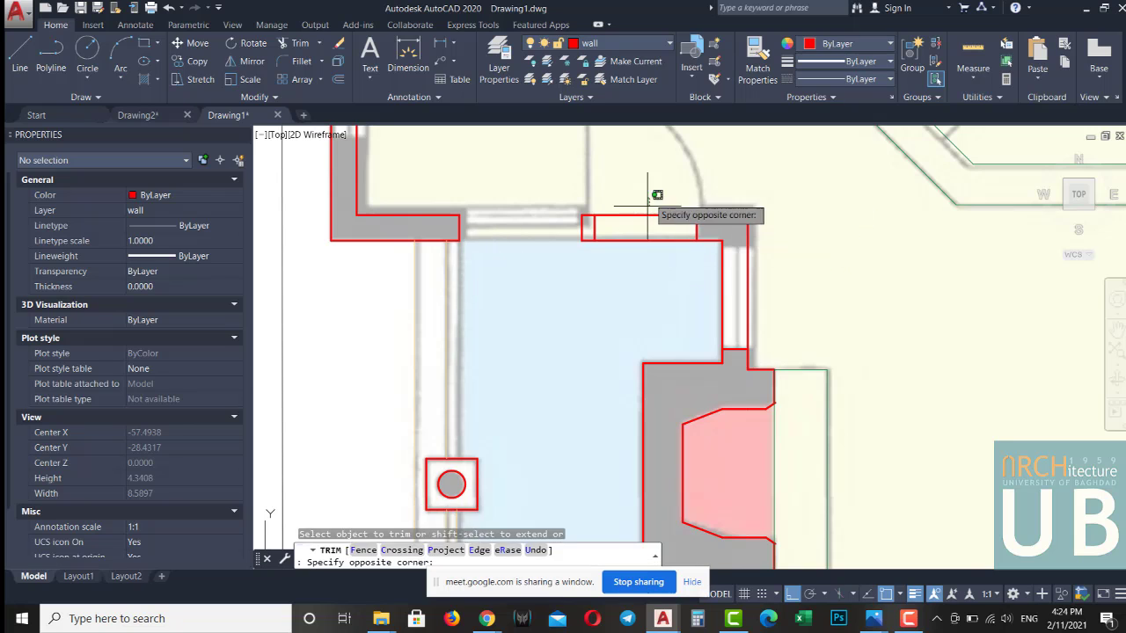
click(654, 191)
key(Return)
scroll(557, 296, down, 4)
key(Escape)
scroll(558, 295, up, 5)
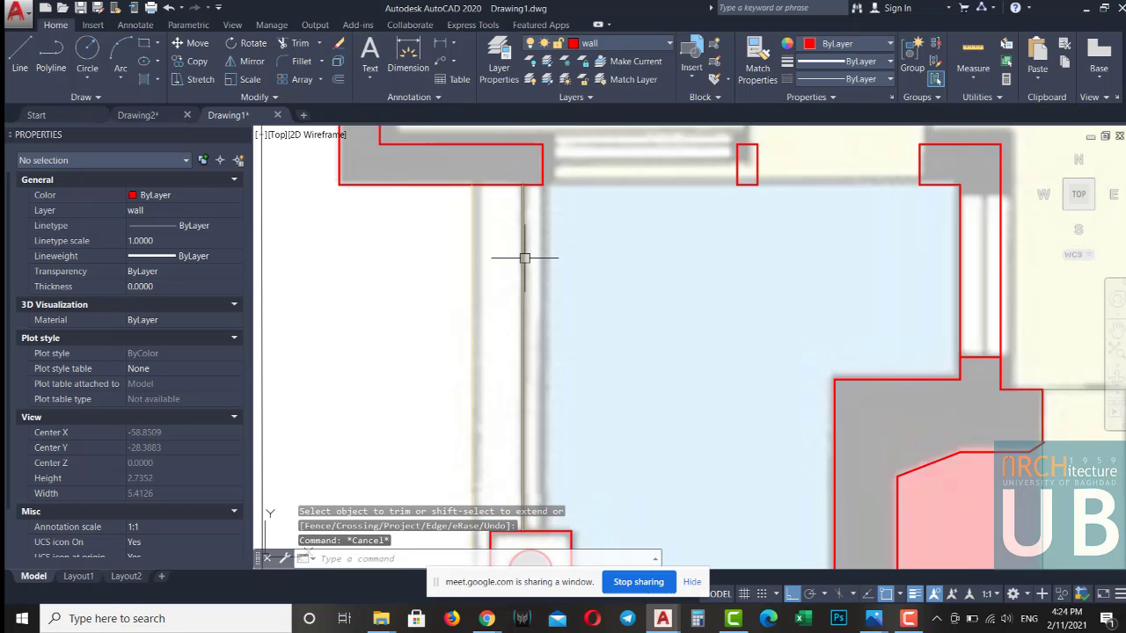
Offset the vertical line beside the opening by a distance measured between two points
click(524, 258)
scroll(525, 262, down, 2)
key(Return)
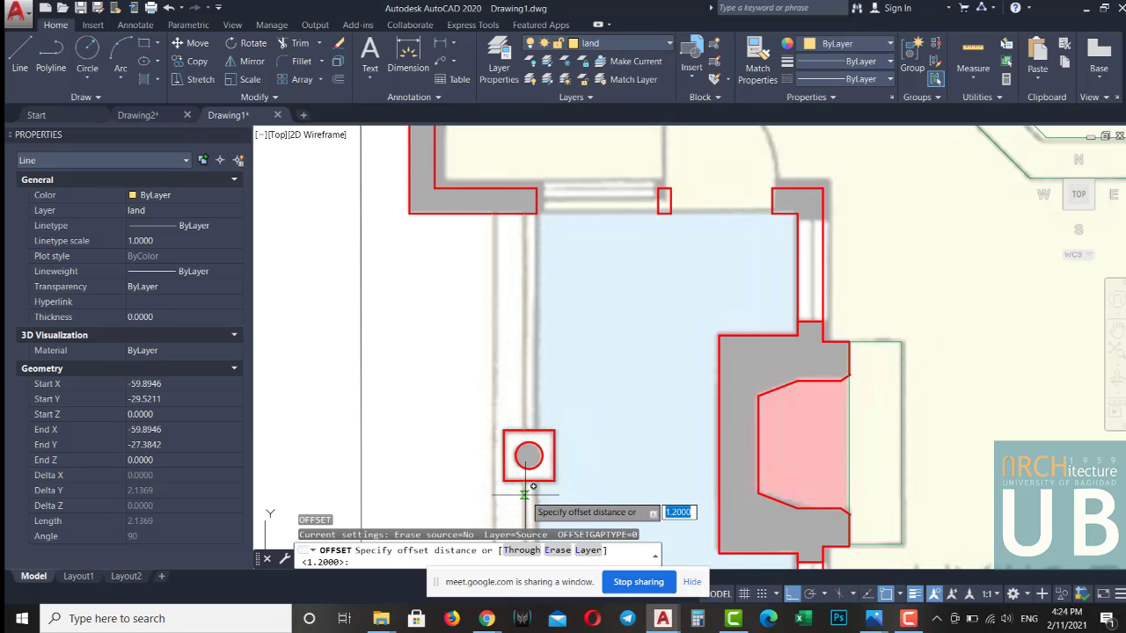
click(542, 487)
click(557, 337)
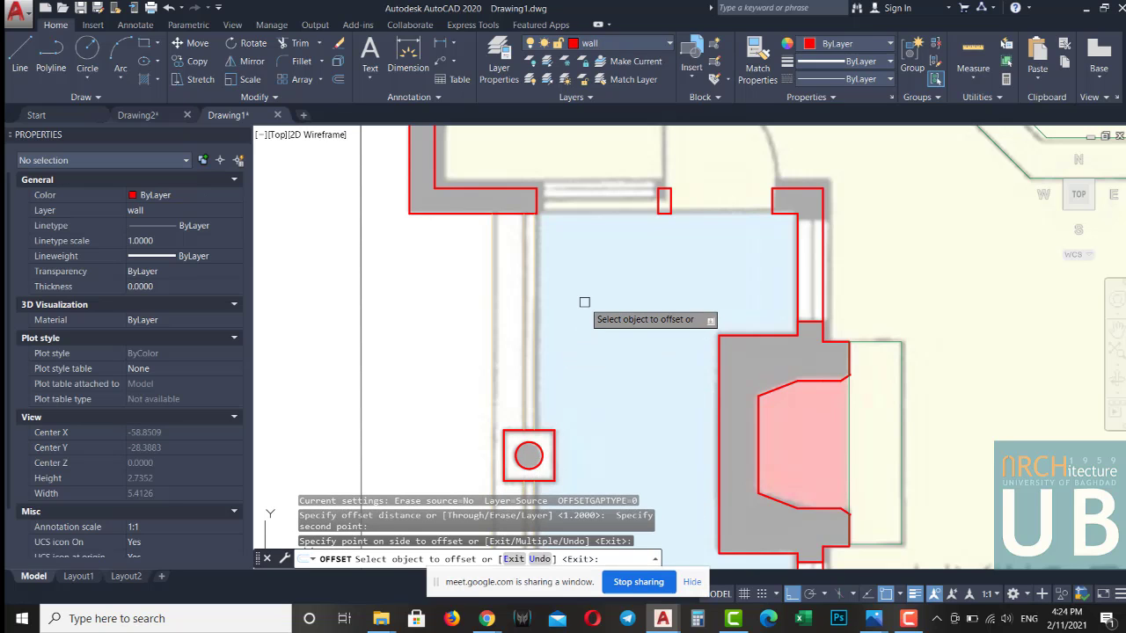
key(Escape)
key(Escape)
key(Escape)
scroll(584, 301, down, 5)
scroll(651, 287, up, 6)
Bring the opening by the dining doorway into view and offset its short wall line 1.2
middle_drag(704, 278, 629, 279)
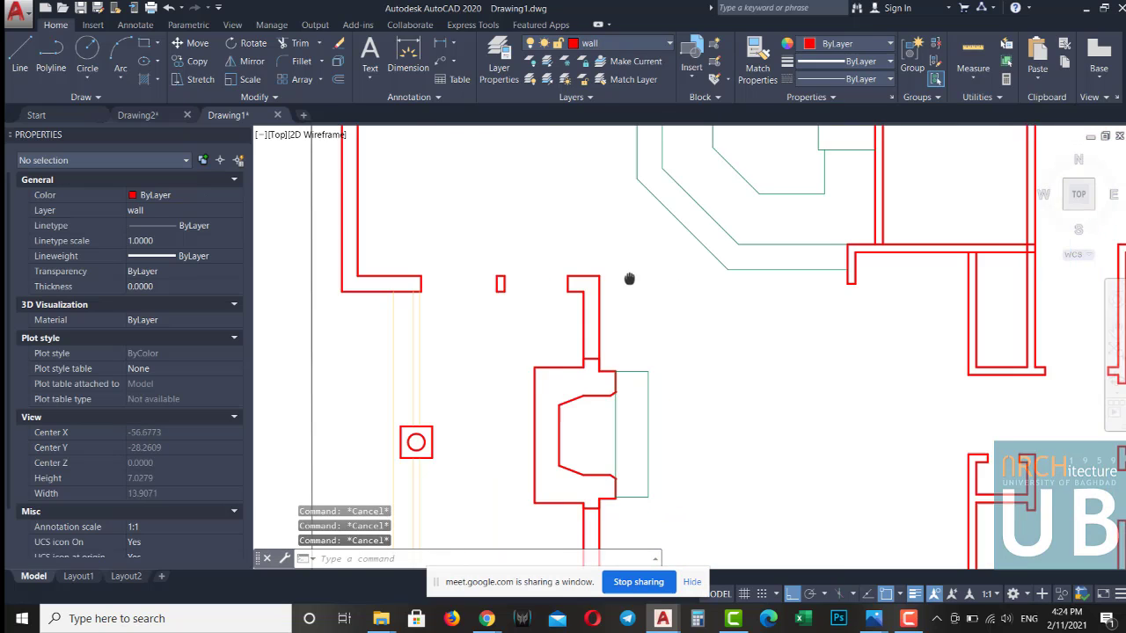
scroll(628, 278, up, 2)
text(ex)
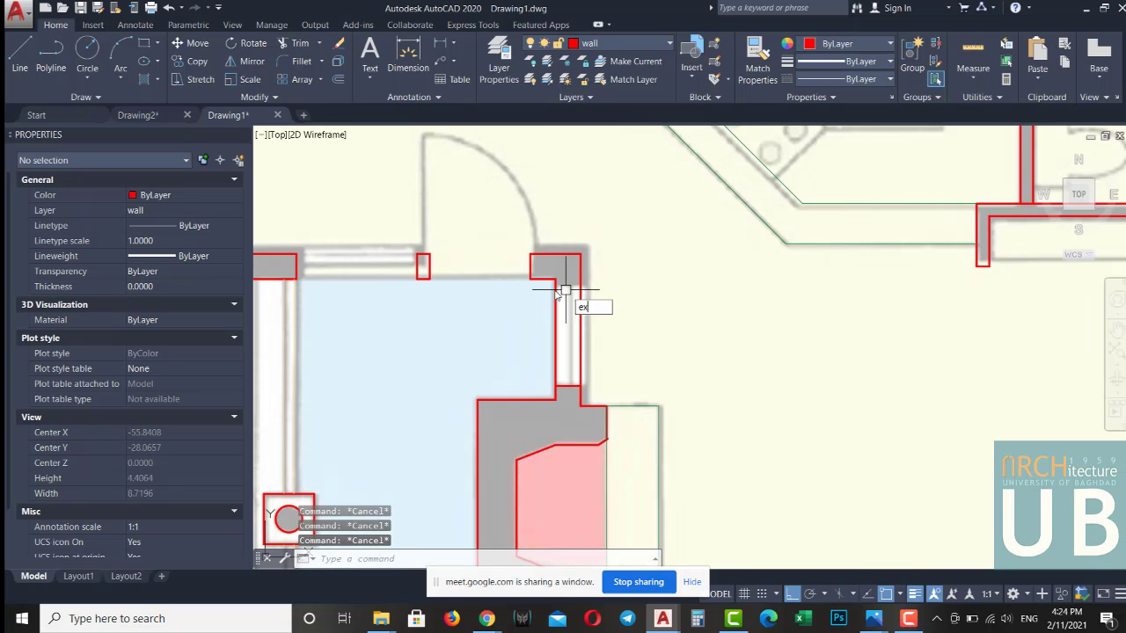
key(Return)
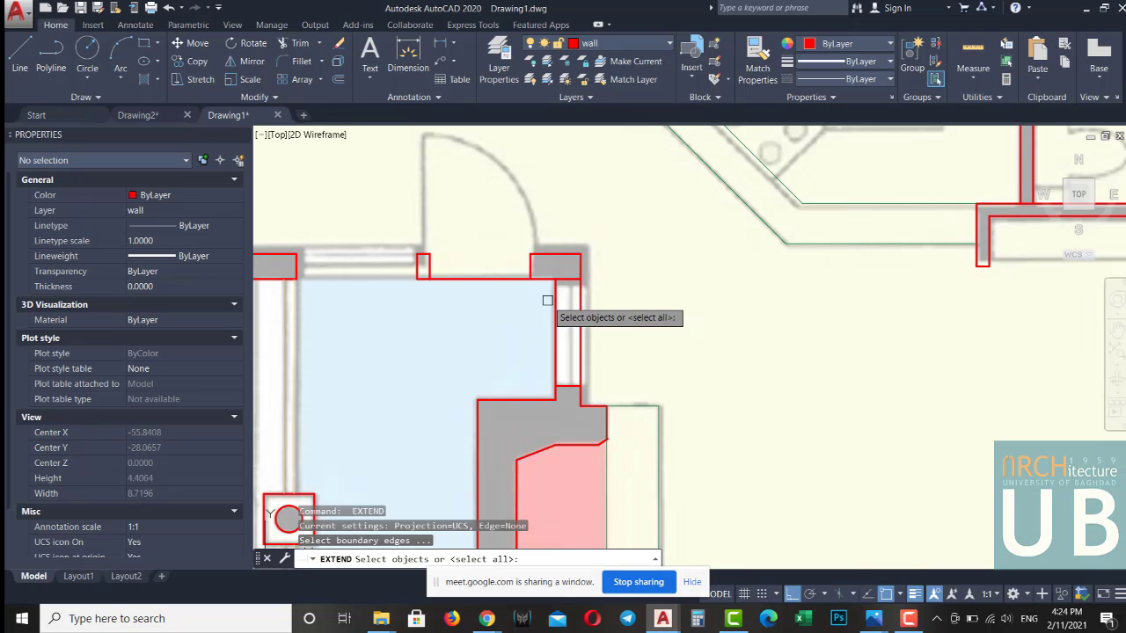
key(Escape)
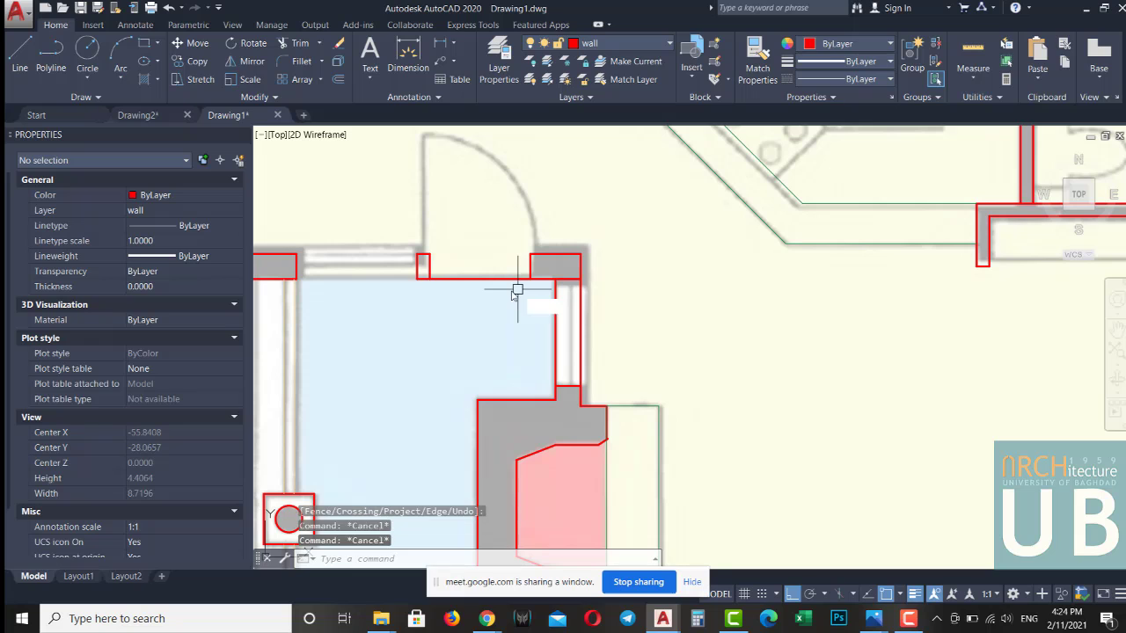
text(tr)
key(Return)
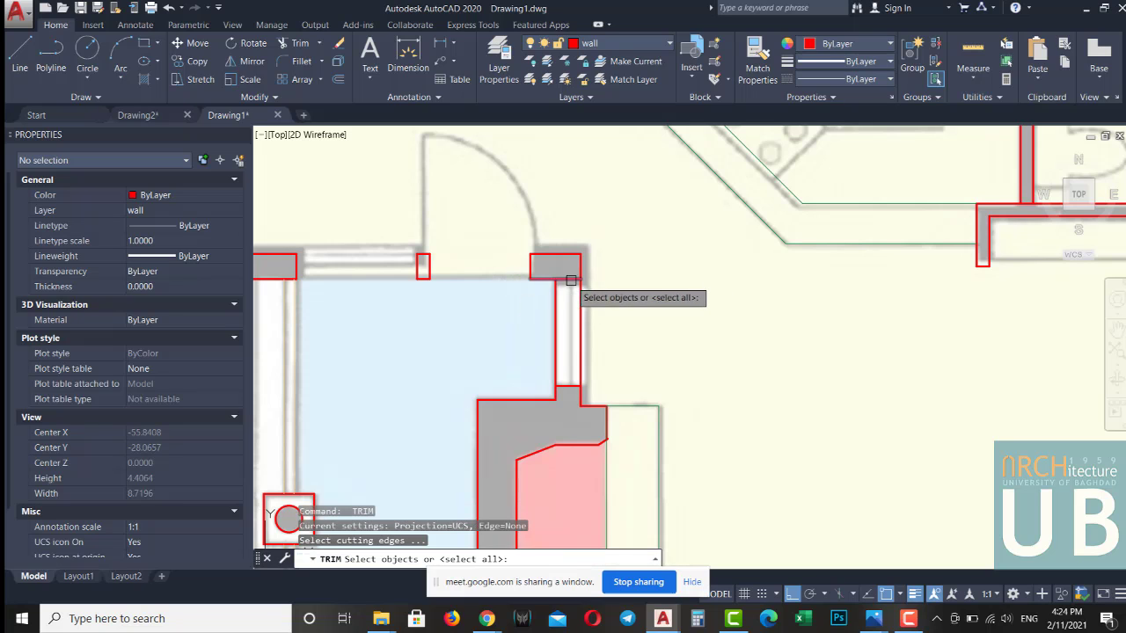
key(Escape)
click(571, 279)
text(o)
key(Return)
text(1.)
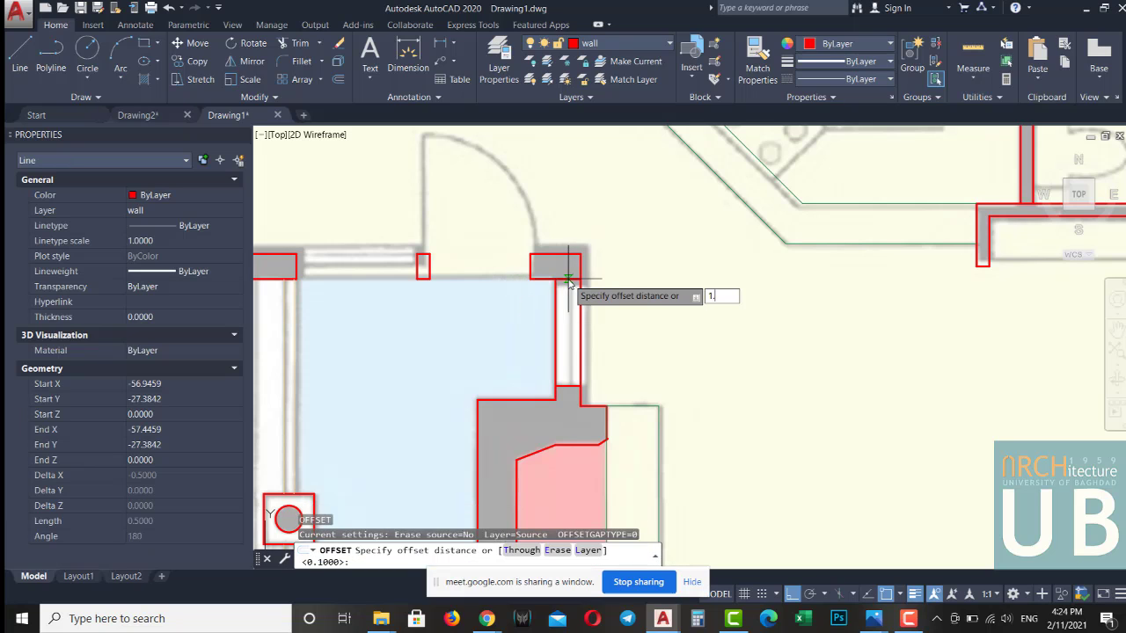
key(Return)
key(Escape)
key(Escape)
key(Escape)
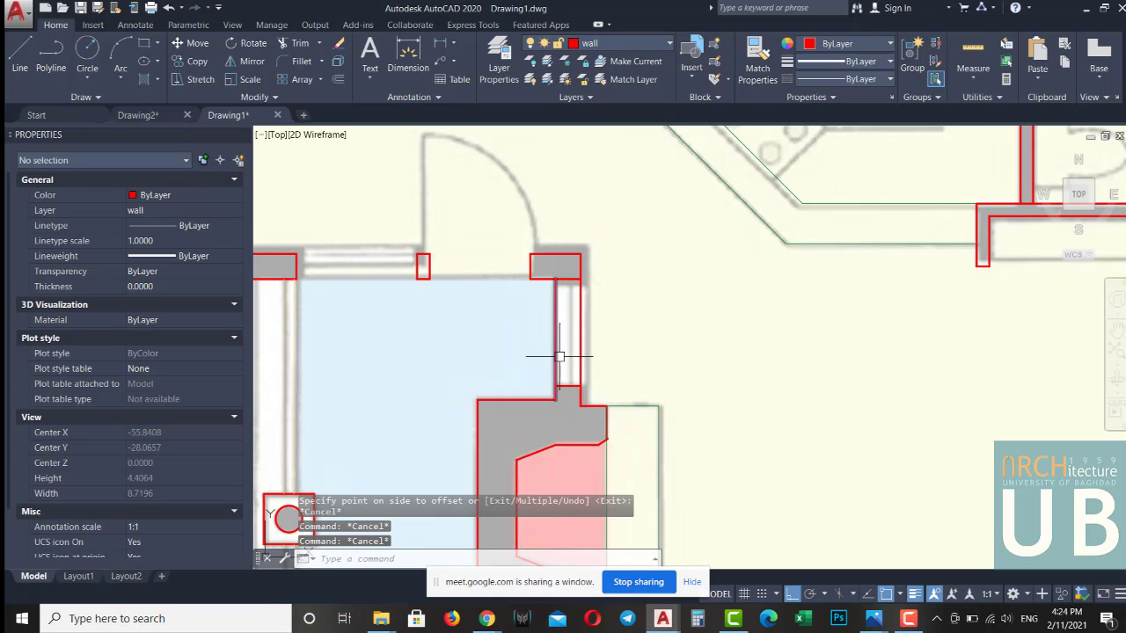
Trim the vertical line across the opening with a crossing
text(tr)
key(Return)
click(603, 322)
click(510, 352)
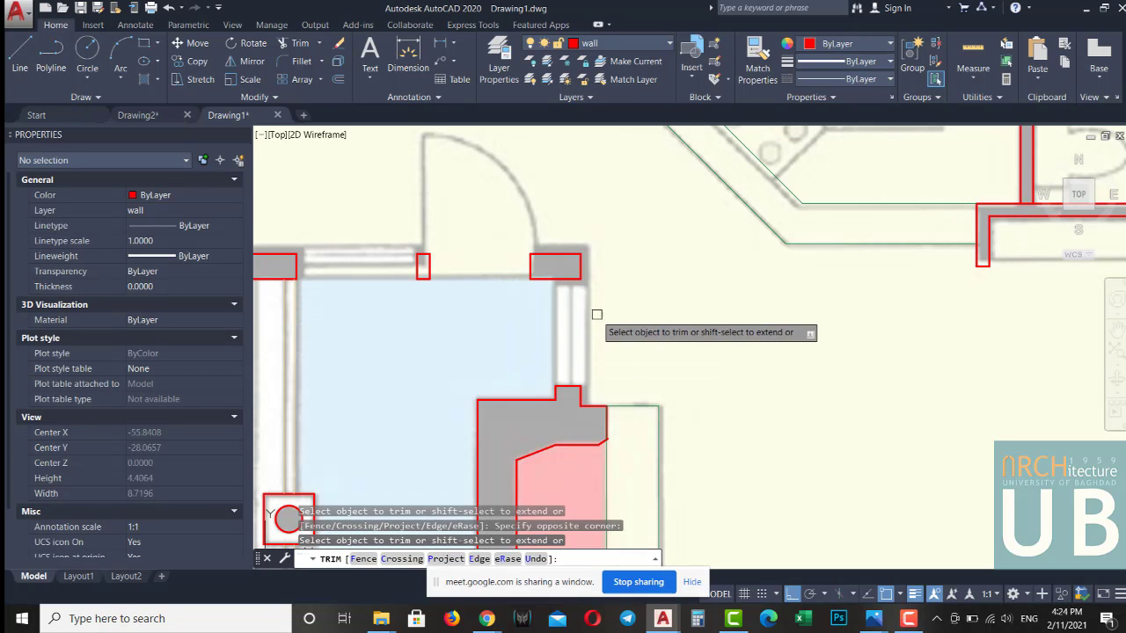
key(Escape)
Zoom out and window-select the bedroom's bottom wall lines
scroll(539, 329, down, 3)
scroll(539, 328, down, 3)
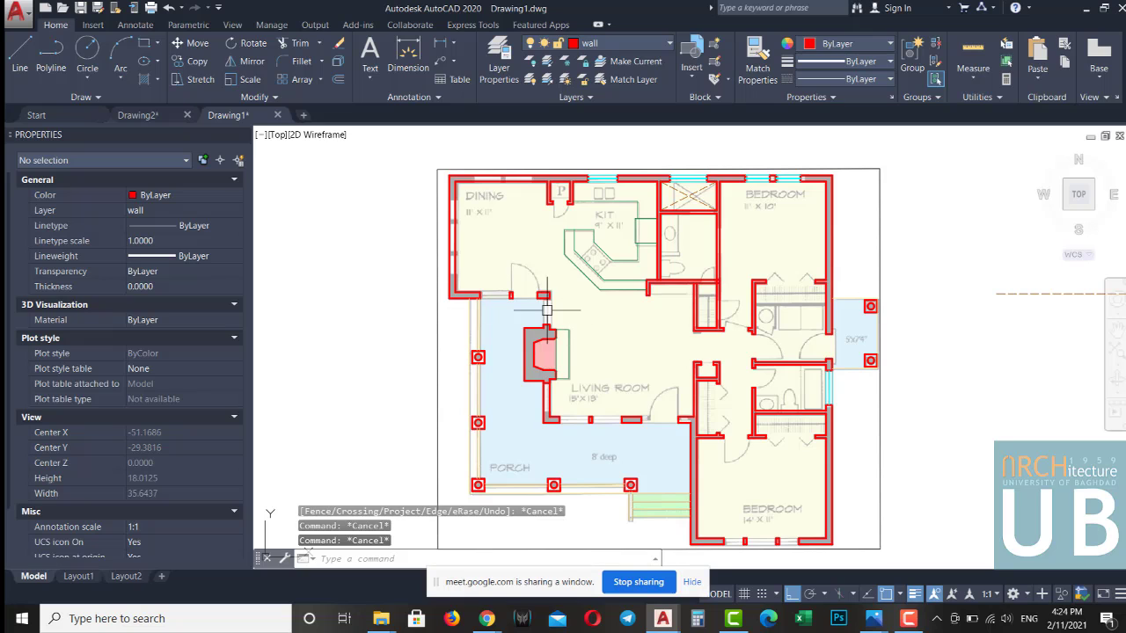
scroll(499, 213, up, 1)
scroll(532, 255, up, 1)
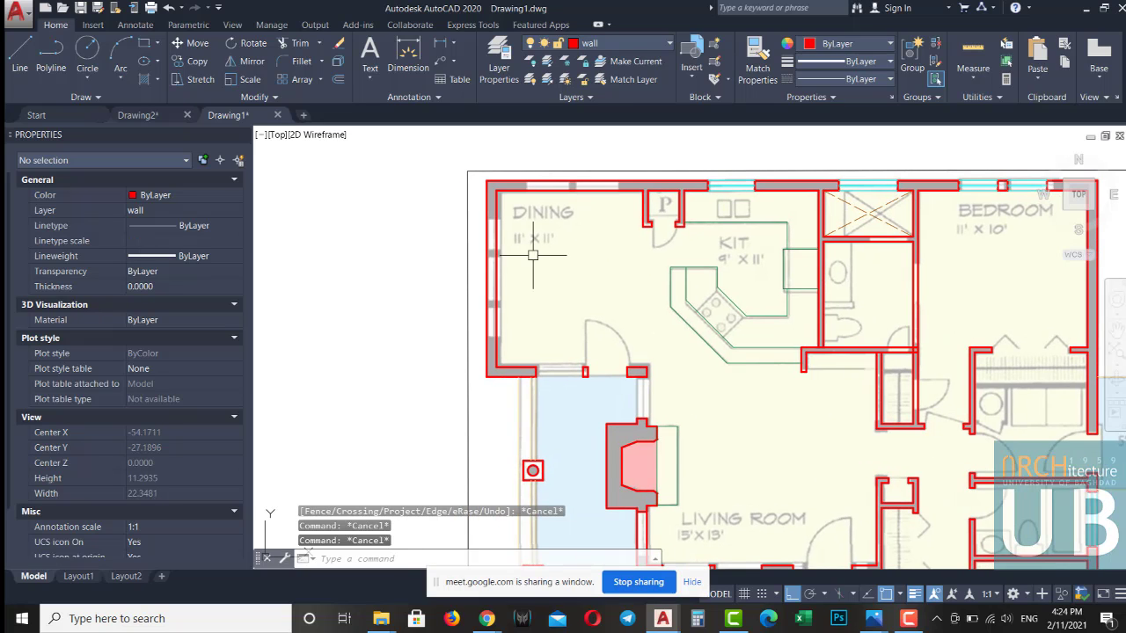
scroll(517, 239, down, 4)
scroll(710, 453, up, 2)
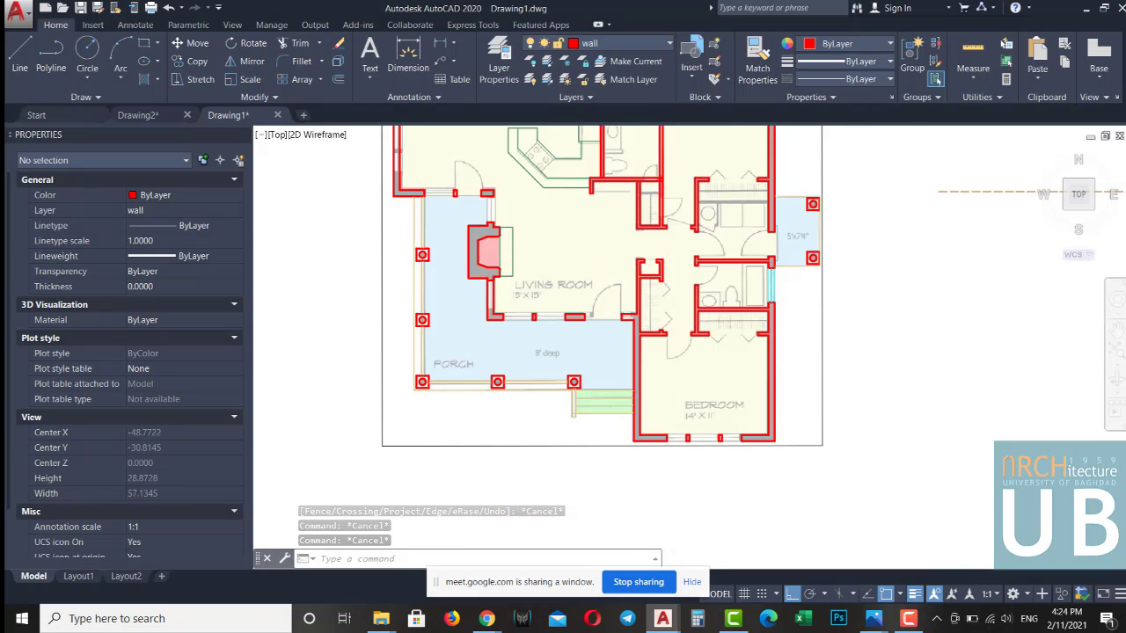
scroll(695, 459, up, 2)
click(595, 460)
click(860, 393)
Copy the bedroom's bottom wall lines into empty space below
text(co)
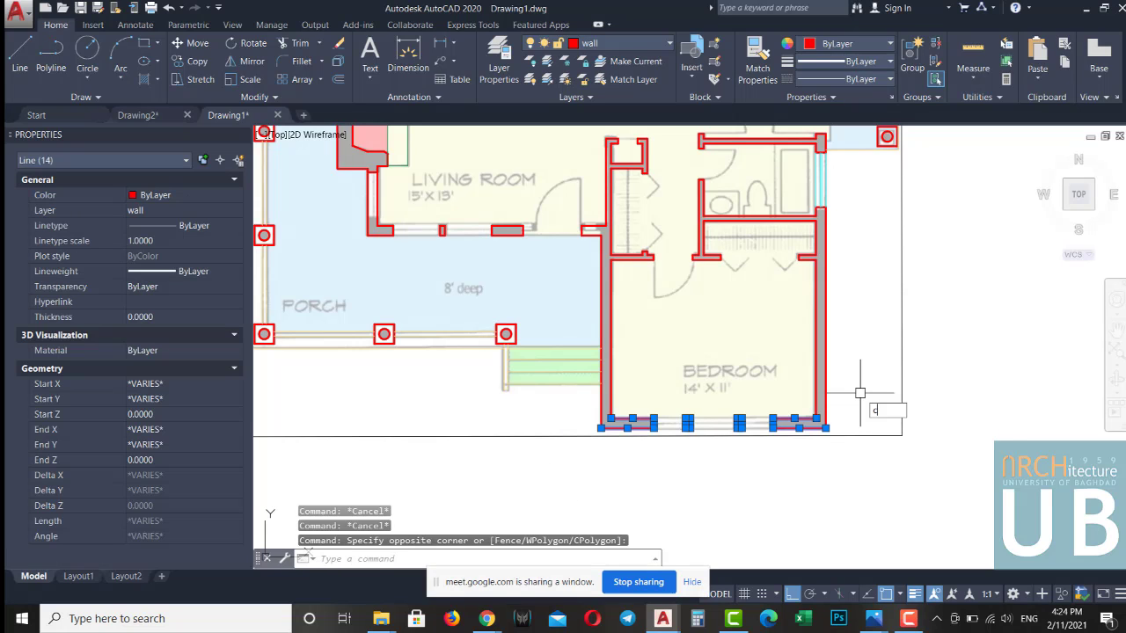
key(Return)
click(766, 429)
scroll(603, 400, down, 5)
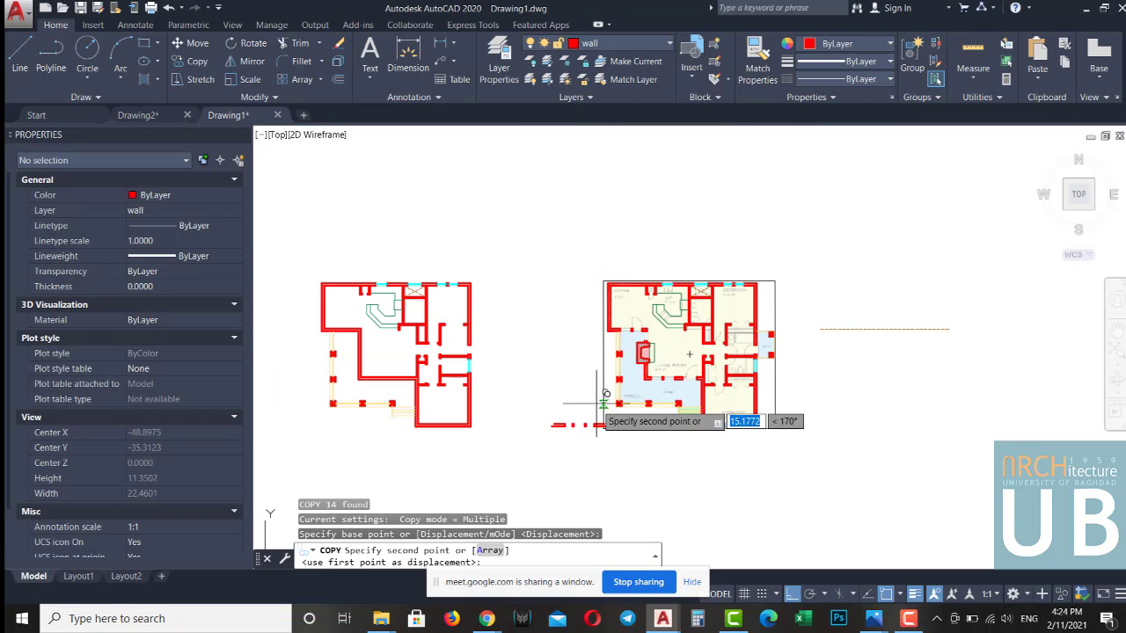
click(541, 430)
key(Escape)
key(Escape)
scroll(484, 426, up, 5)
Rotate the copied wall lines 90° to stand upright
click(460, 390)
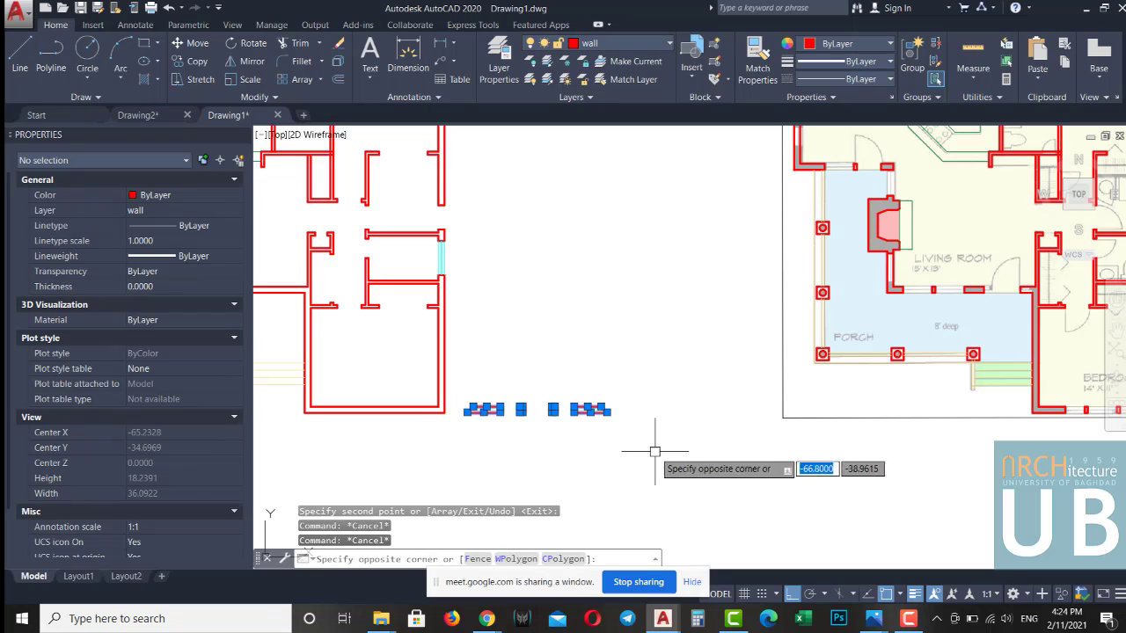
click(654, 451)
key(Return)
click(634, 401)
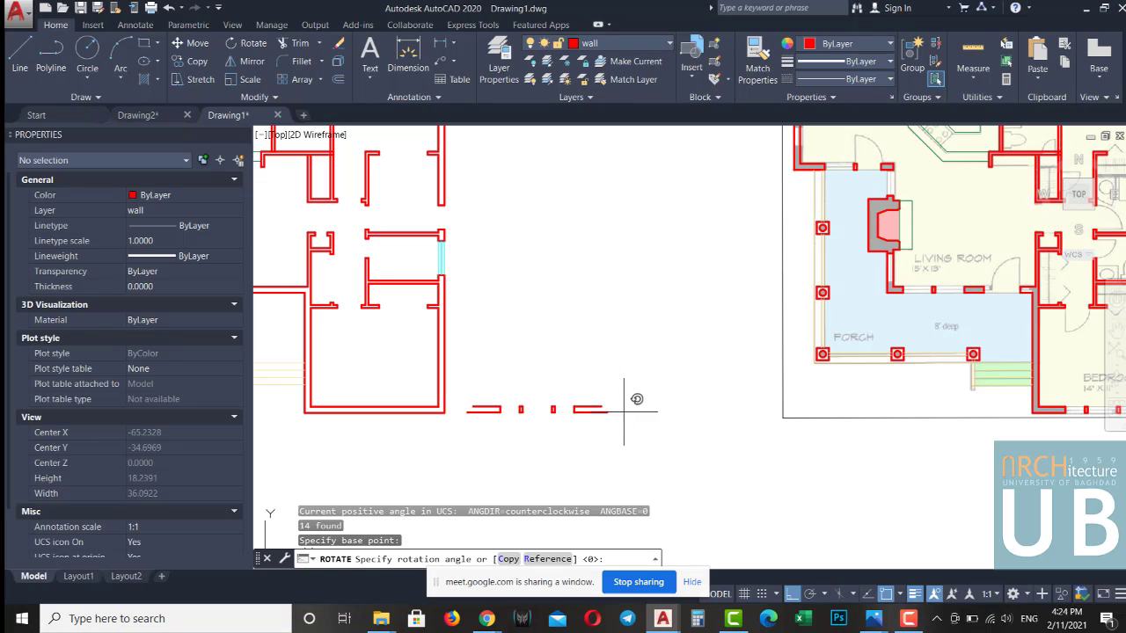
scroll(625, 396, down, 2)
click(625, 396)
scroll(620, 387, up, 3)
Draw a new vertical line through the upright wall copy's openings
click(602, 389)
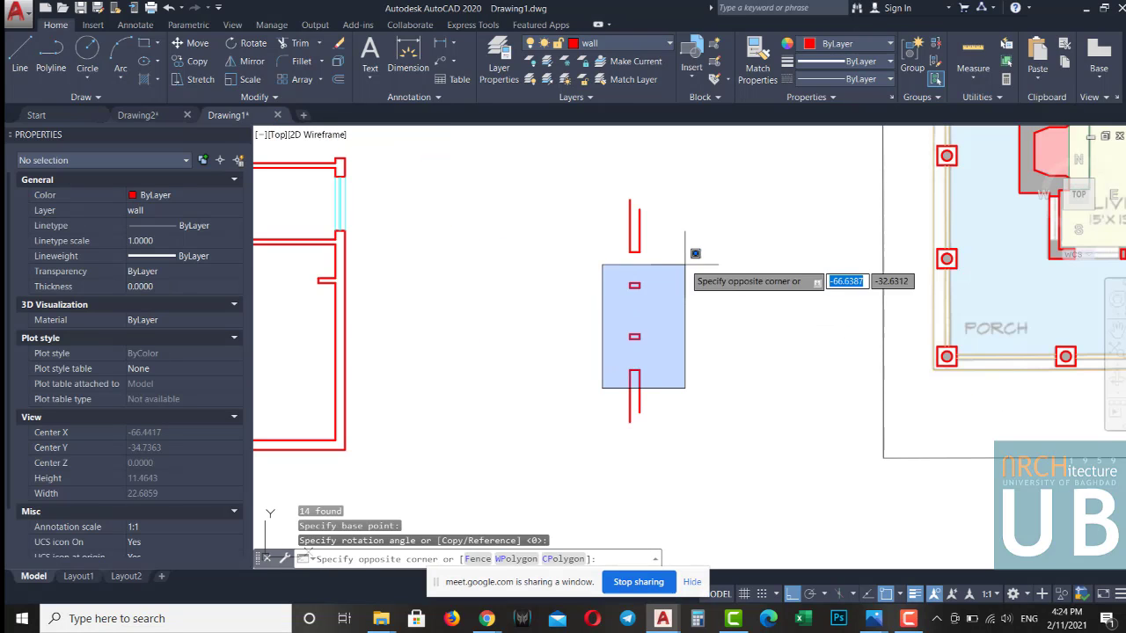
click(691, 241)
key(m)
key(Return)
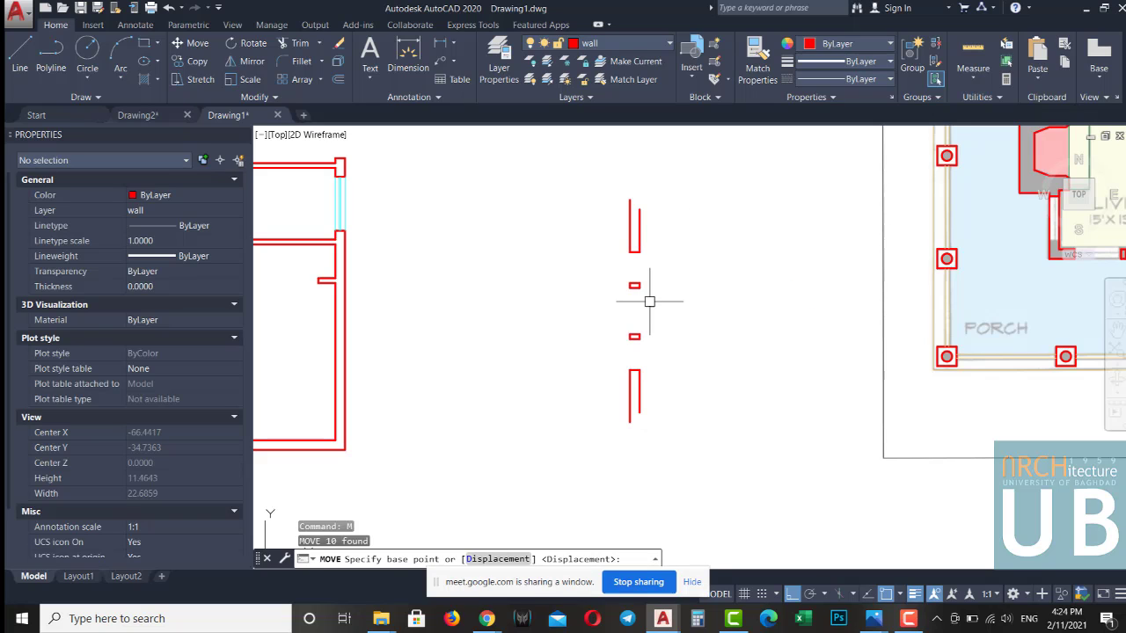
key(Escape)
key(l)
key(Return)
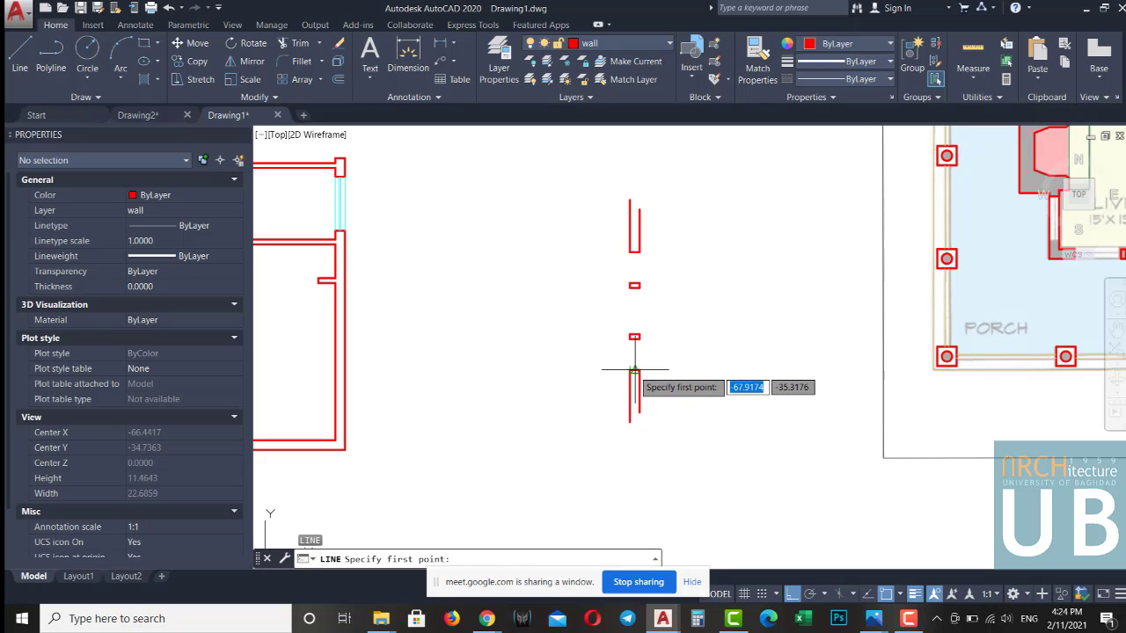
scroll(630, 269, up, 3)
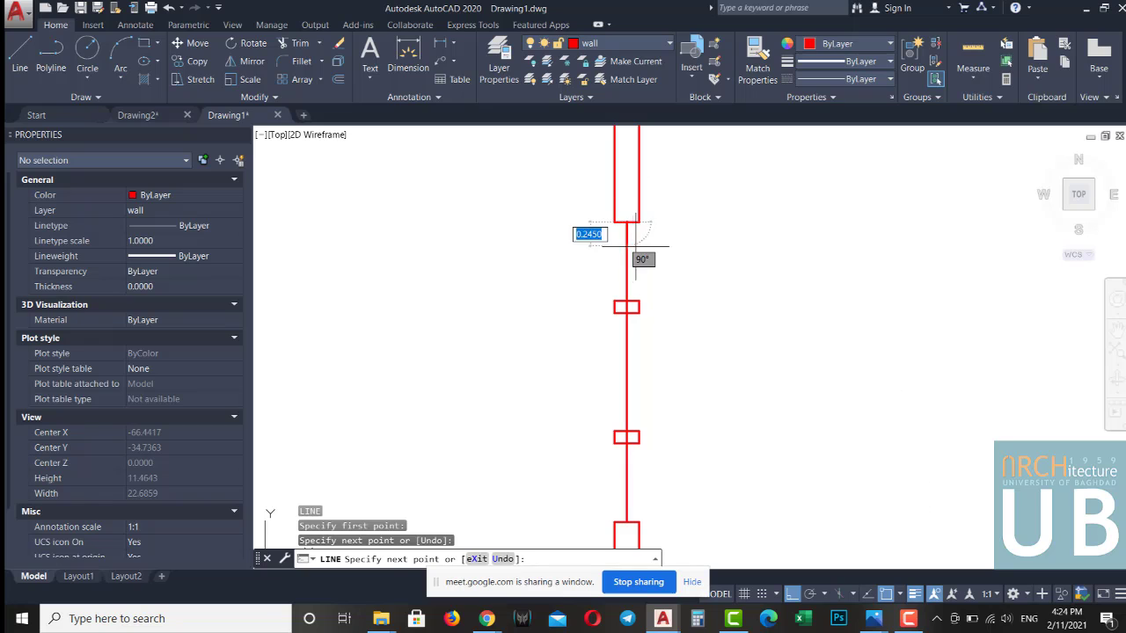
key(Escape)
Move the upright wall pieces toward the dining room's west wall
click(626, 233)
text(m)
key(Return)
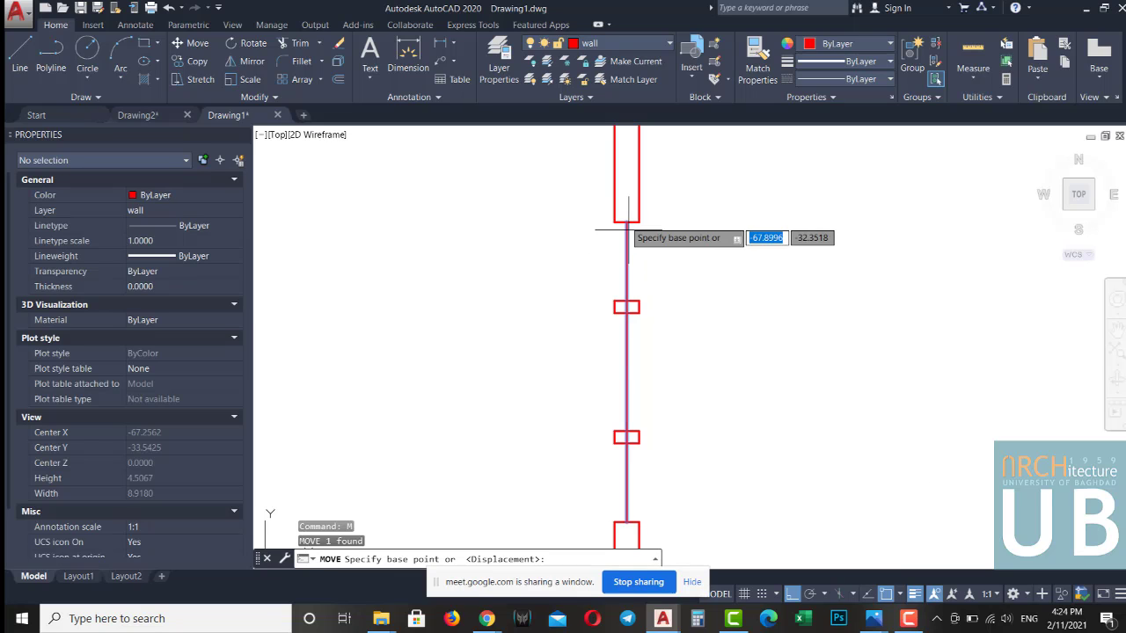
click(626, 217)
key(Escape)
scroll(651, 251, down, 2)
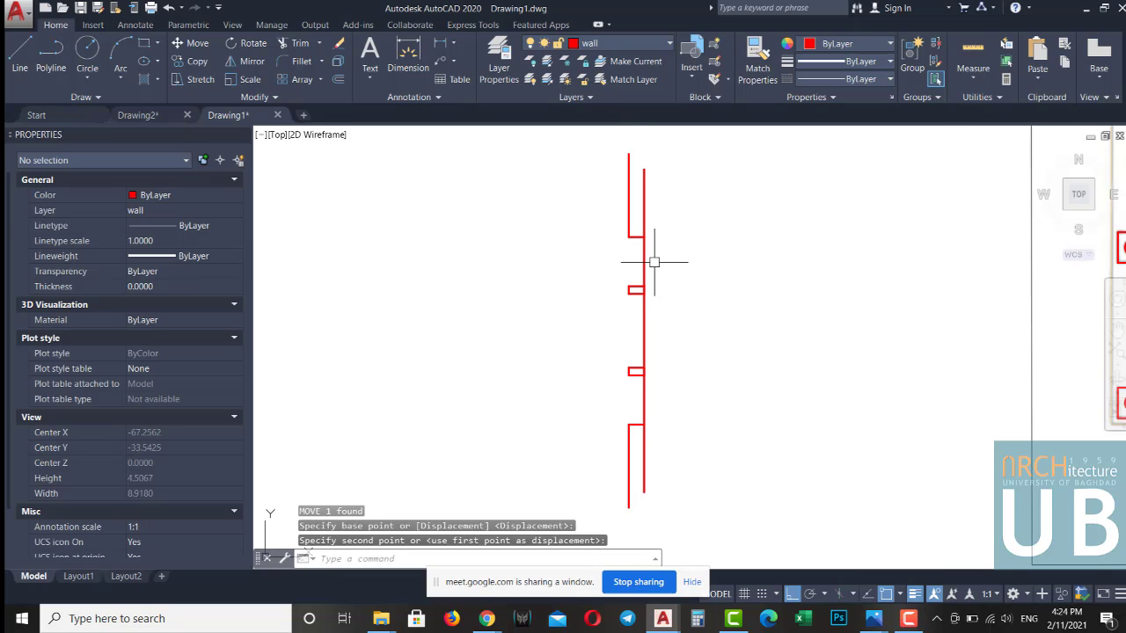
scroll(618, 239, down, 2)
click(614, 235)
click(668, 380)
text(m)
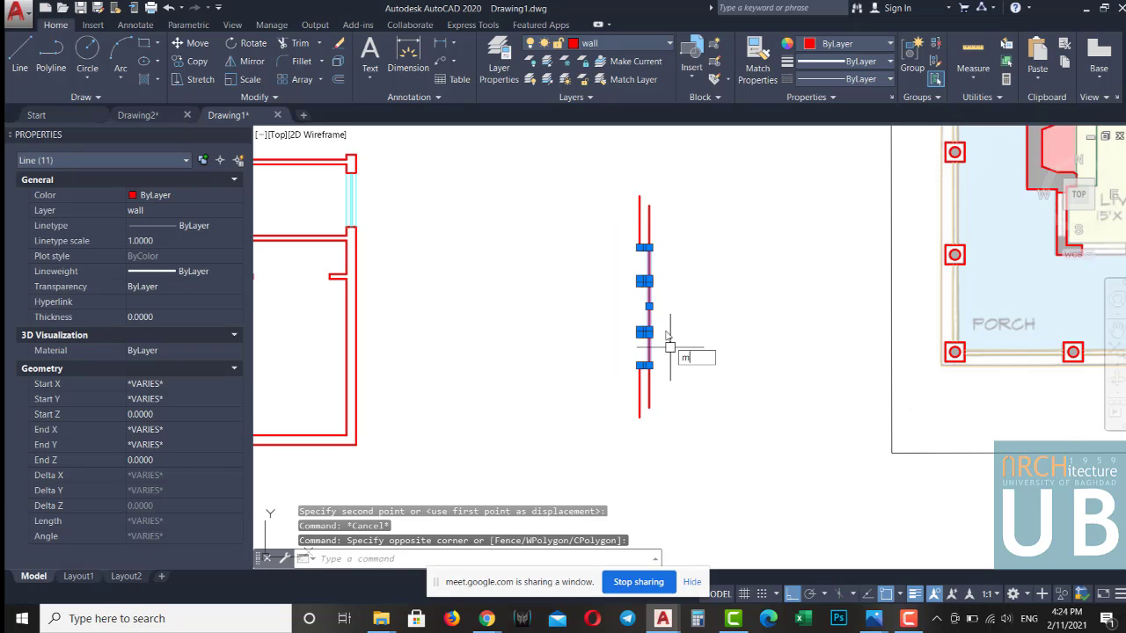
key(Return)
click(795, 290)
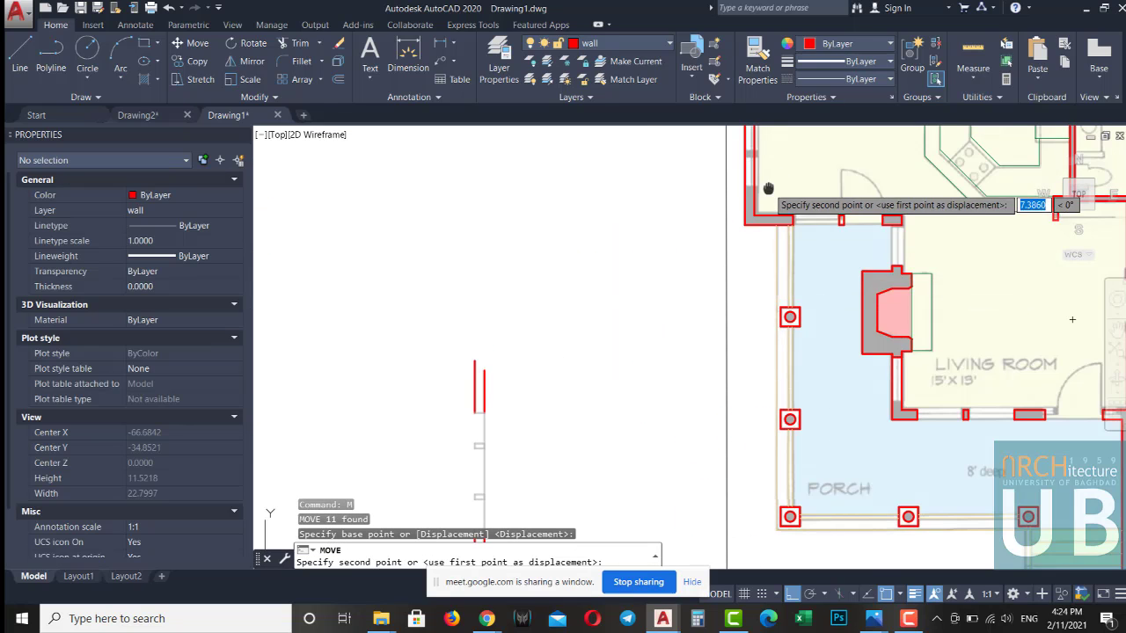
Erase the duplicate line on the dining room's west wall
key(Escape)
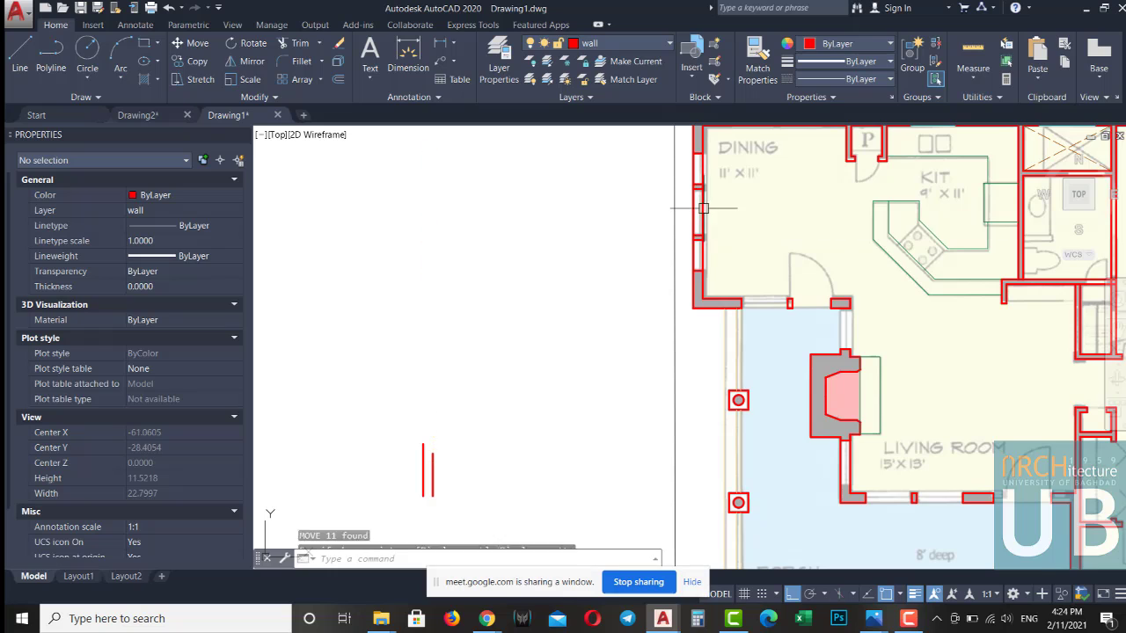
text(tr)
key(Return)
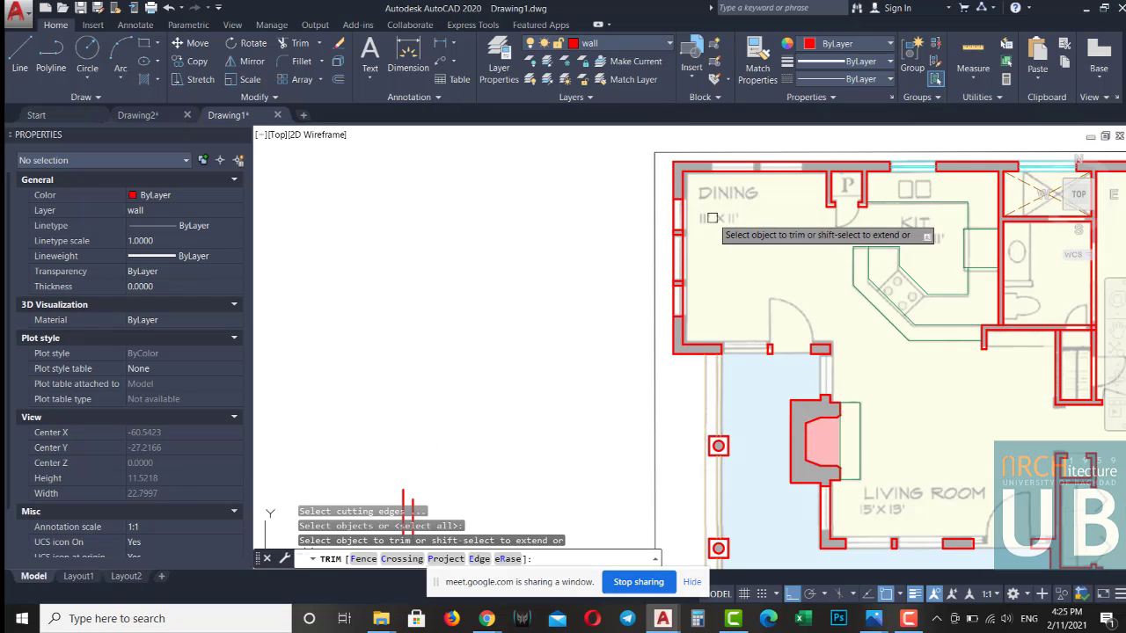
key(Escape)
click(677, 220)
scroll(678, 216, up, 4)
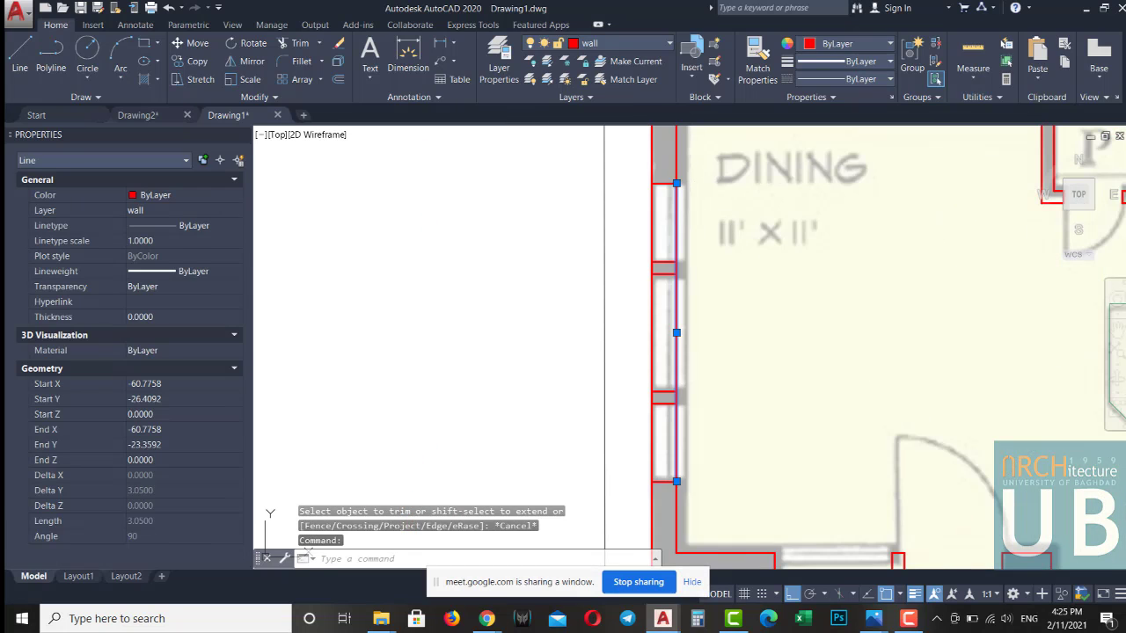
text(e)
key(Return)
Trim the west wall lines with a fence across the window openings
text(tr)
key(Return)
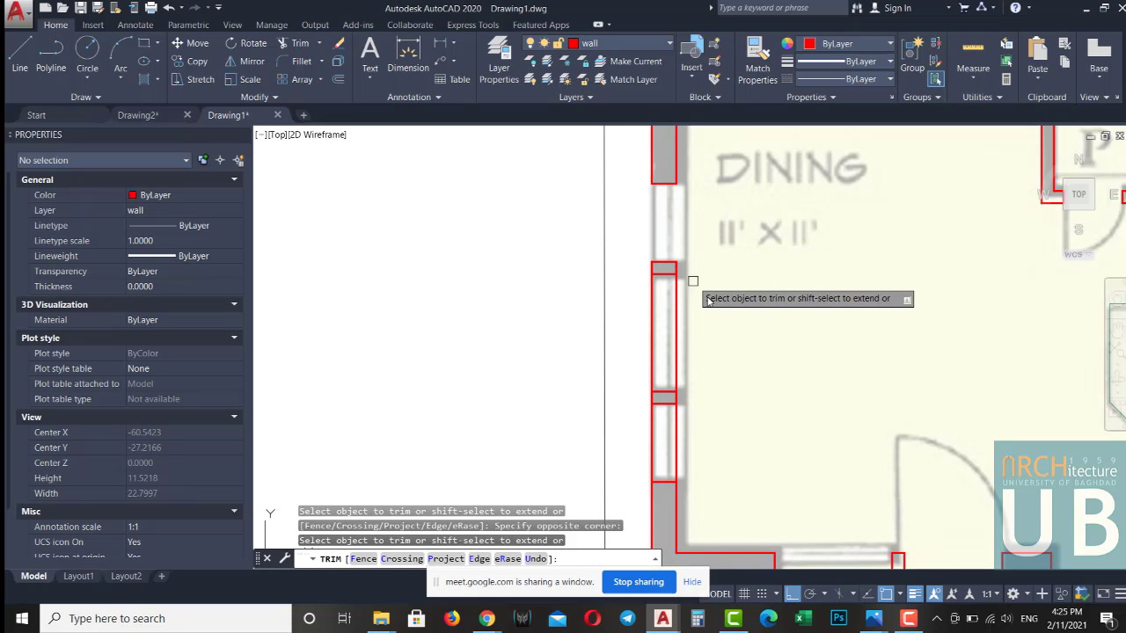
drag(628, 328, 681, 327)
scroll(690, 327, down, 3)
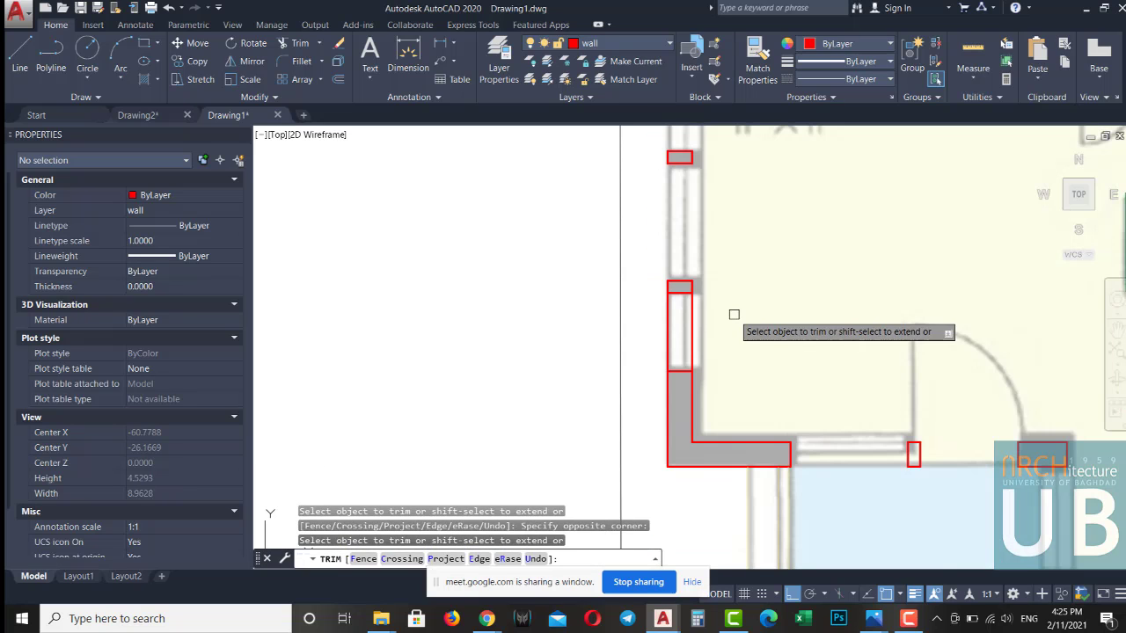